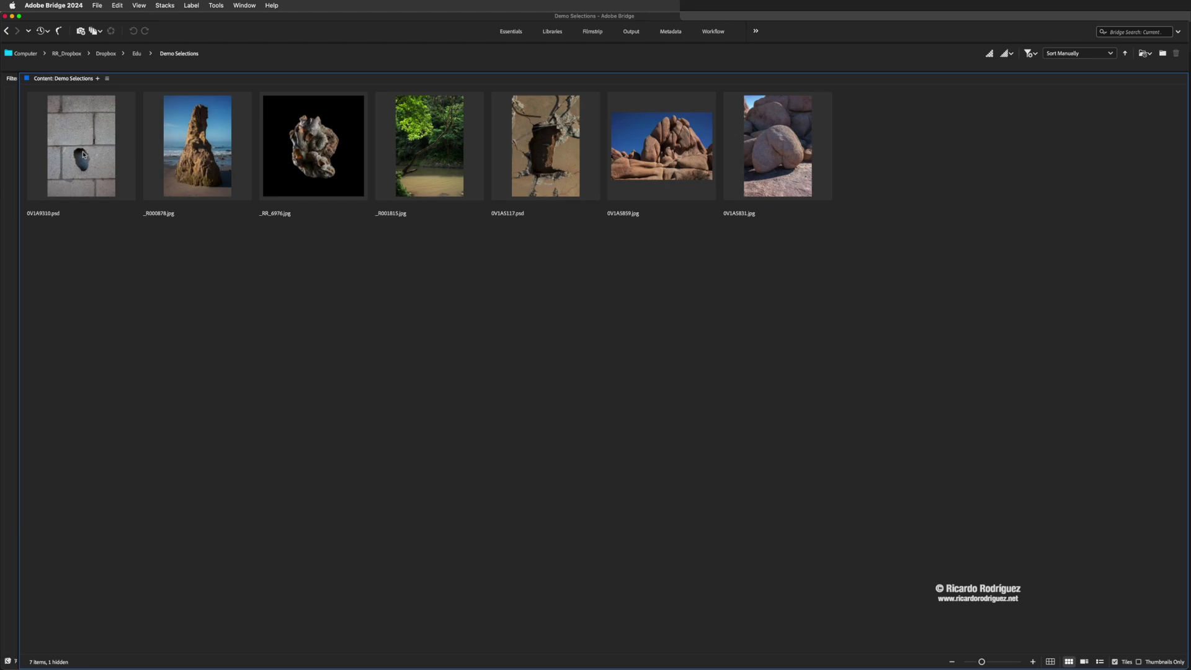
# Open the brick-wall photo 0V1A9310.psd from Bridge in Photoshop, with the Selection Brush ready
pyautogui.doubleClick(84, 154)
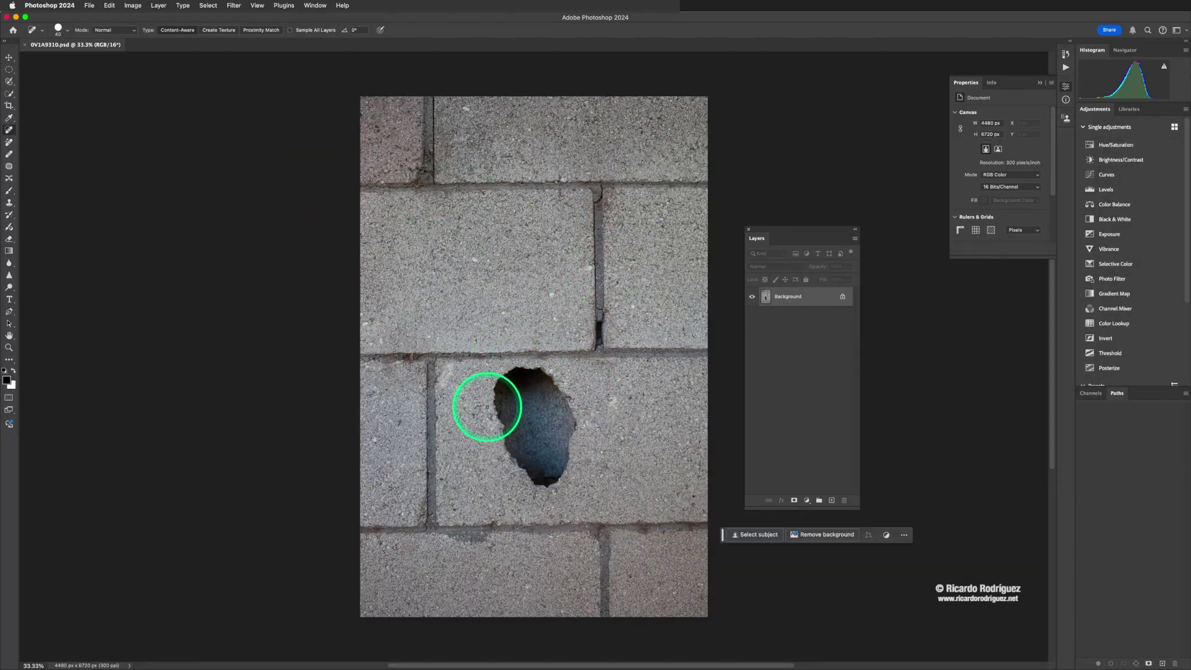
pyautogui.click(529, 396)
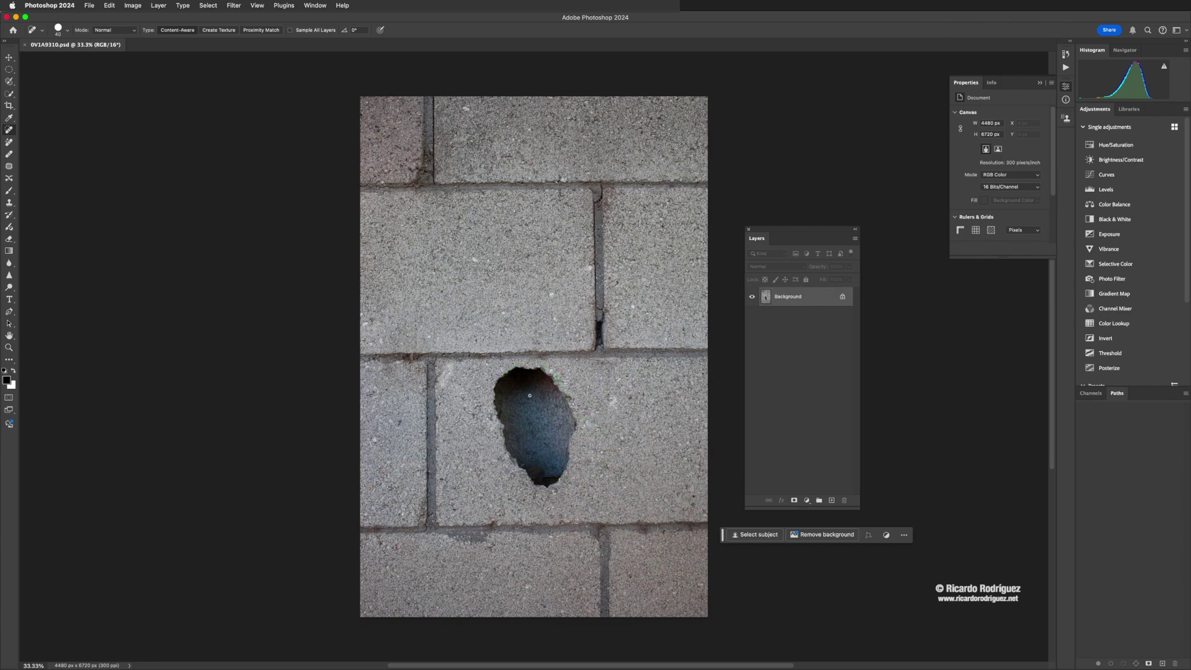
pyautogui.moveTo(530, 395)
pyautogui.mouseDown()
pyautogui.moveTo(546, 387)
pyautogui.moveTo(559, 401)
pyautogui.moveTo(506, 339)
pyautogui.moveTo(447, 313)
pyautogui.mouseUp()
pyautogui.press('w')
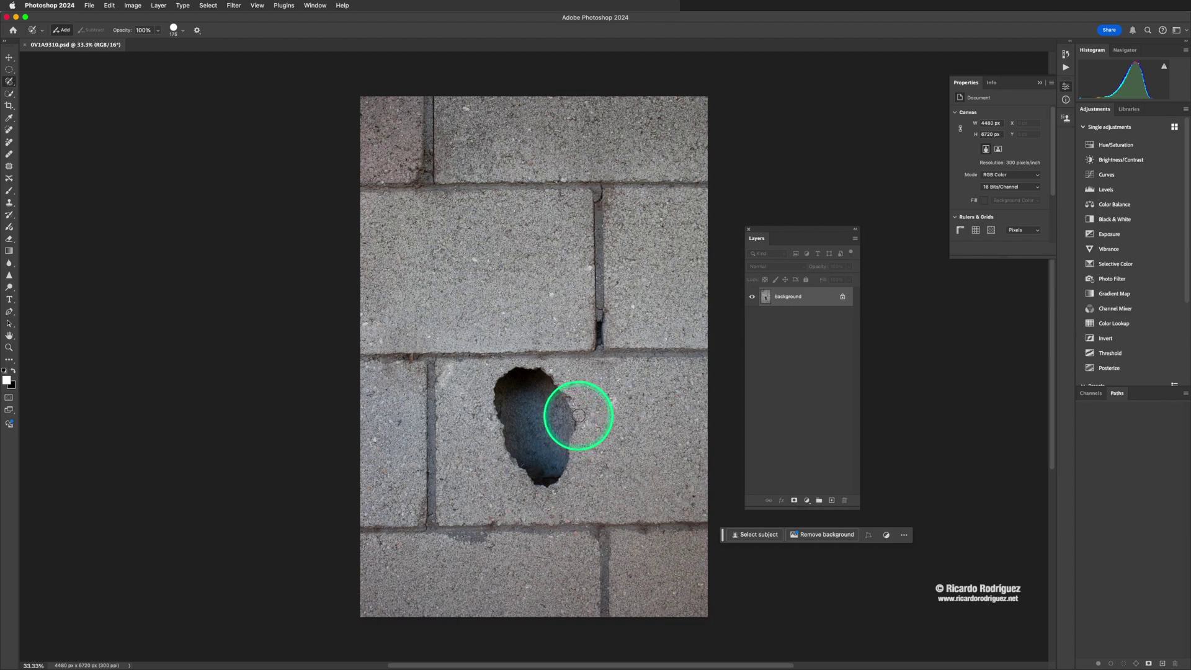
# Paint a selection over the wall's hole and move the contextual task bar onto the upper brick
pyautogui.moveTo(580, 412)
pyautogui.mouseDown()
pyautogui.moveTo(548, 372)
pyautogui.moveTo(514, 363)
pyautogui.moveTo(489, 385)
pyautogui.moveTo(486, 420)
pyautogui.moveTo(529, 483)
pyautogui.moveTo(550, 487)
pyautogui.moveTo(570, 463)
pyautogui.moveTo(582, 427)
pyautogui.moveTo(572, 404)
pyautogui.mouseUp()
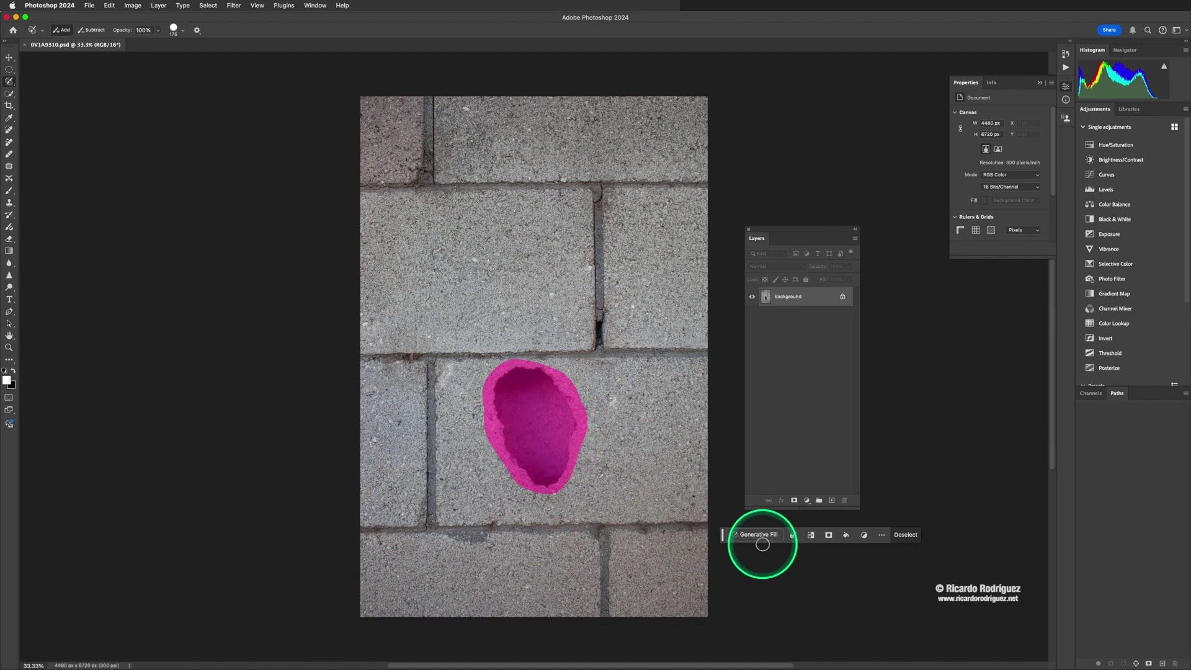
pyautogui.moveTo(723, 537); pyautogui.dragTo(448, 300)
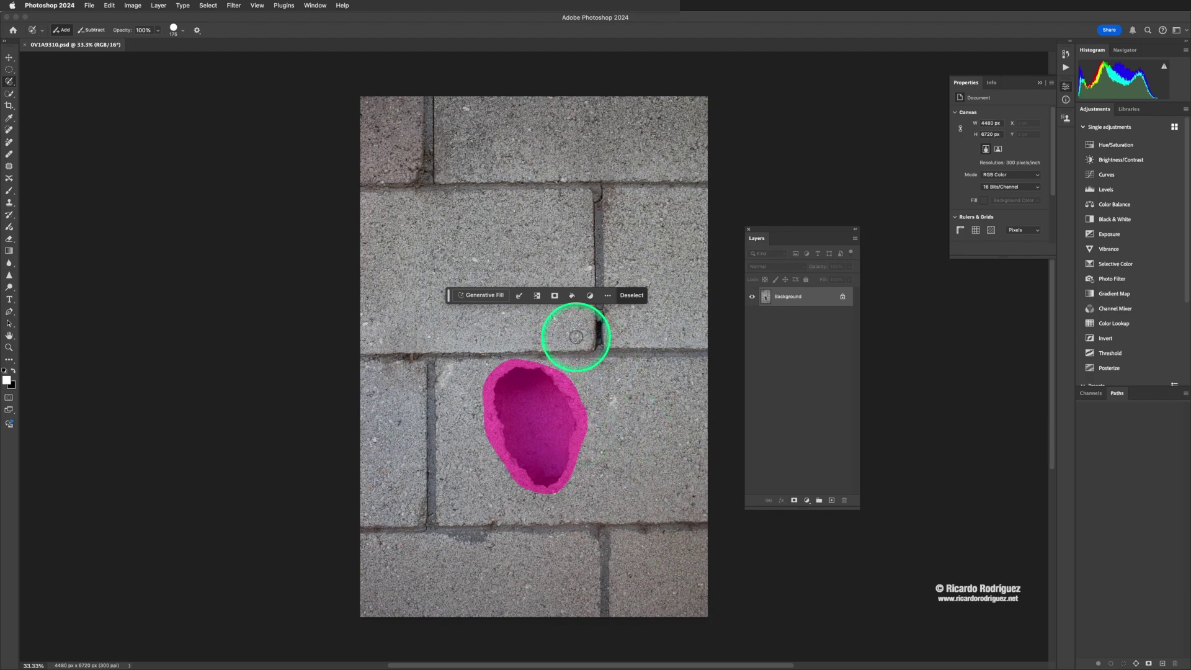
# Run Generative Fill on the hole with an empty prompt, then zoom in to inspect the result
pyautogui.scroll(-1, 474, 300)
pyautogui.click(475, 295)
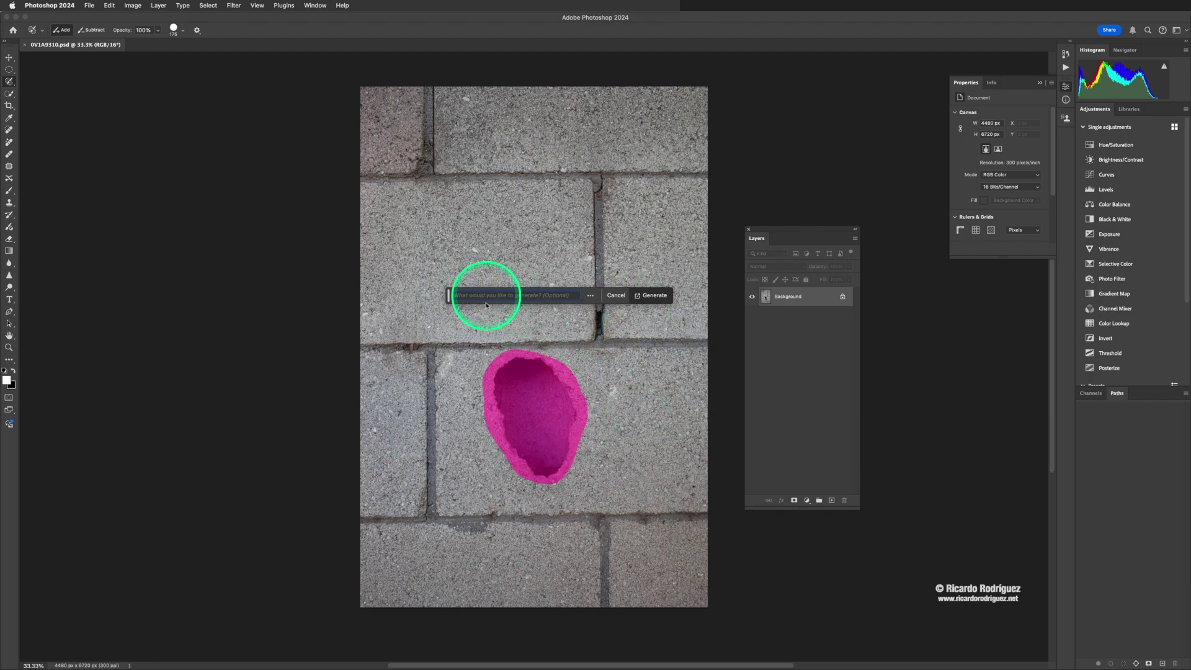
pyautogui.click(651, 295)
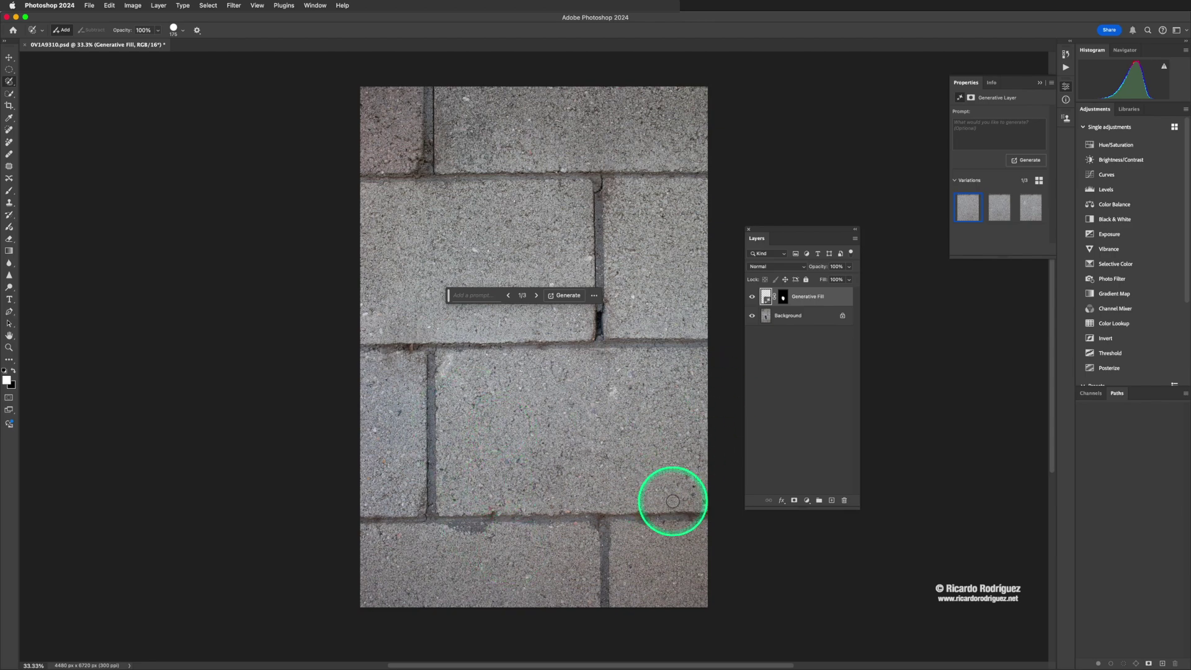
pyautogui.press('z')
pyautogui.moveTo(553, 432); pyautogui.dragTo(587, 441)
pyautogui.moveTo(676, 449); pyautogui.dragTo(612, 444)
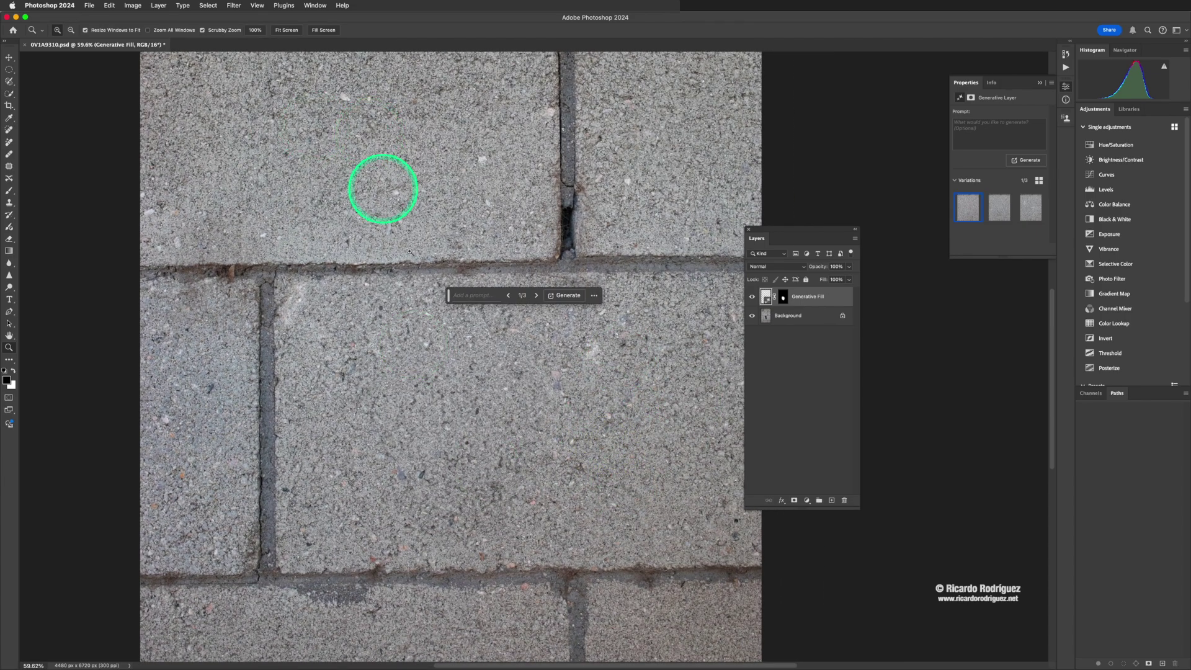
# Undo the Generative Fill and repaint the restored hole as a selection with the Selection Brush
pyautogui.press('super+0')
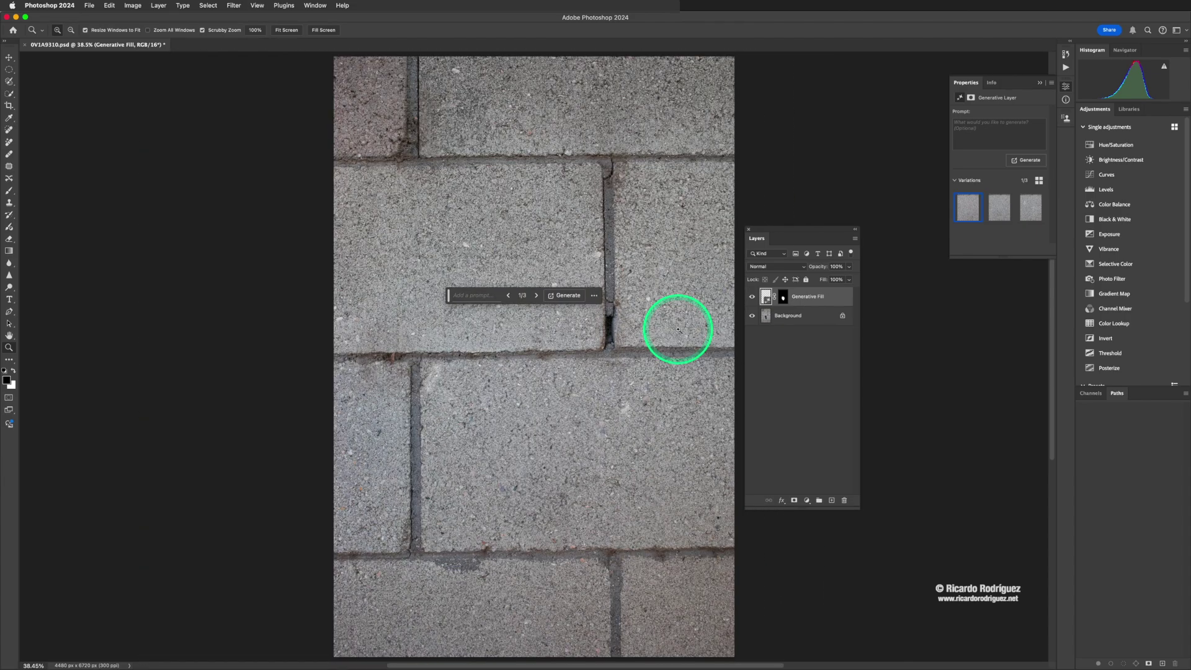
pyautogui.press('super+z')
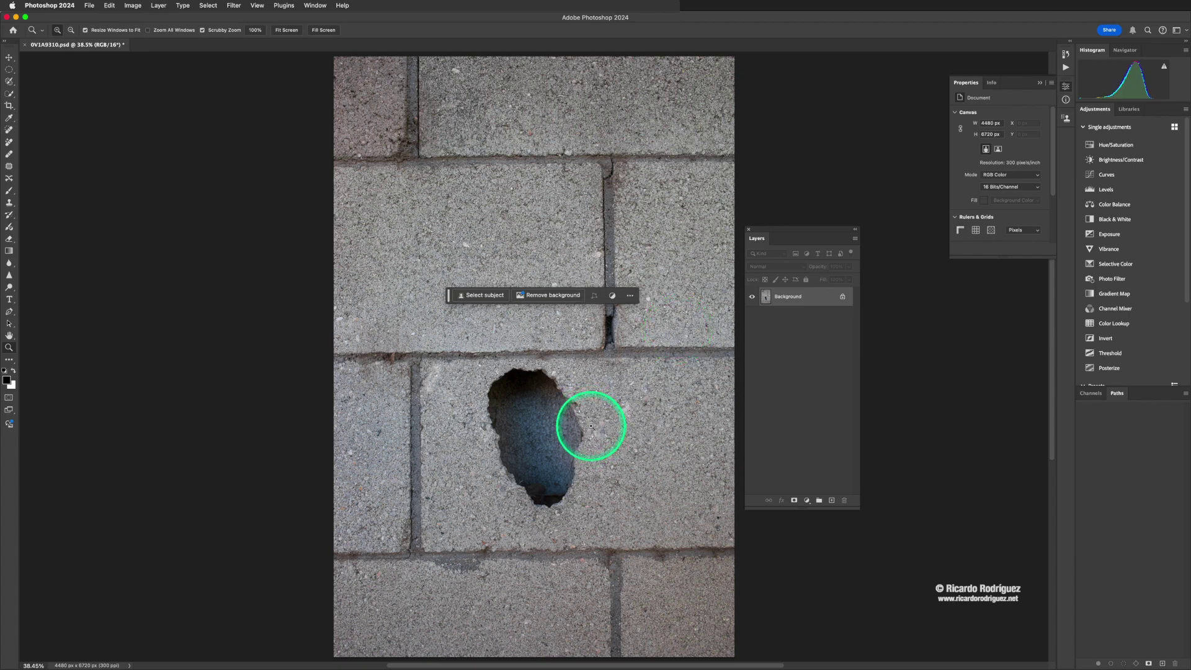
pyautogui.press('j')
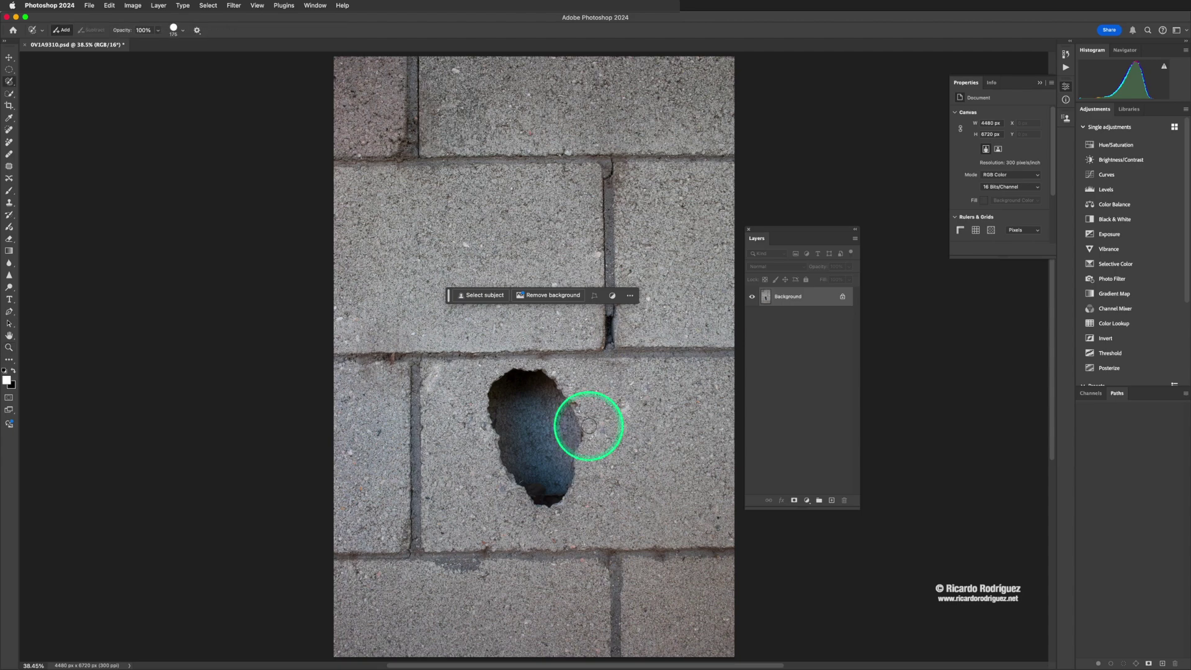
pyautogui.moveTo(589, 425)
pyautogui.mouseDown()
pyautogui.moveTo(552, 375)
pyautogui.moveTo(500, 374)
pyautogui.moveTo(485, 398)
pyautogui.moveTo(492, 452)
pyautogui.moveTo(526, 503)
pyautogui.moveTo(552, 502)
pyautogui.moveTo(577, 478)
pyautogui.moveTo(570, 487)
pyautogui.moveTo(594, 431)
pyautogui.mouseUp()
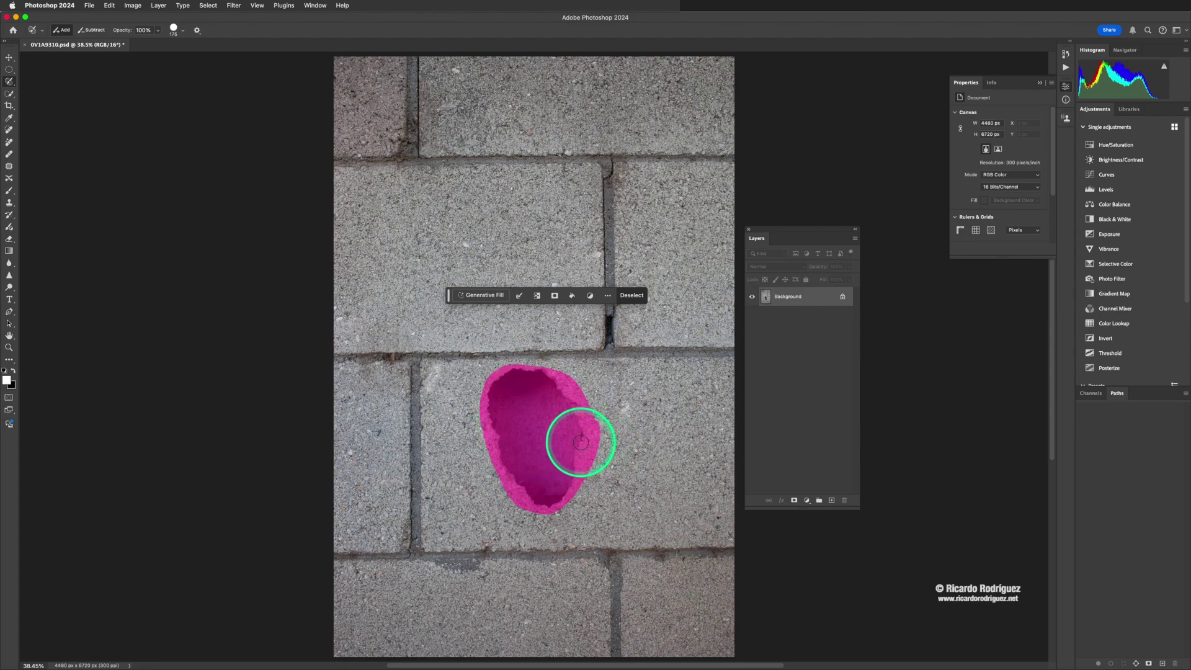
pyautogui.press('v')
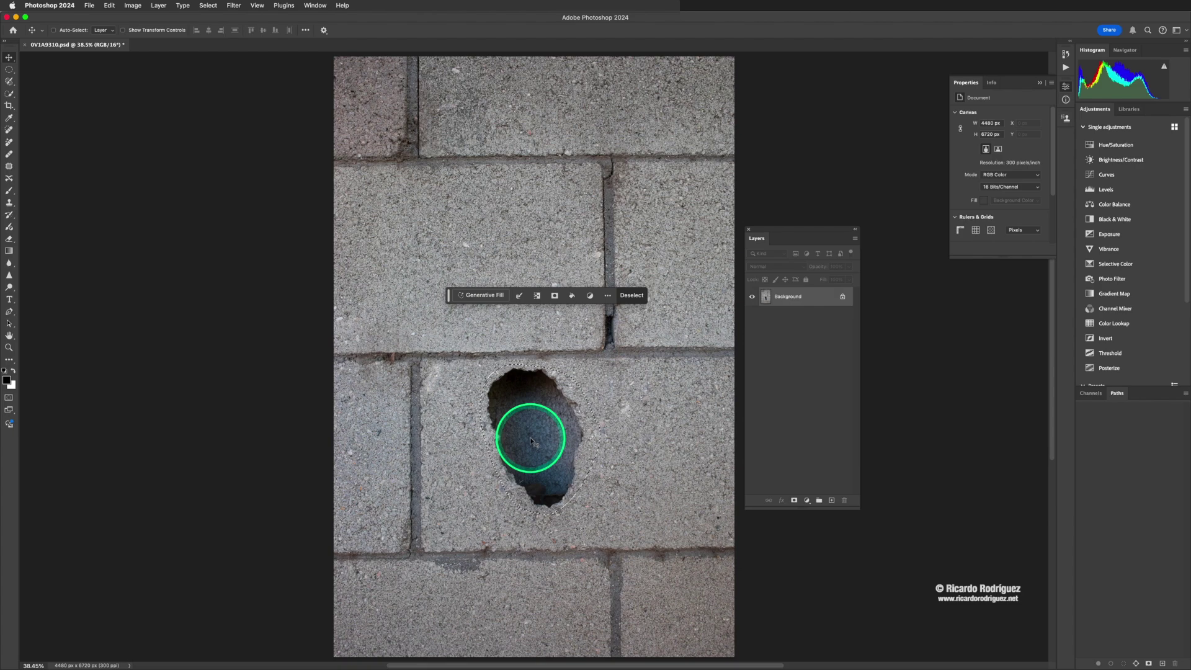
pyautogui.press('w')
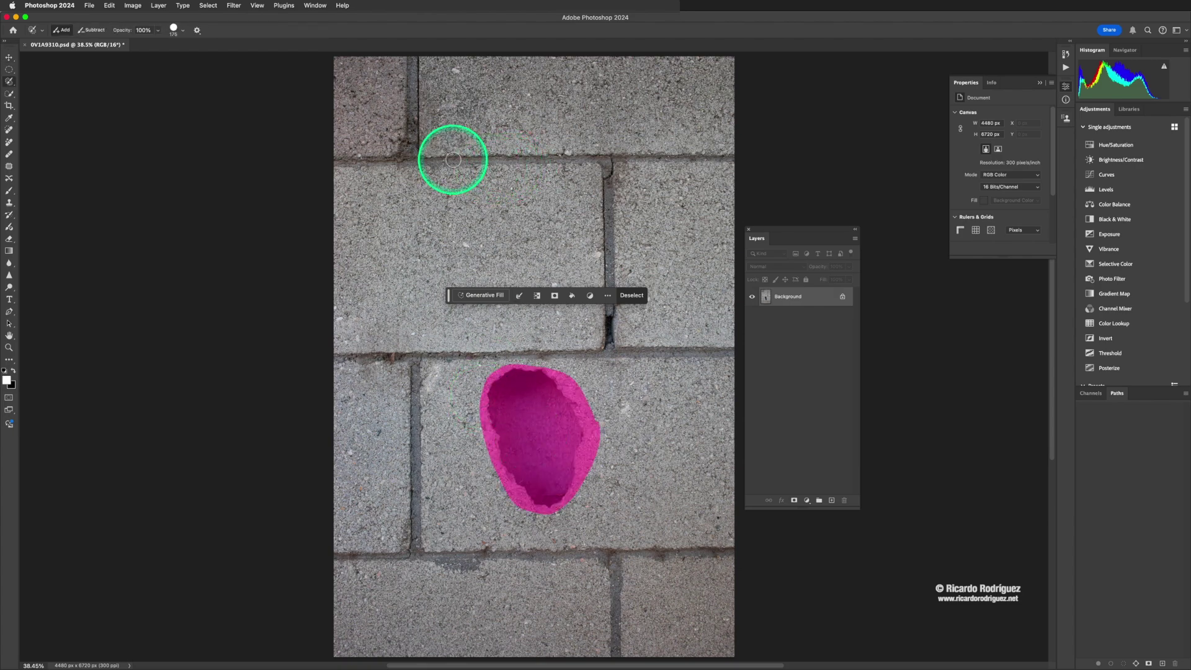
# Paint the horizontal mortar line above the middle brick into the selection
pyautogui.moveTo(454, 161); pyautogui.dragTo(588, 161)
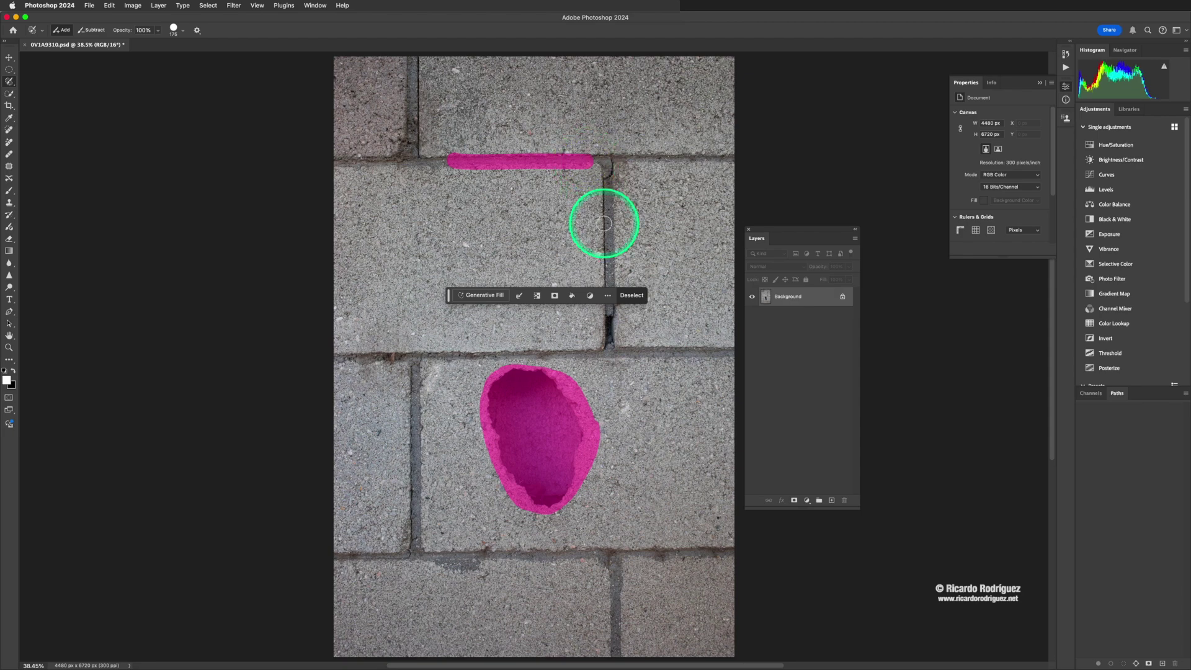
pyautogui.press('v')
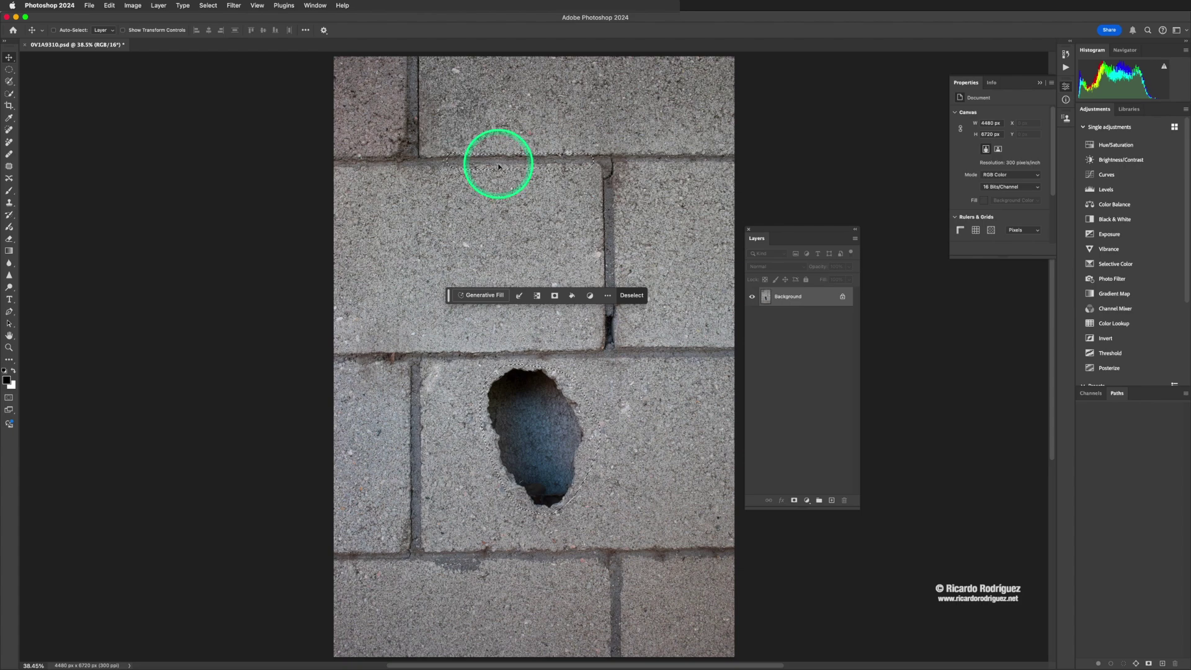
pyautogui.press('w')
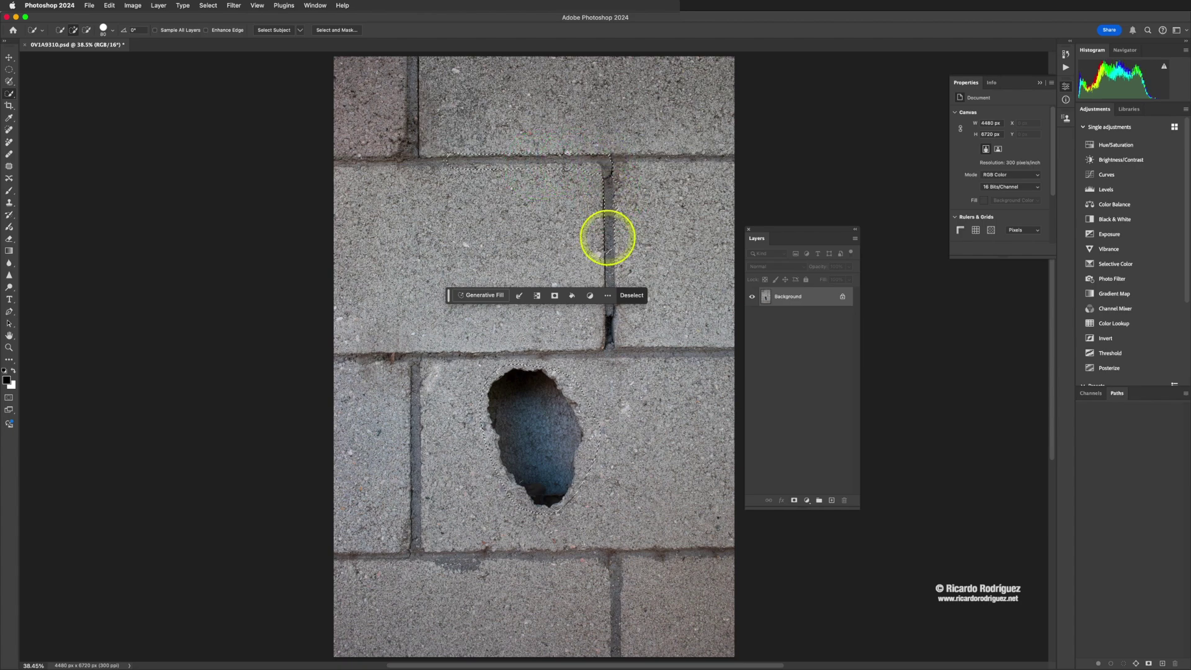
# Drag the Quick Selection Tool down the vertical mortar joint to add it to the selection
pyautogui.moveTo(608, 238); pyautogui.dragTo(608, 247)
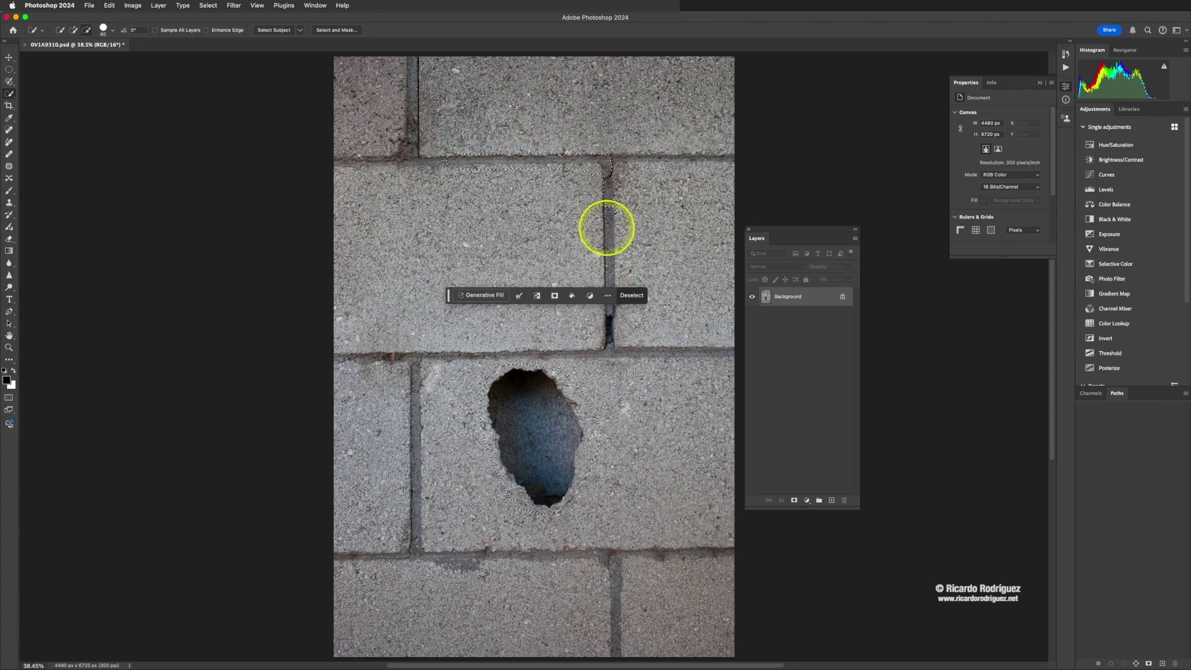
pyautogui.moveTo(608, 208); pyautogui.dragTo(616, 211)
pyautogui.press('l')
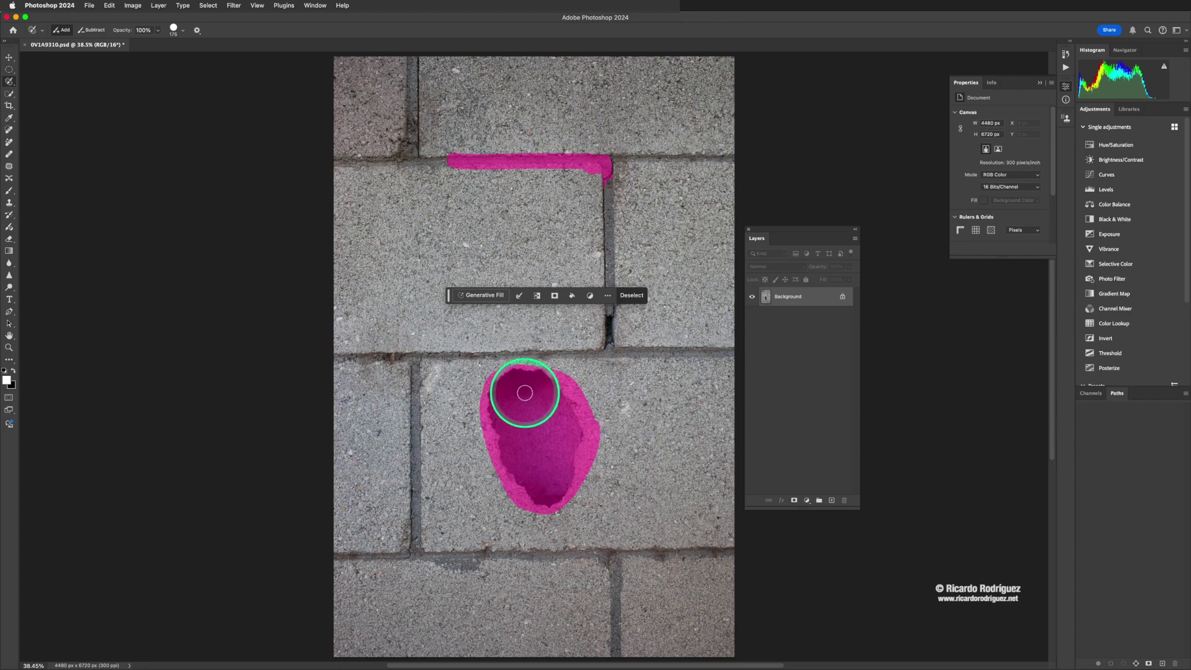
# Deselect, move the task bar aside, and close the wall photo with Don't Save
pyautogui.press('v')
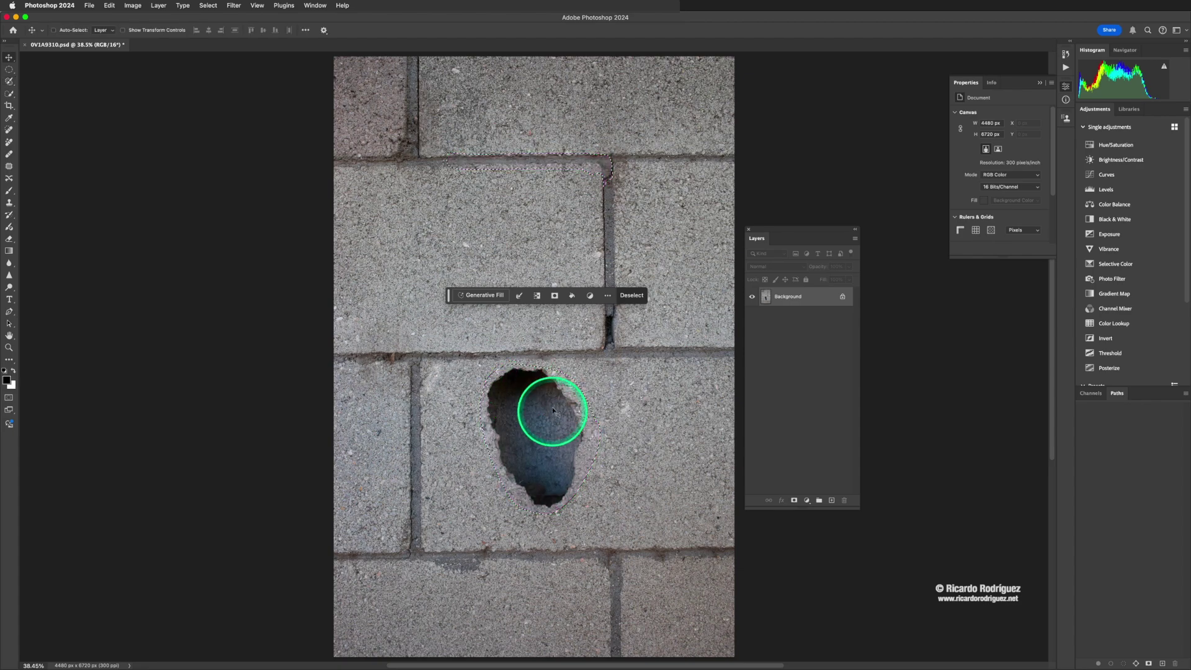
pyautogui.press('super+d')
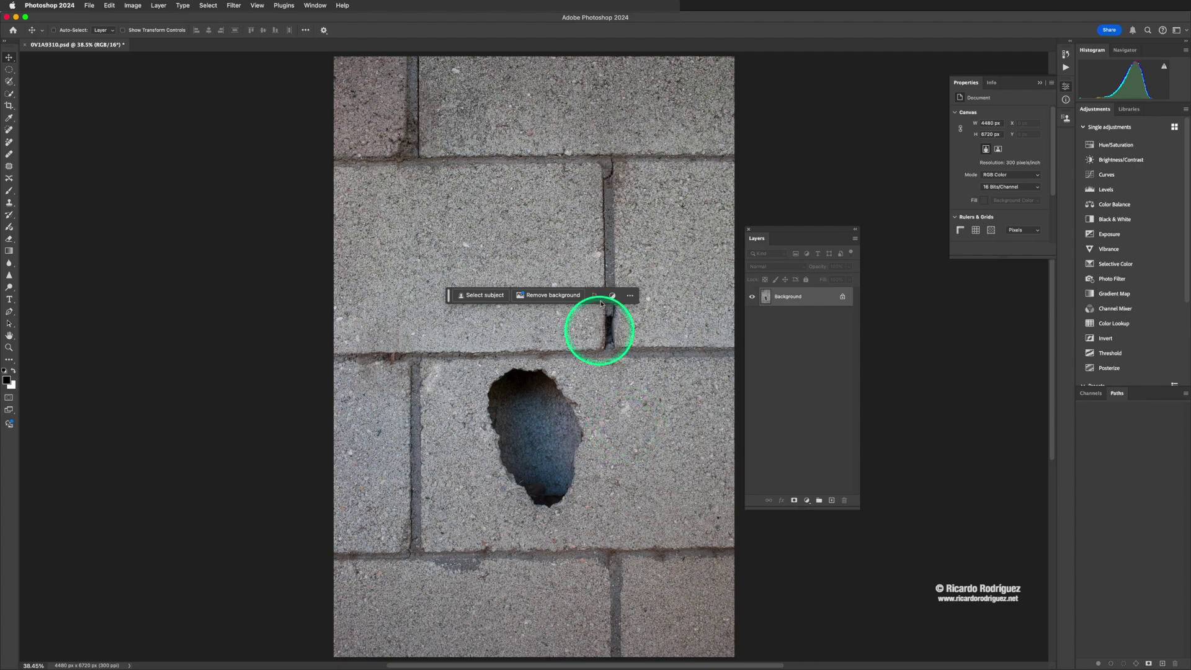
pyautogui.moveTo(451, 298); pyautogui.dragTo(784, 587)
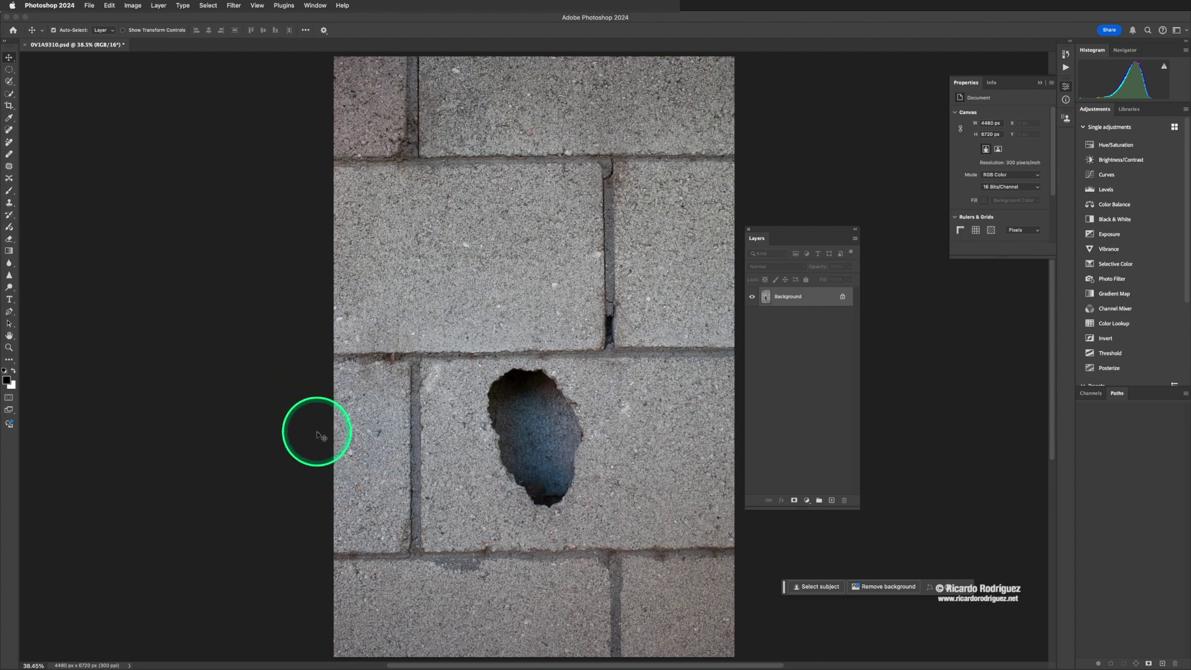
pyautogui.press('super+w')
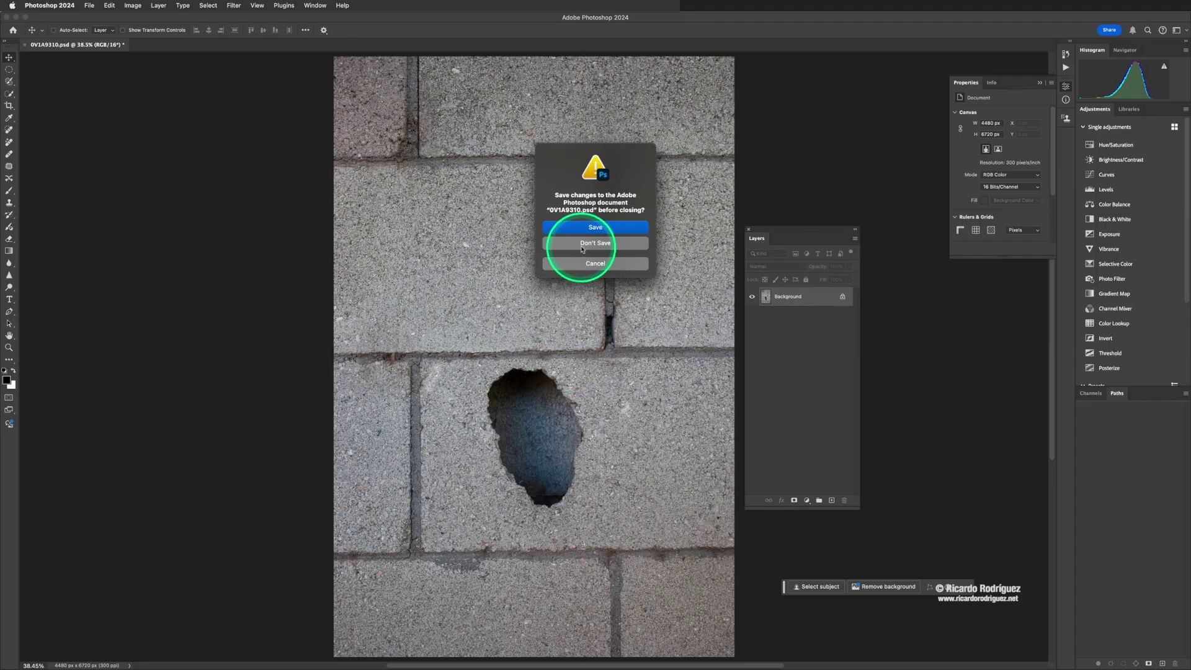
pyautogui.click(582, 244)
pyautogui.press('super+Tab')
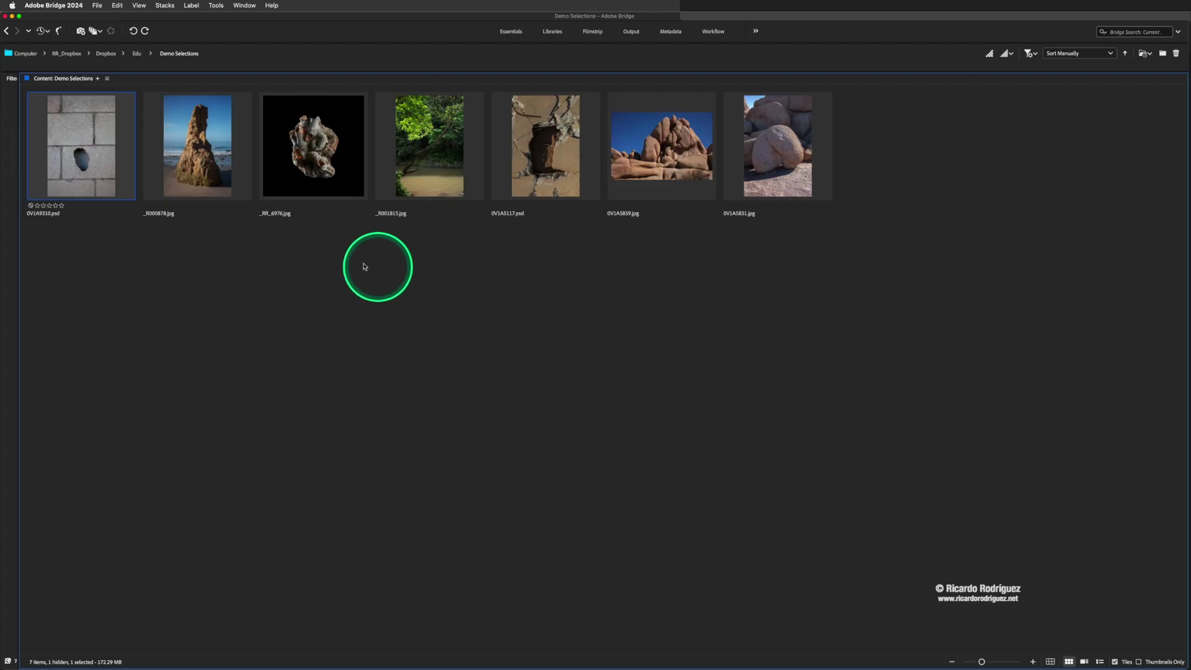
# Open the sea-stack photo _R000878.jpg from Bridge in Photoshop
pyautogui.doubleClick(204, 175)
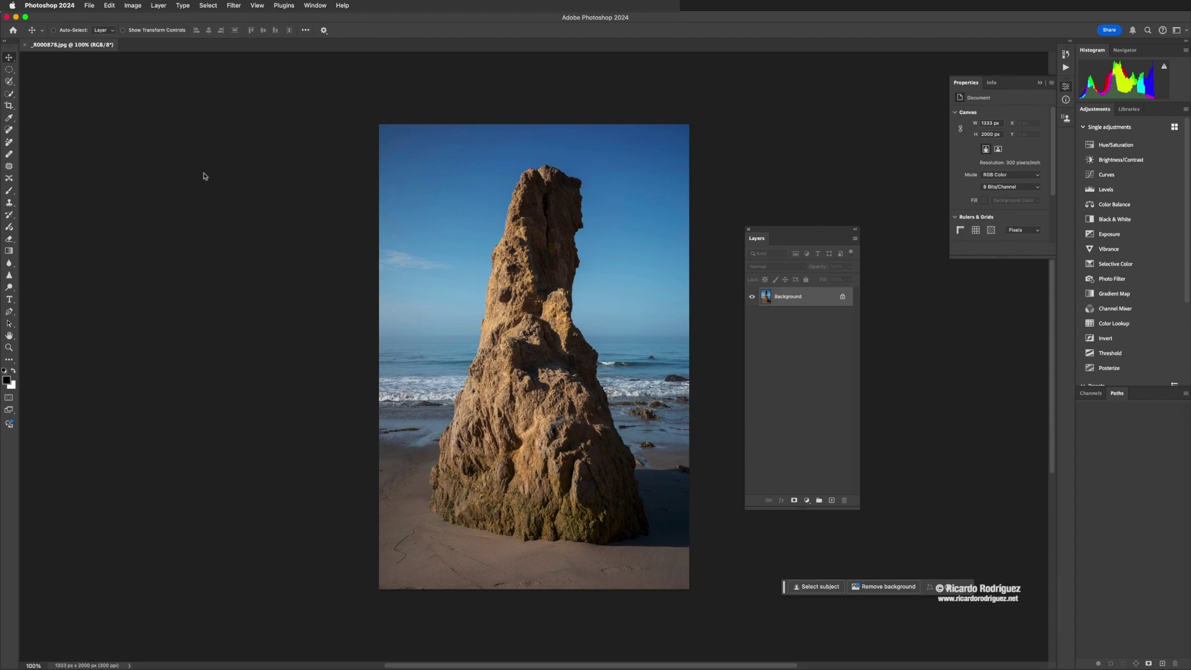
pyautogui.press('w')
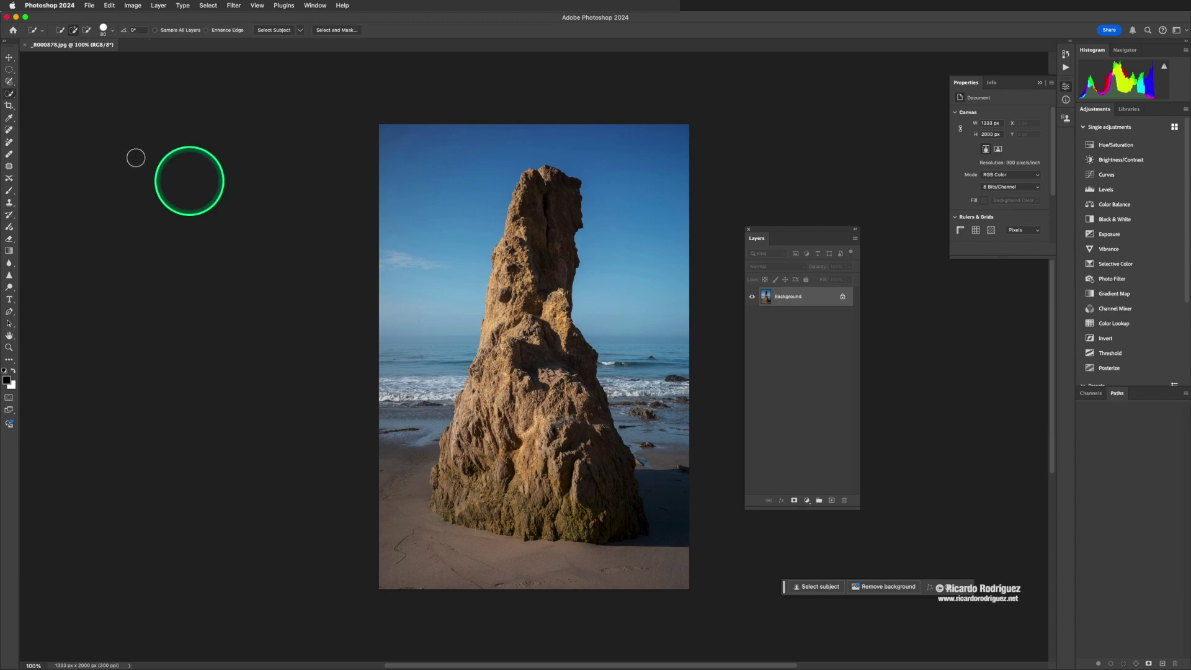
# Select the tall sea-stack rock using the Object Selection tool with Object Finder
pyautogui.click(10, 95)
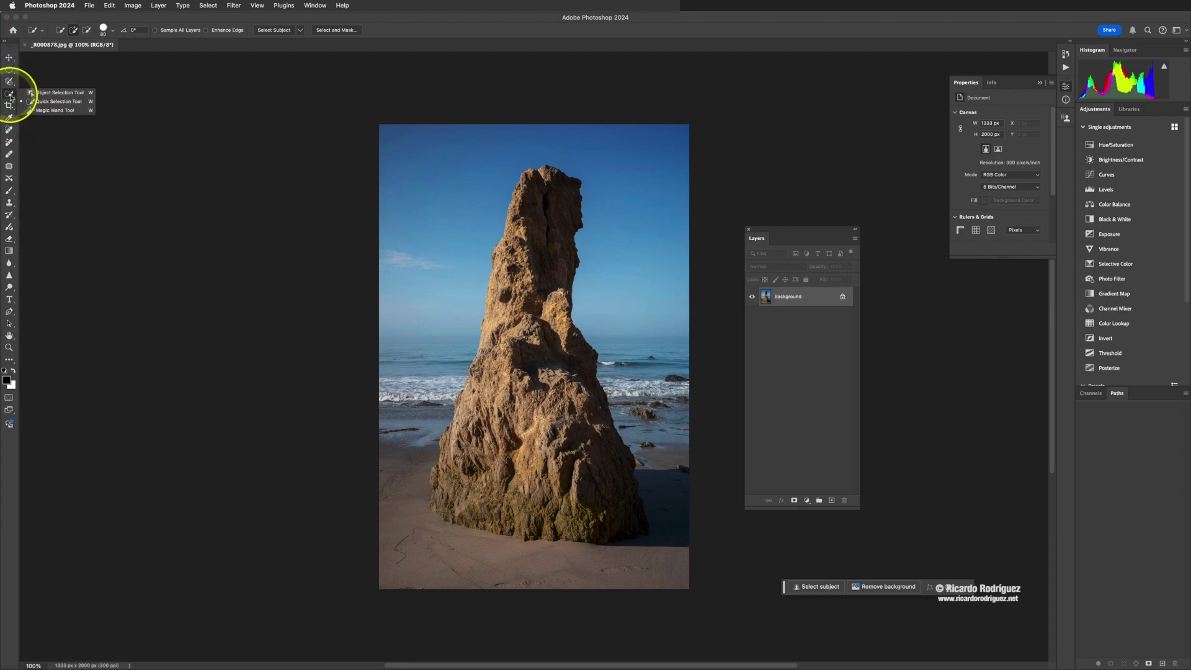
pyautogui.click(66, 93)
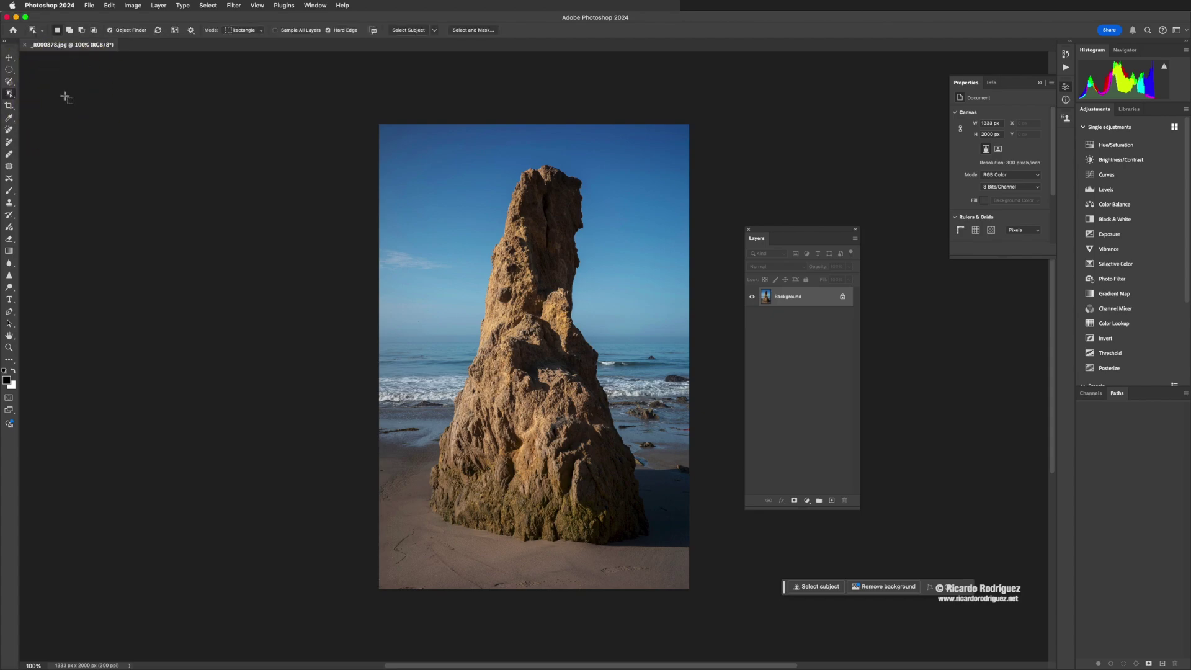
pyautogui.moveTo(181, 151); pyautogui.dragTo(211, 162)
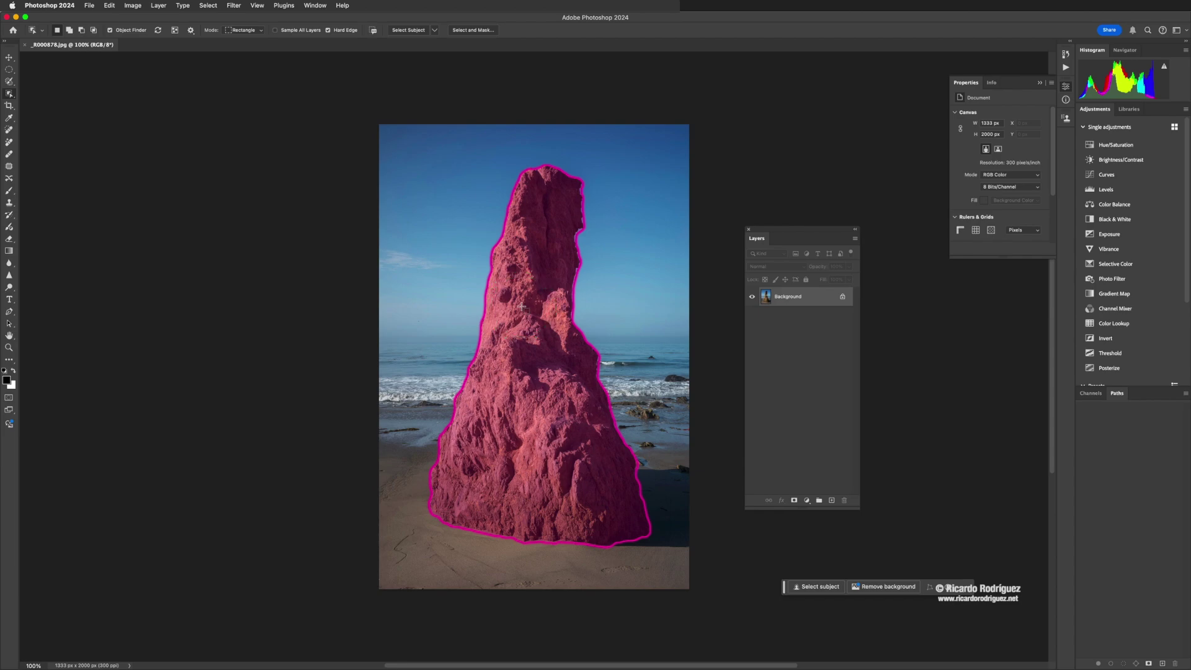
pyautogui.click(522, 305)
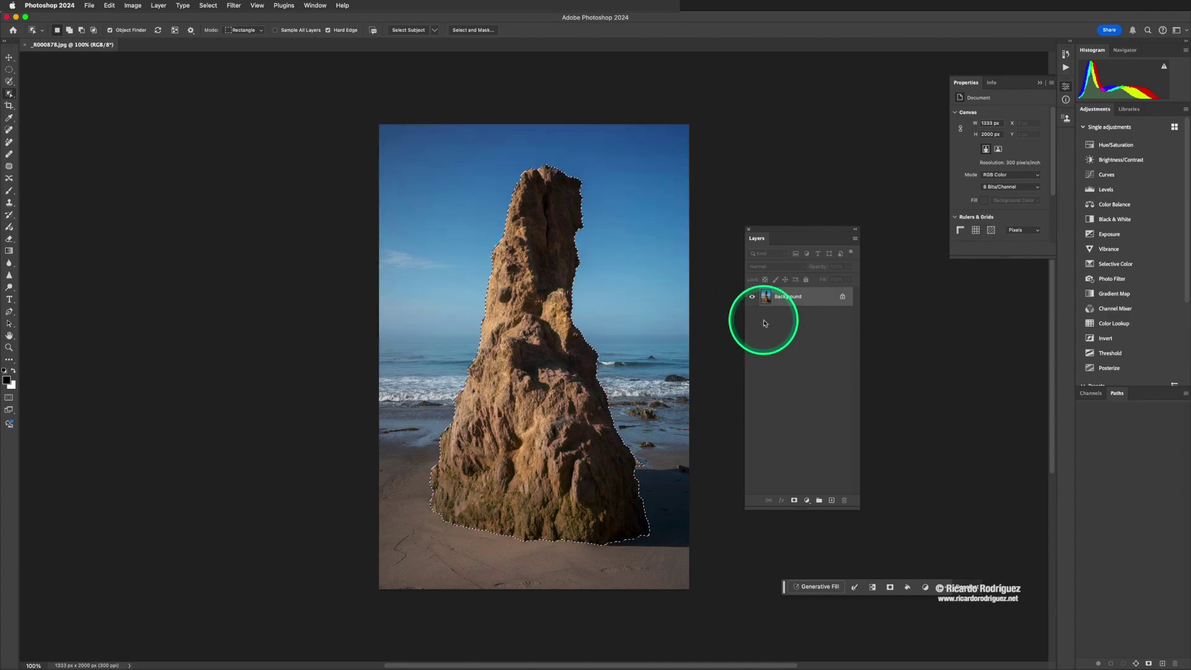
pyautogui.press('v')
pyautogui.click(543, 311)
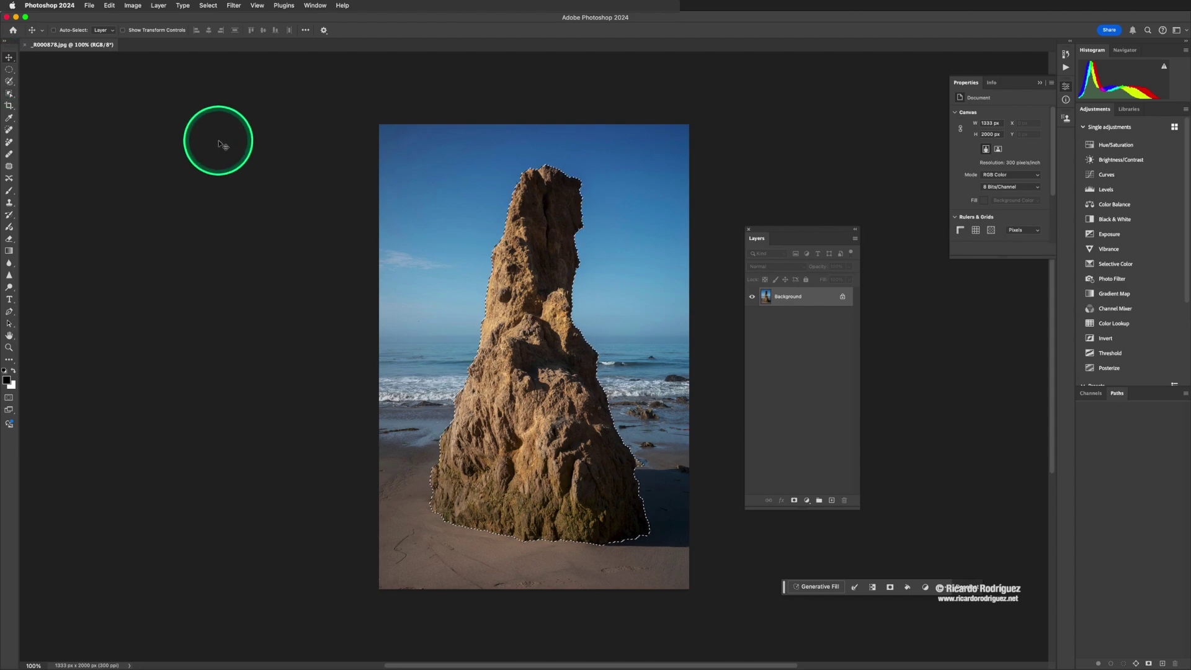
pyautogui.press('w')
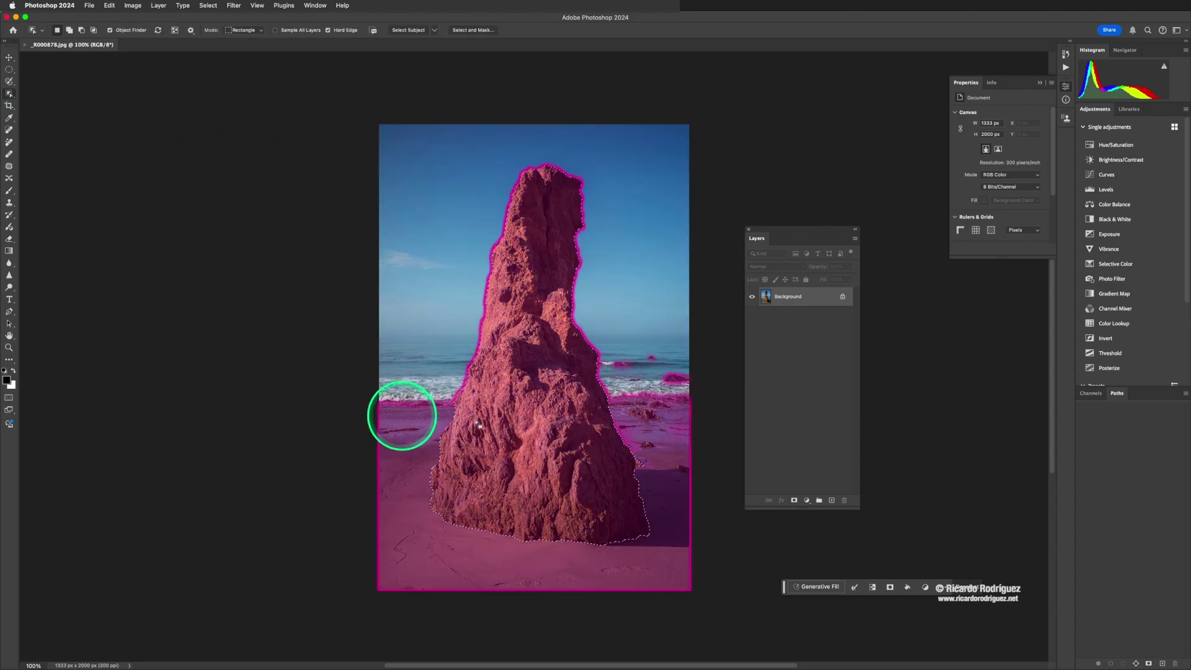
pyautogui.click(526, 245)
pyautogui.press('v')
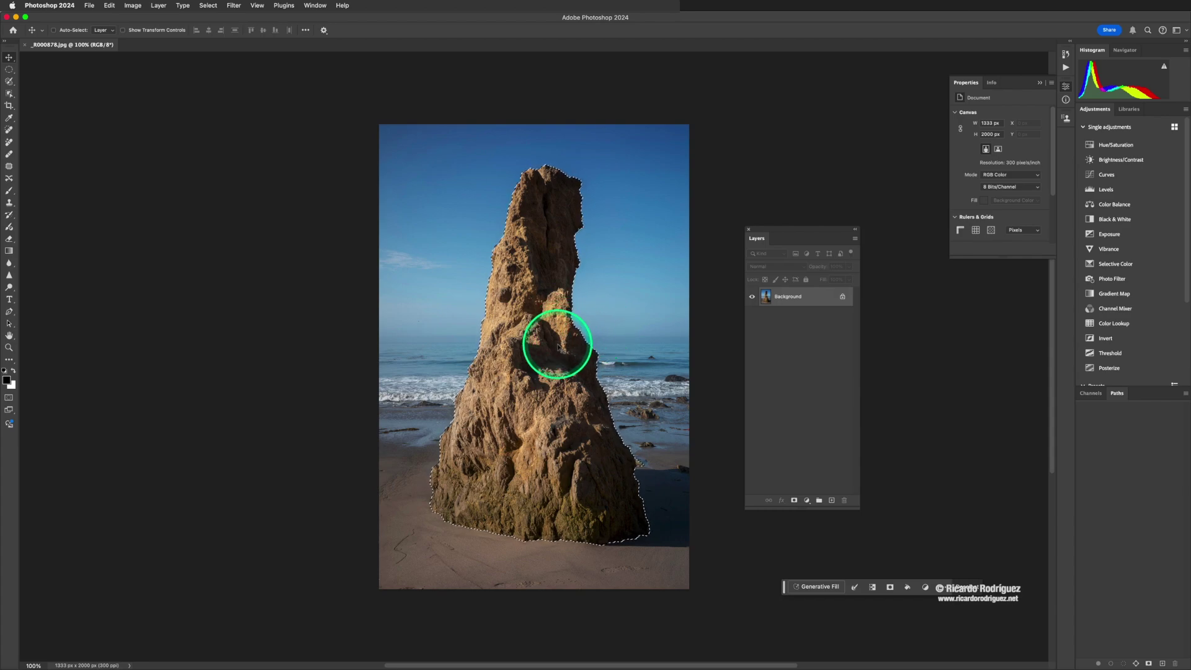
# Add a Curves 1 adjustment masked to the rock and pull its midtone point down
pyautogui.click(1103, 179)
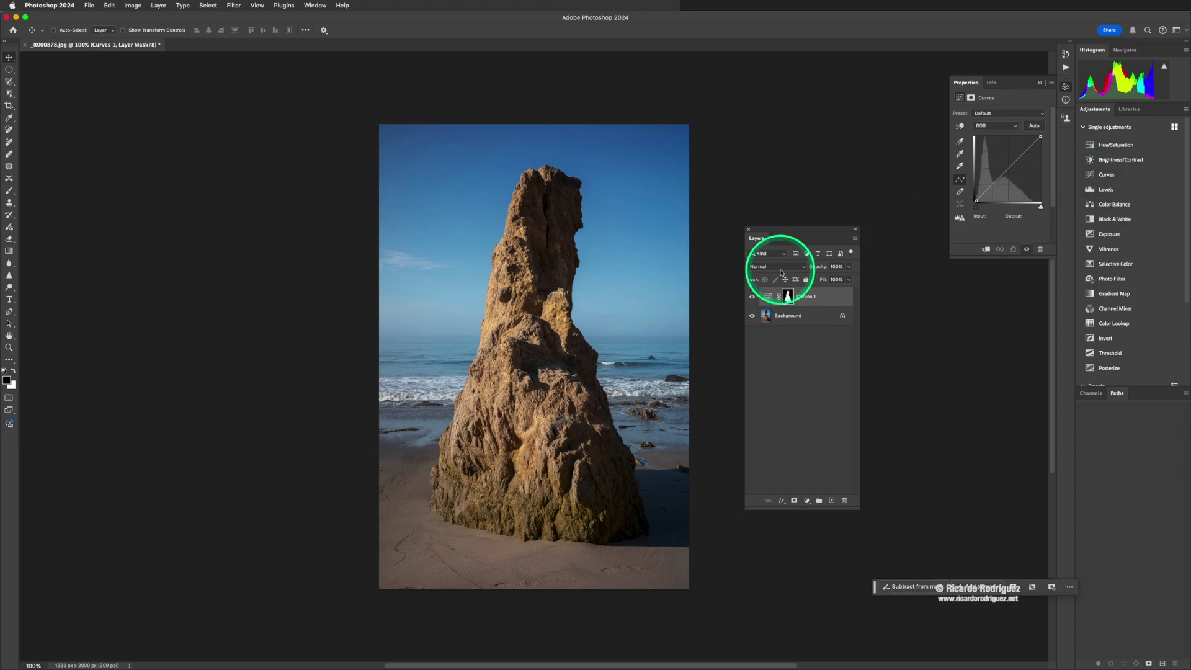
pyautogui.click(1005, 171)
pyautogui.moveTo(1005, 171)
pyautogui.mouseDown()
pyautogui.moveTo(997, 165)
pyautogui.moveTo(1001, 178)
pyautogui.mouseUp()
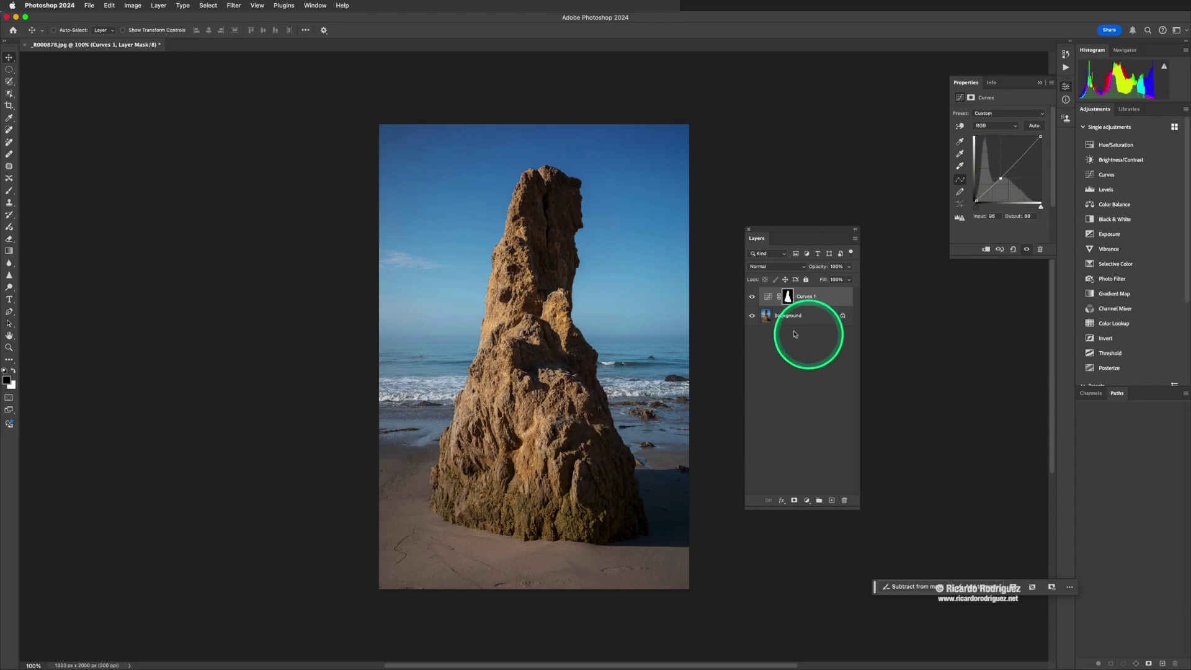
pyautogui.click(788, 298)
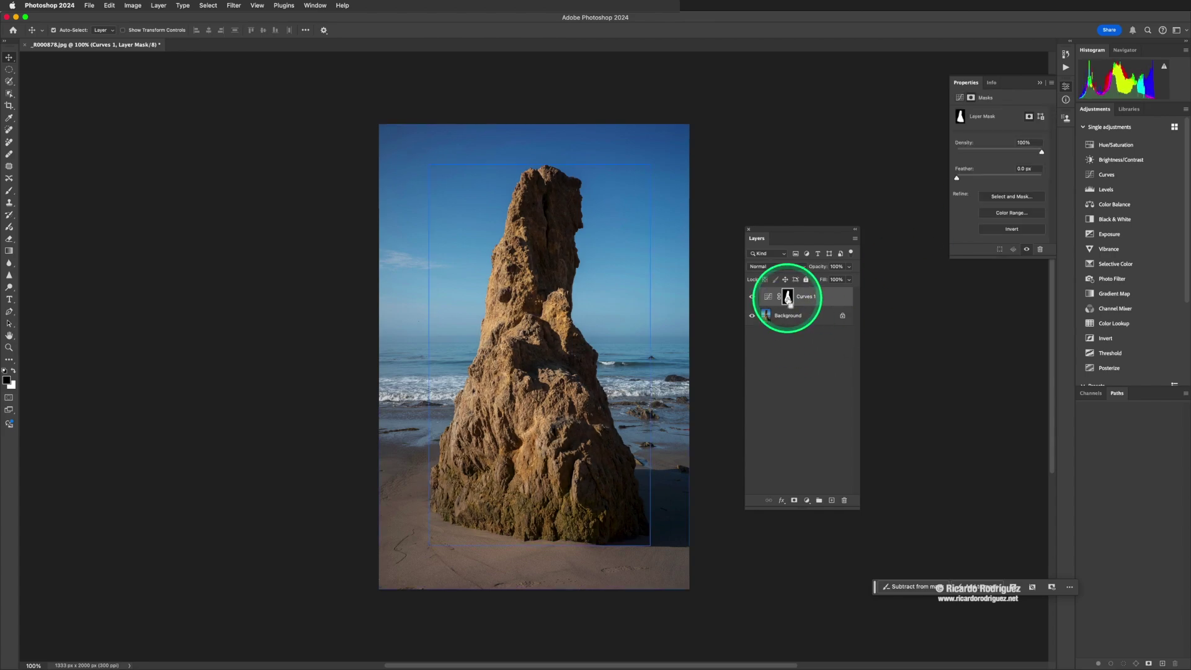
pyautogui.keyDown('shift'); pyautogui.click(788, 298); pyautogui.keyUp('shift')
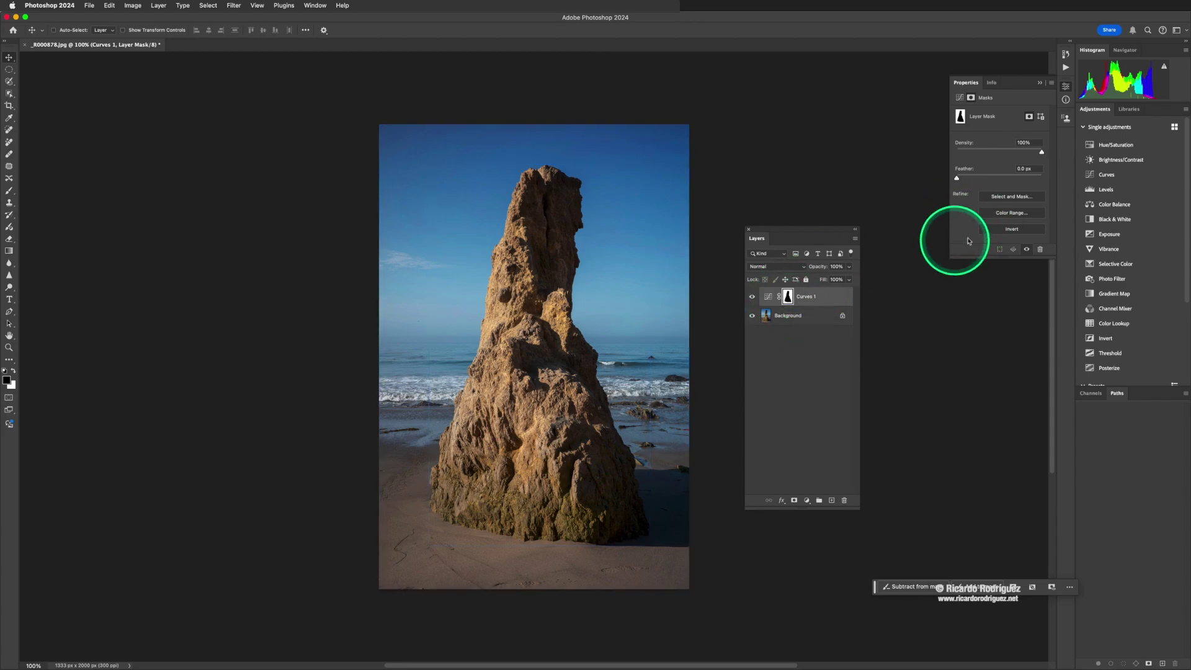
pyautogui.click(768, 296)
pyautogui.moveTo(1002, 177); pyautogui.dragTo(1002, 180)
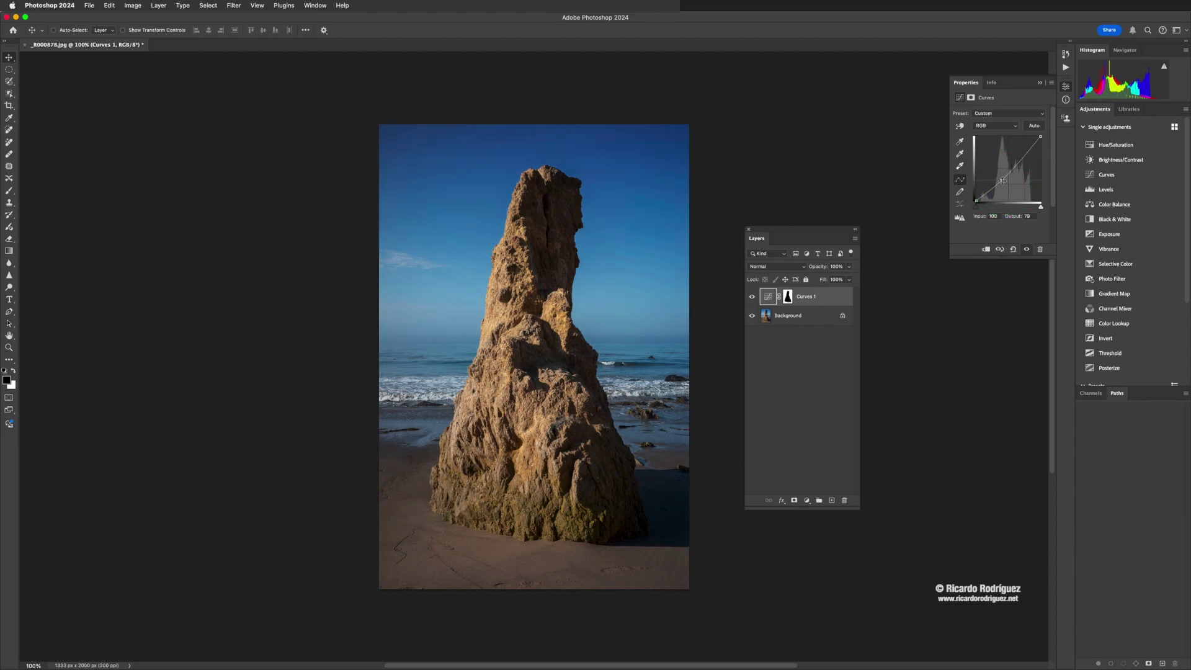
pyautogui.moveTo(1002, 180); pyautogui.dragTo(1000, 179)
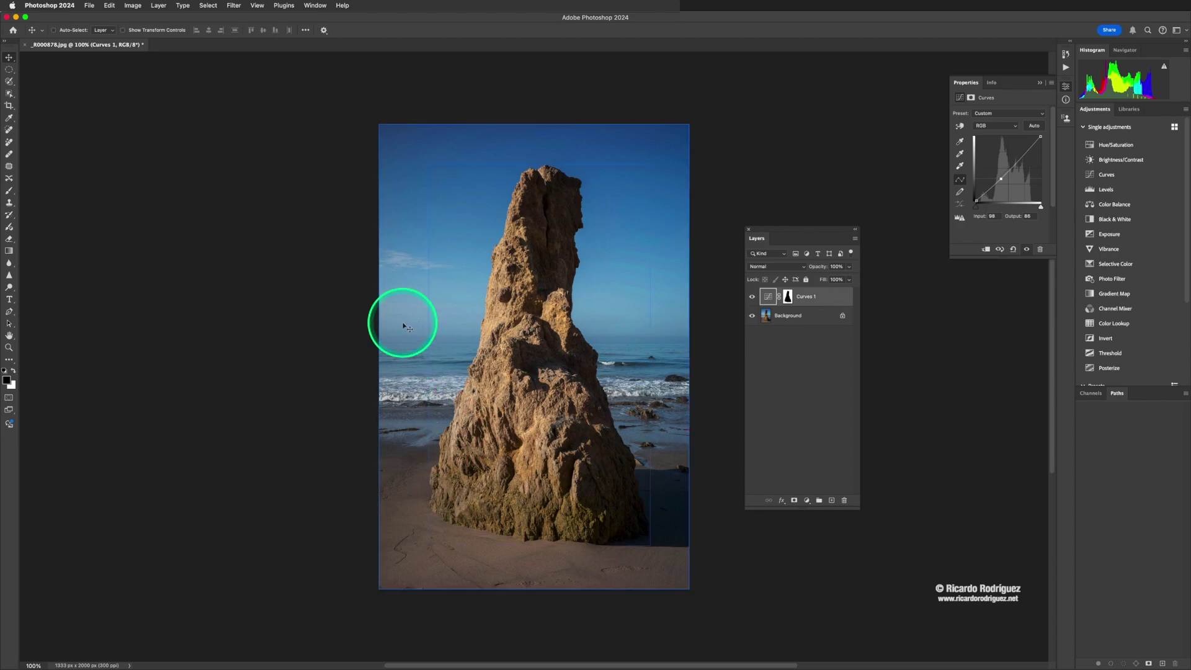
# Set the Curves 1 point to input 98, output 73, hide the mask overlay, and zoom to 412% on the rock
pyautogui.press('w')
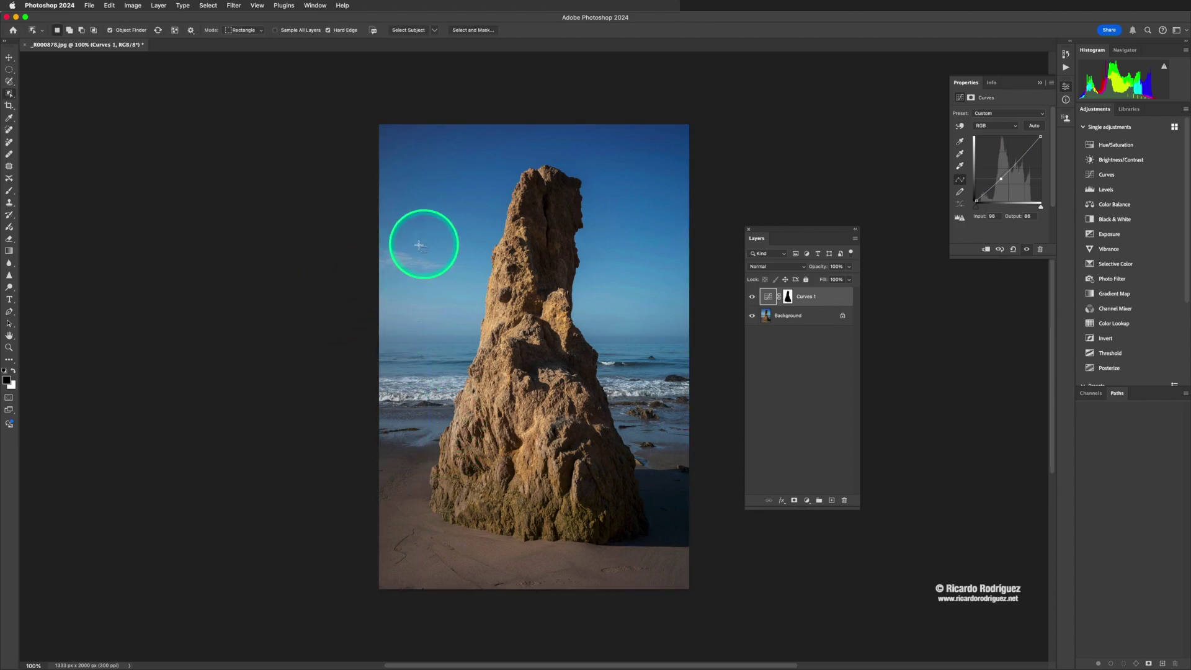
pyautogui.click(793, 318)
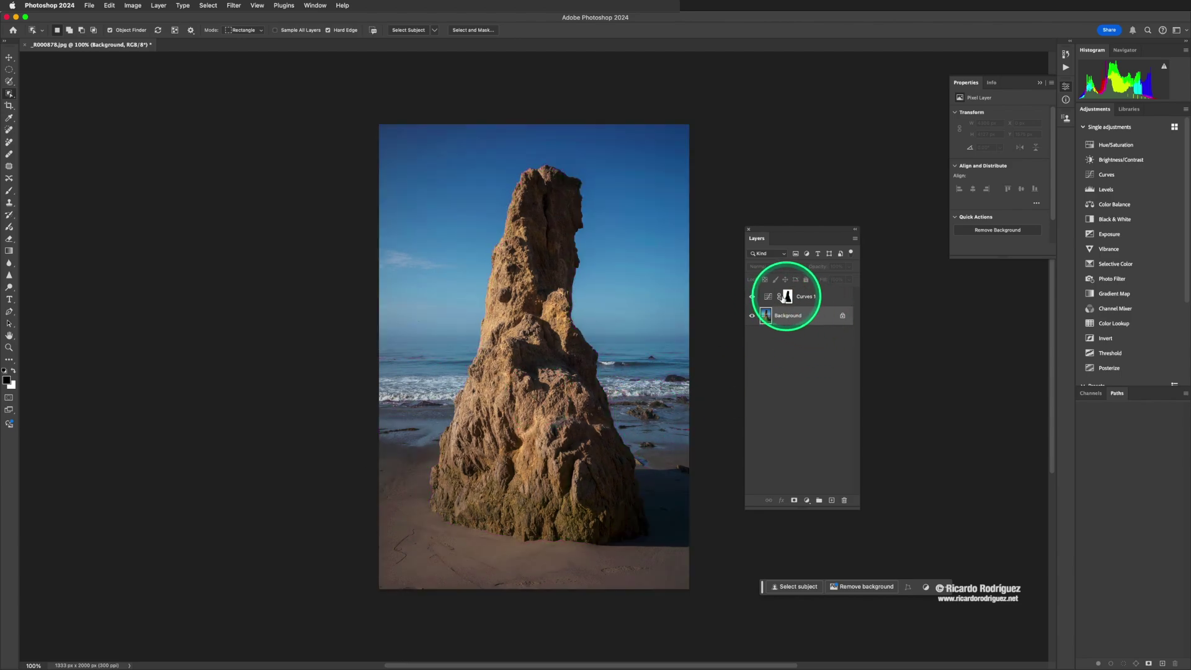
pyautogui.click(784, 297)
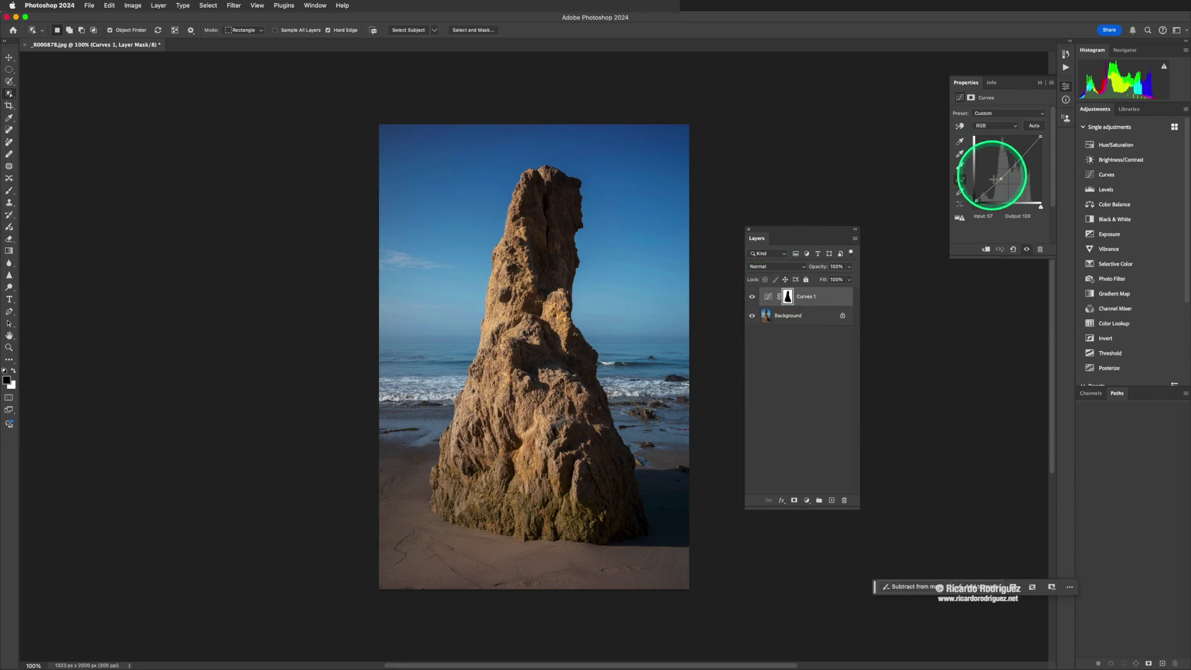
pyautogui.moveTo(995, 179); pyautogui.dragTo(1000, 182)
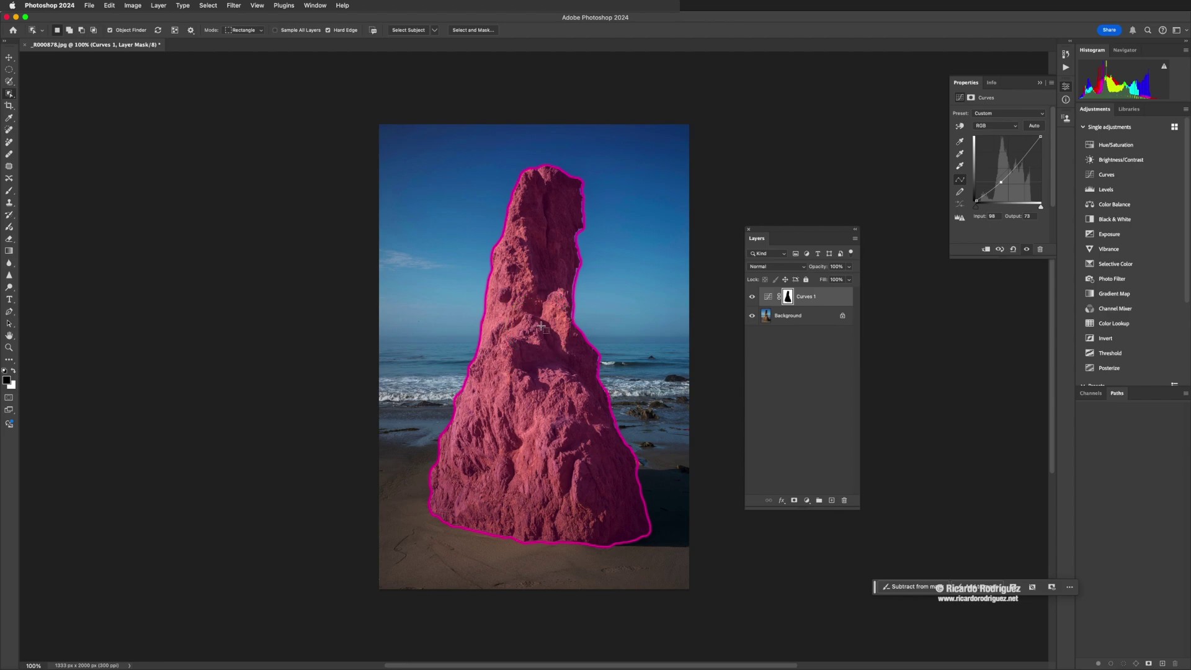
pyautogui.press('\\')
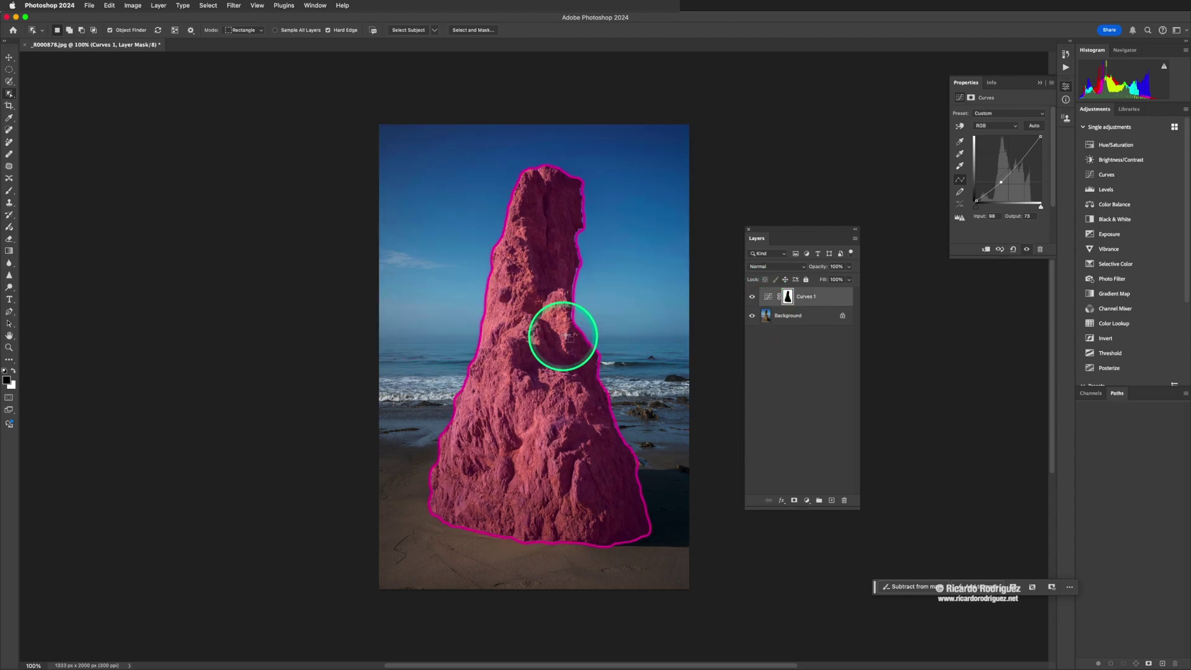
pyautogui.press('z')
pyautogui.moveTo(589, 327); pyautogui.dragTo(629, 337)
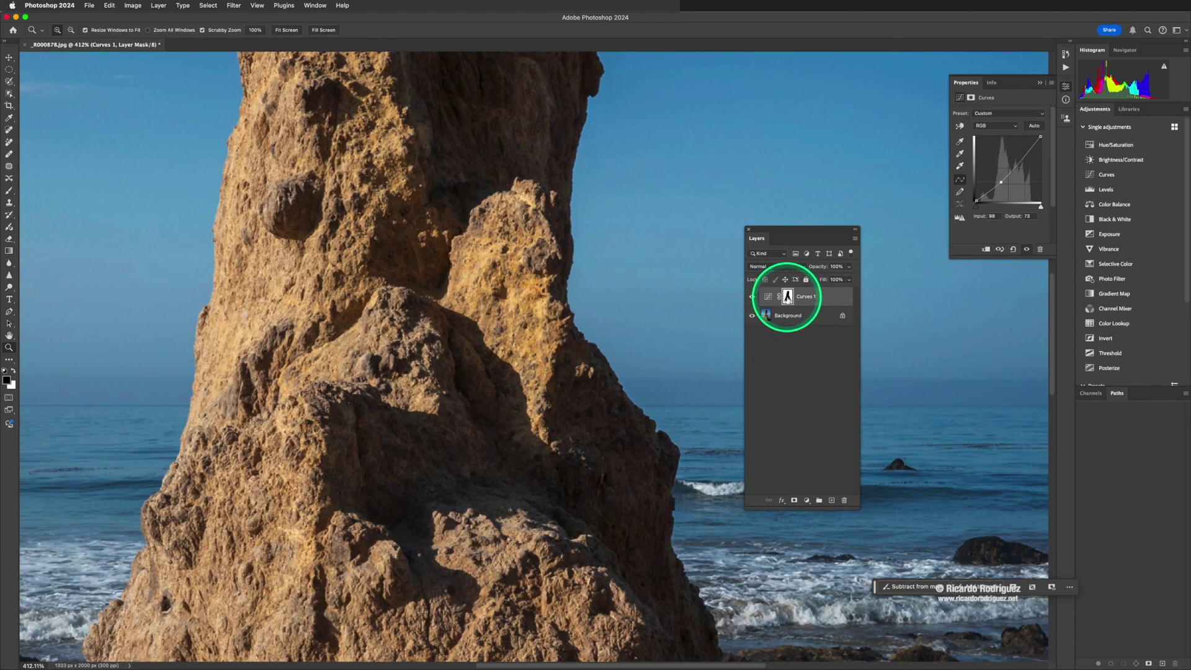
# Load the Curves 1 mask as a rock selection, inspect its edges at 412%, then fit on screen
pyautogui.keyDown('super'); pyautogui.click(787, 296); pyautogui.keyUp('super')
pyautogui.scroll(-4, 671, 463)
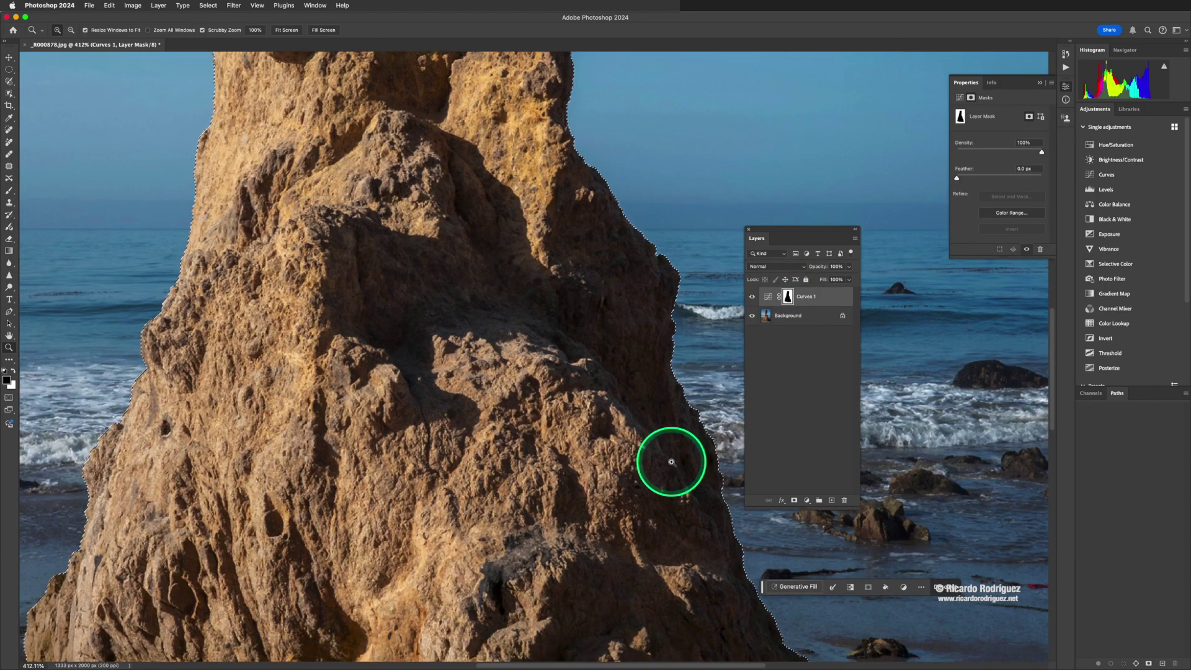
pyautogui.scroll(-2, 671, 463)
pyautogui.hscroll(6, 686, 447)
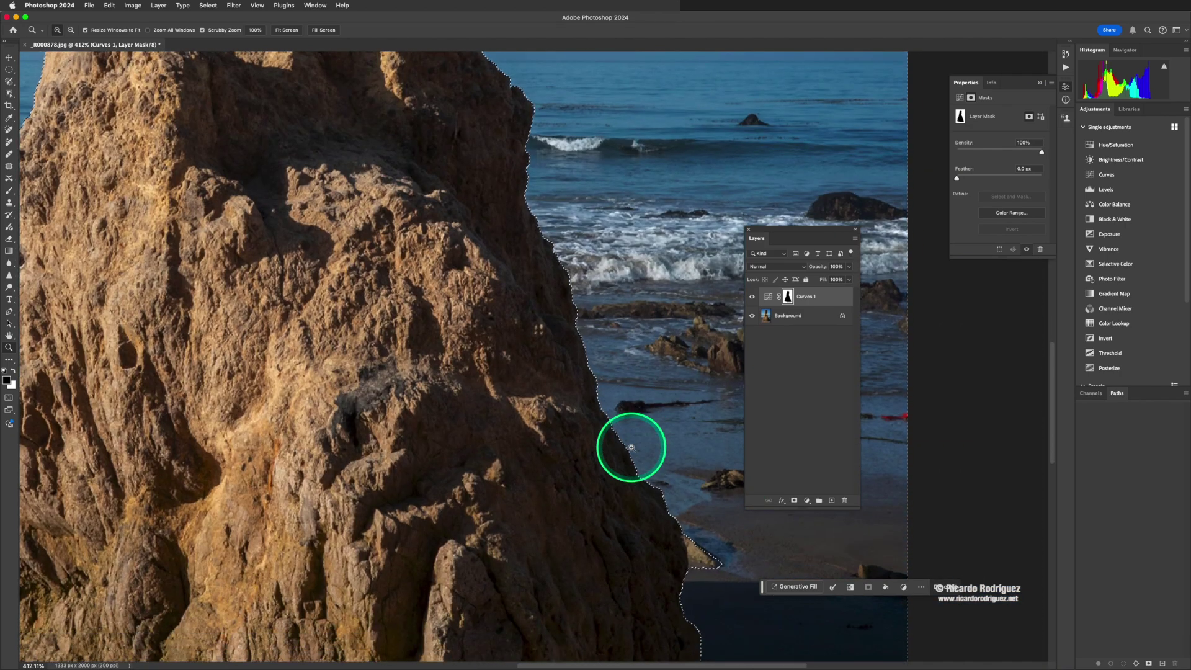
pyautogui.scroll(-2, 689, 496)
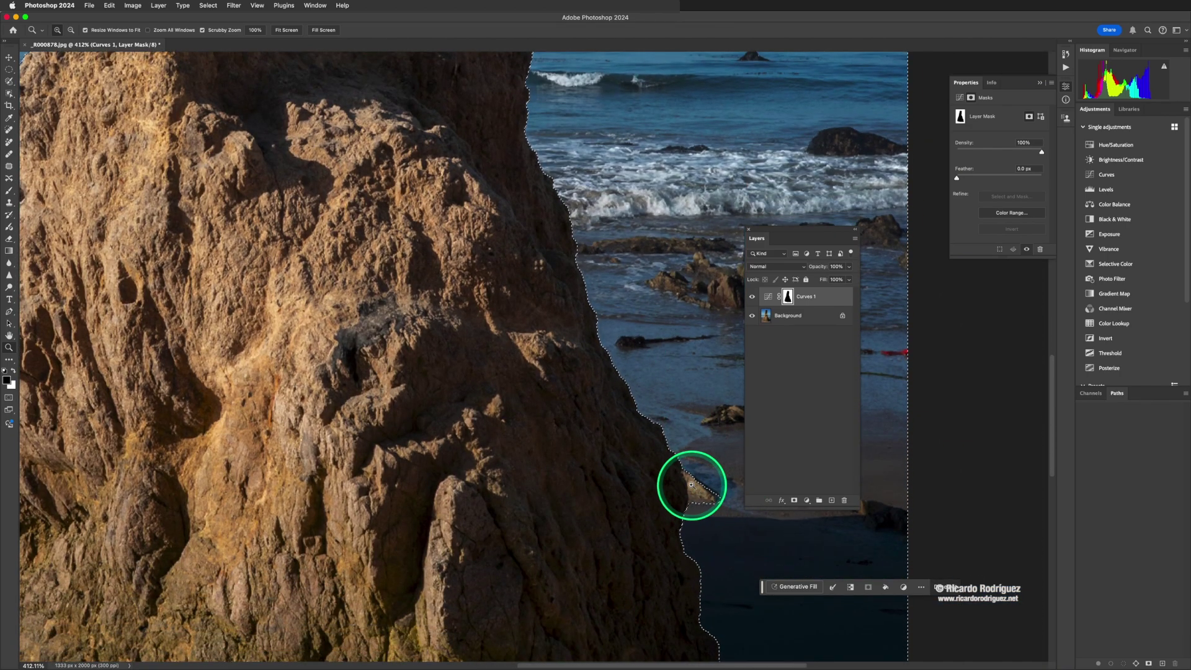
pyautogui.scroll(-3, 696, 490)
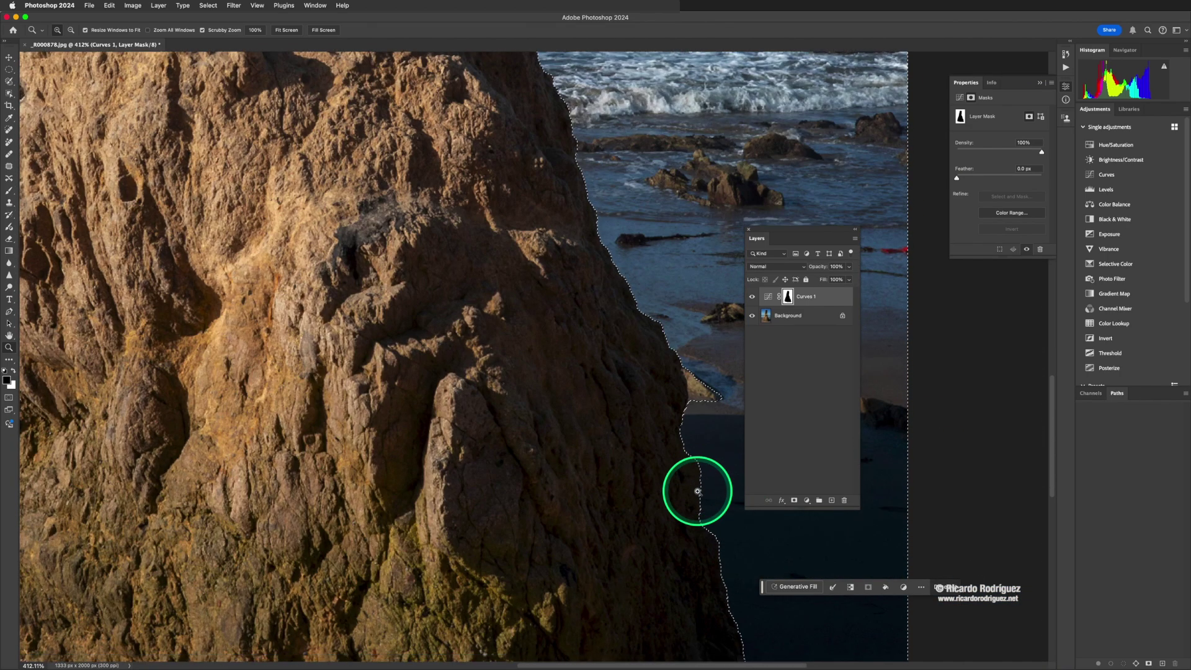
pyautogui.scroll(-5, 689, 471)
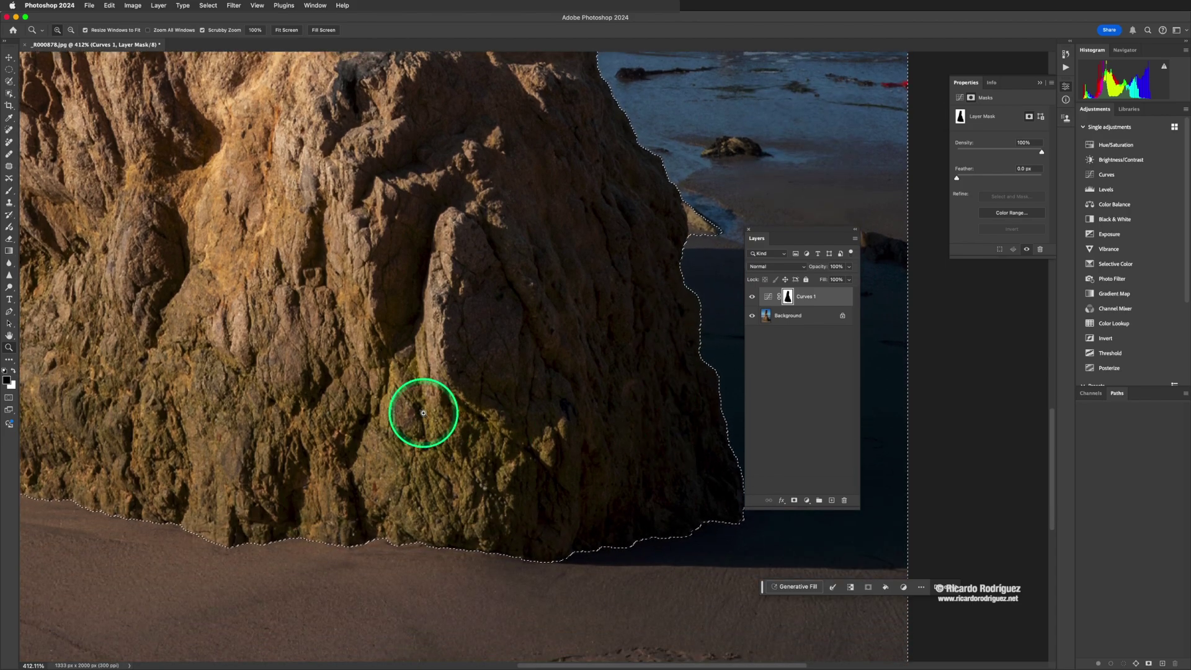
pyautogui.hscroll(-8, 423, 413)
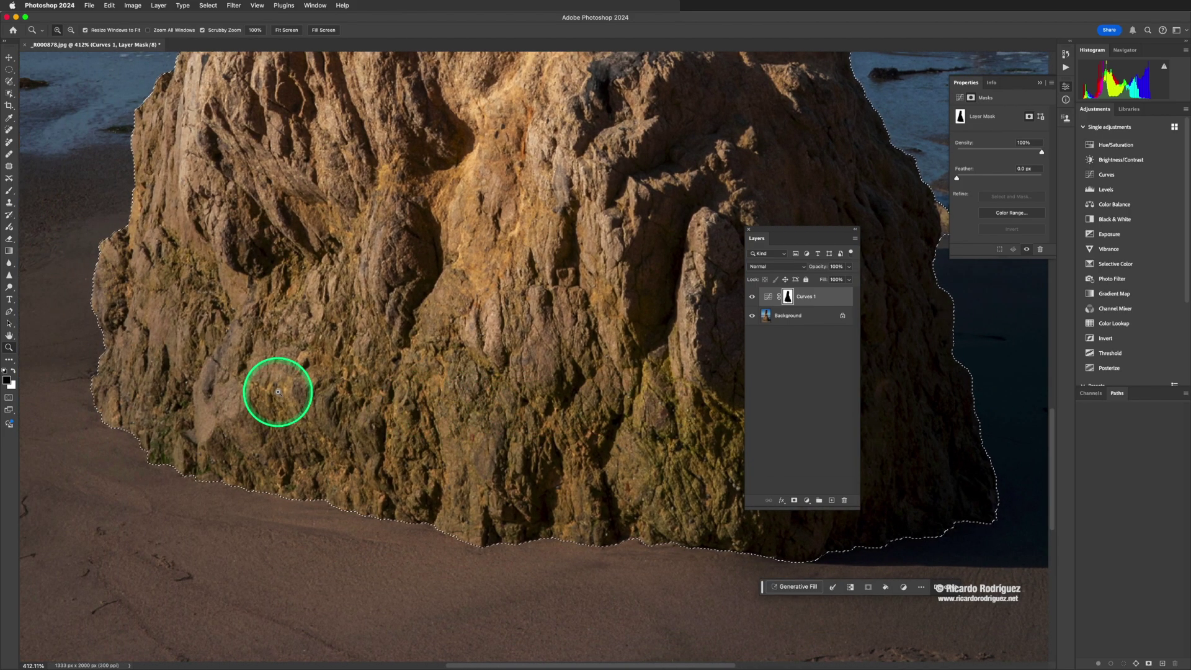
pyautogui.scroll(15, 278, 392)
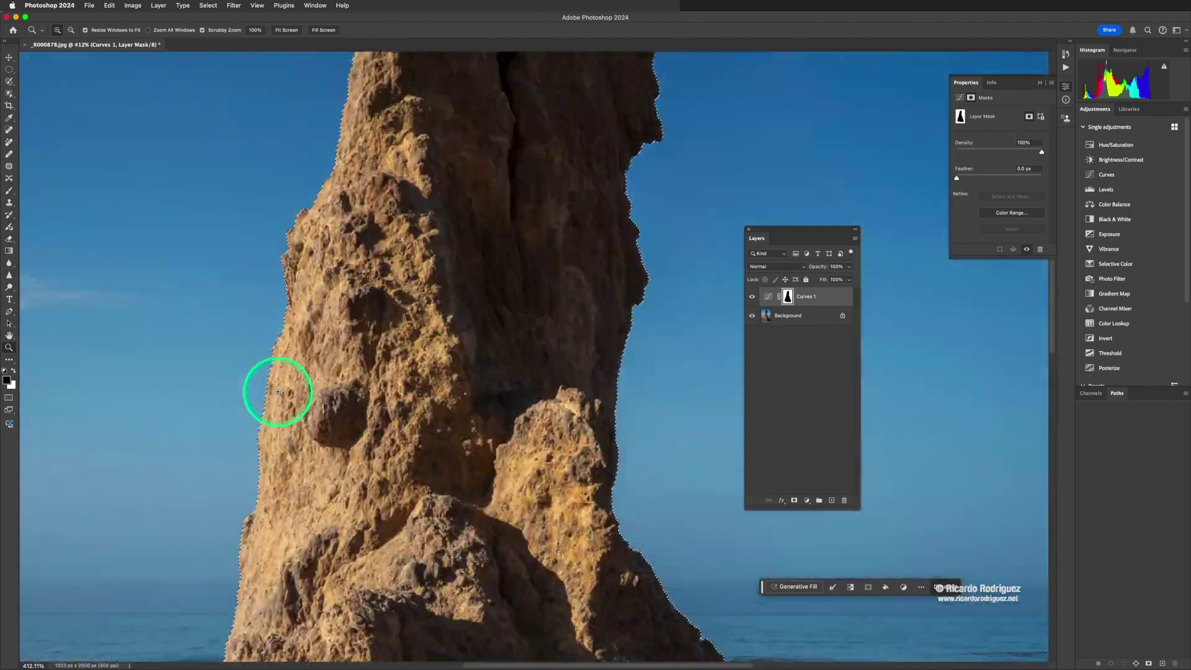
pyautogui.scroll(10, 278, 392)
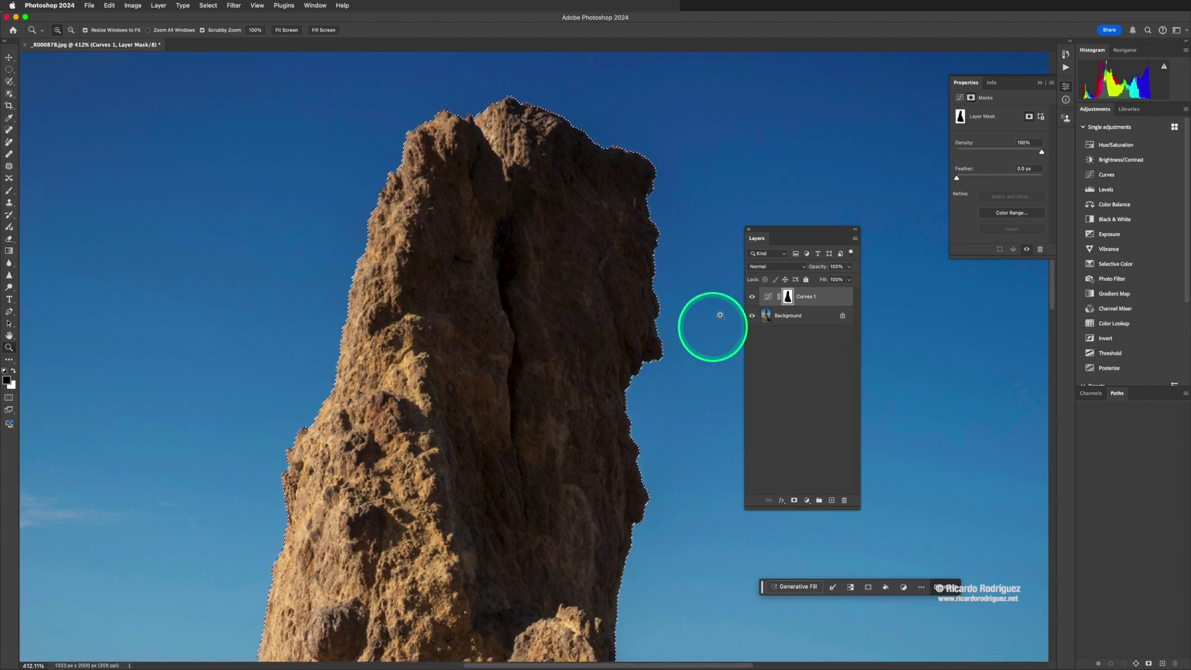
pyautogui.press('super+0')
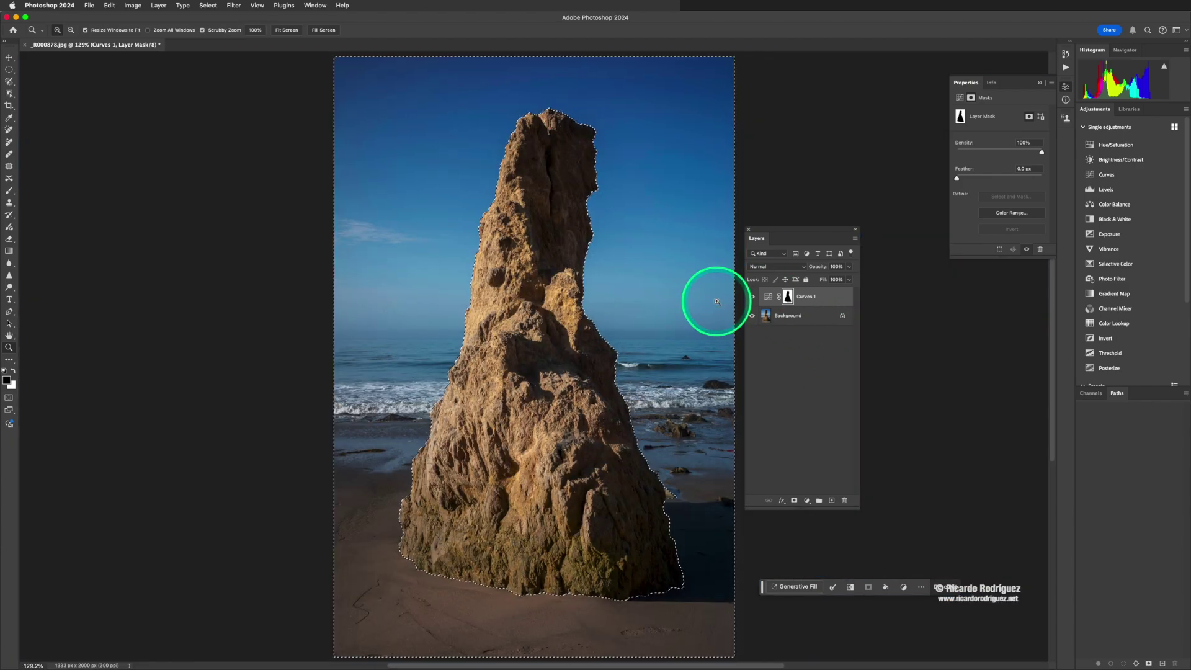
# Deselect and close the rock photo, discarding its changes
pyautogui.press('super+d')
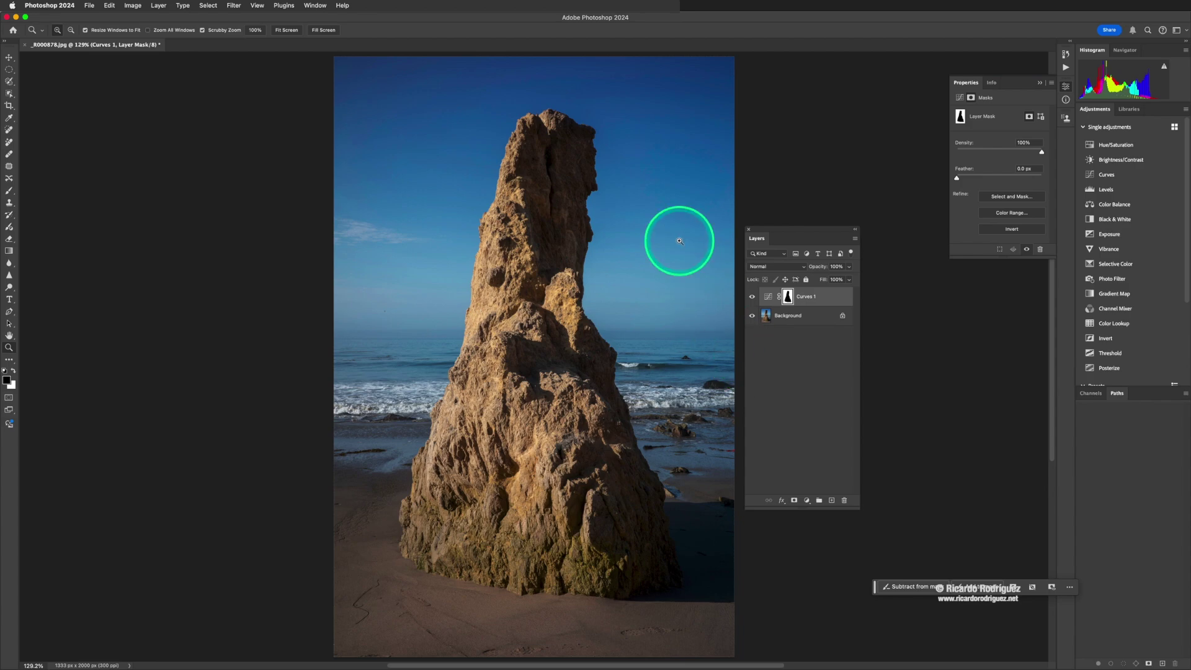
pyautogui.press('super+w')
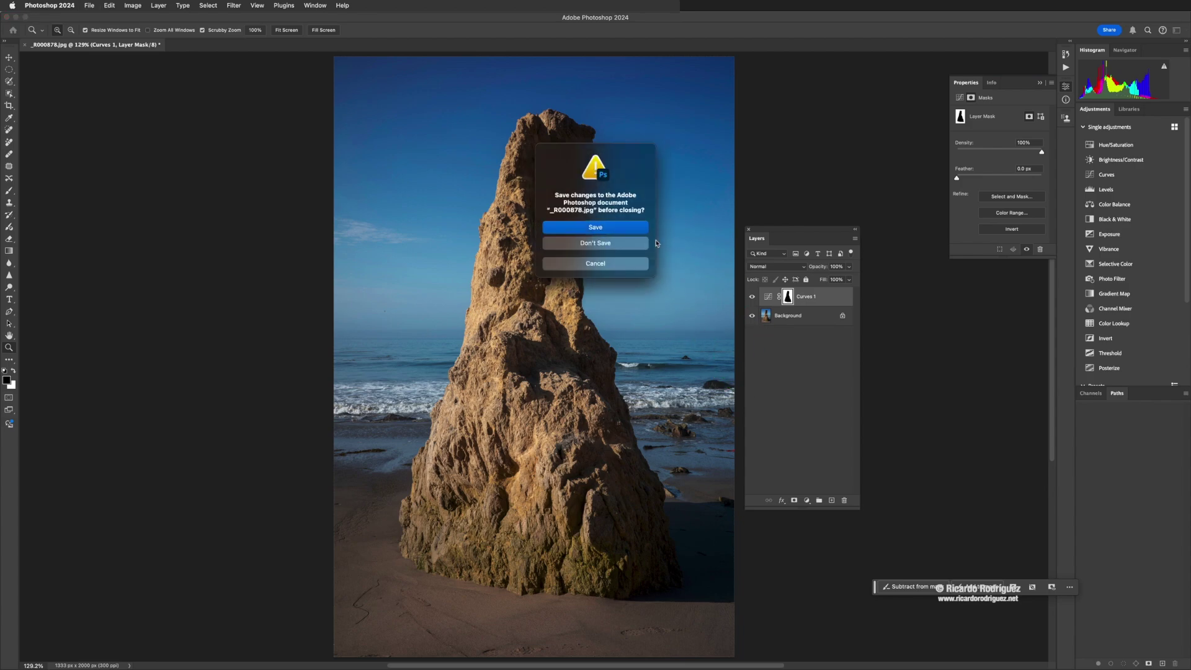
pyautogui.click(594, 251)
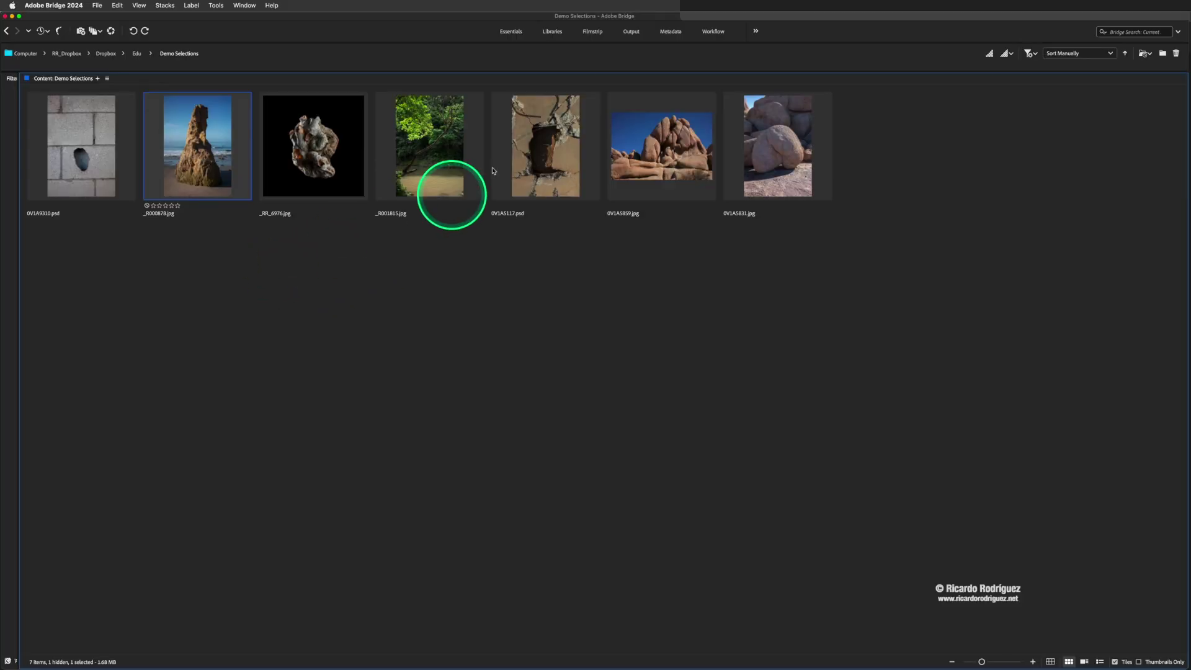
# Open _R000878.jpg from Bridge, zoom in on the rock and surf, and pick the Remove tool
pyautogui.click(218, 155)
pyautogui.doubleClick(218, 155)
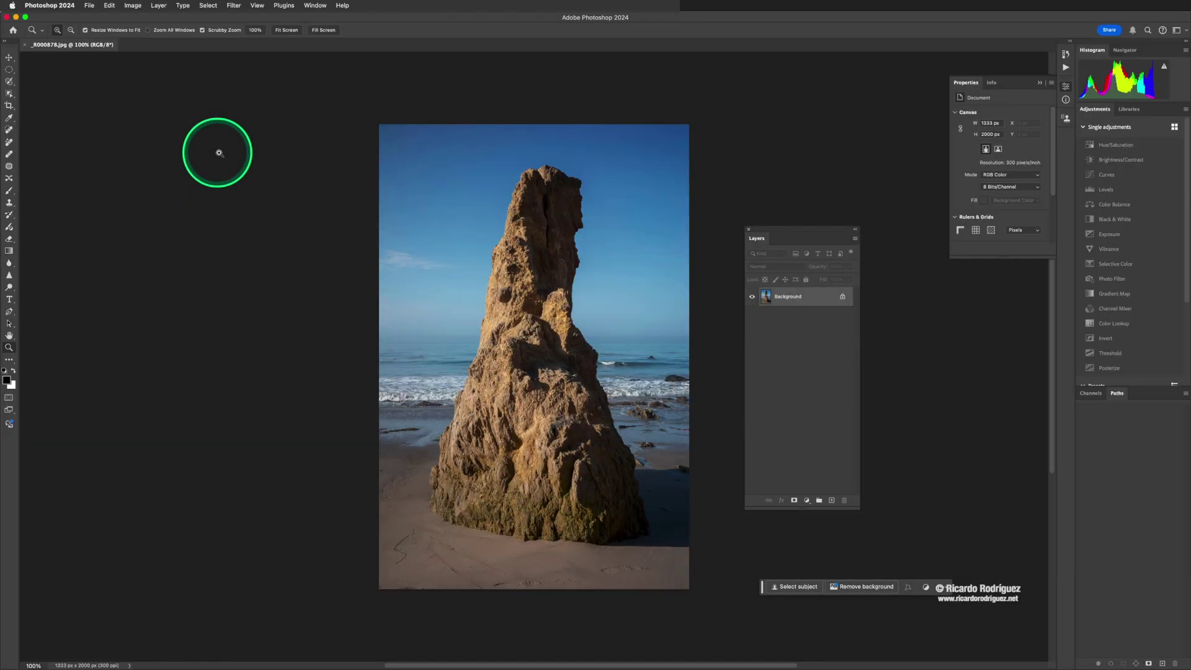
pyautogui.moveTo(662, 380); pyautogui.dragTo(423, 278)
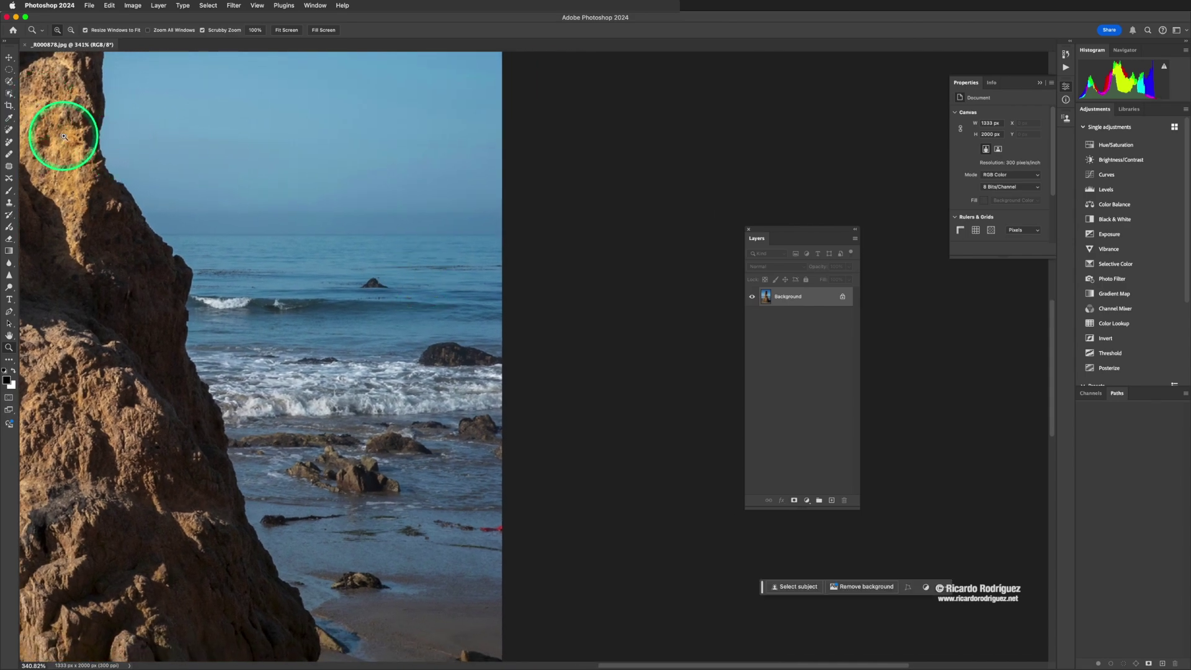
pyautogui.press('j')
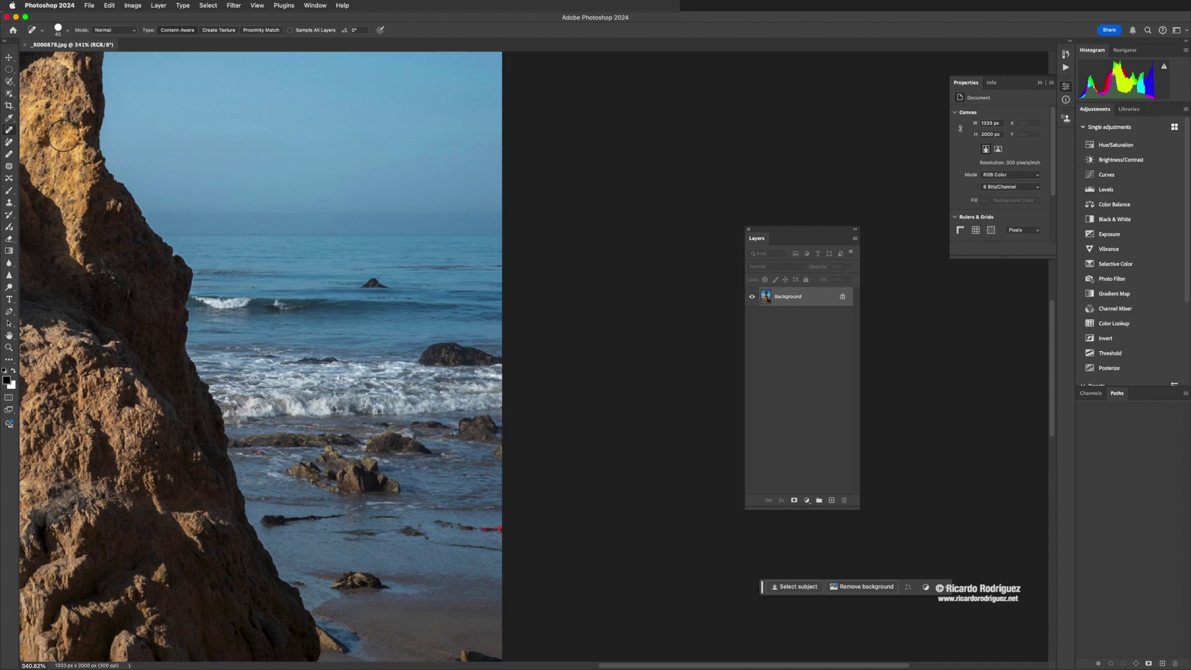
pyautogui.click(9, 144)
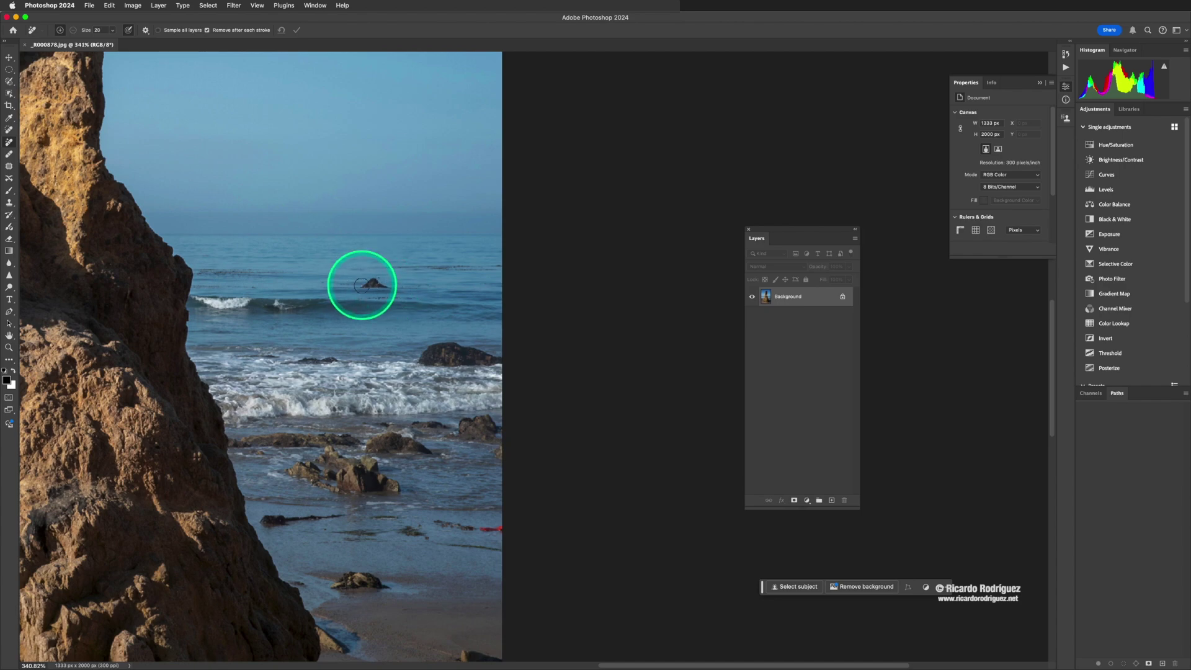
# Paint out the small sea rock and a distracting patch in the sea
pyautogui.moveTo(362, 285); pyautogui.dragTo(375, 282)
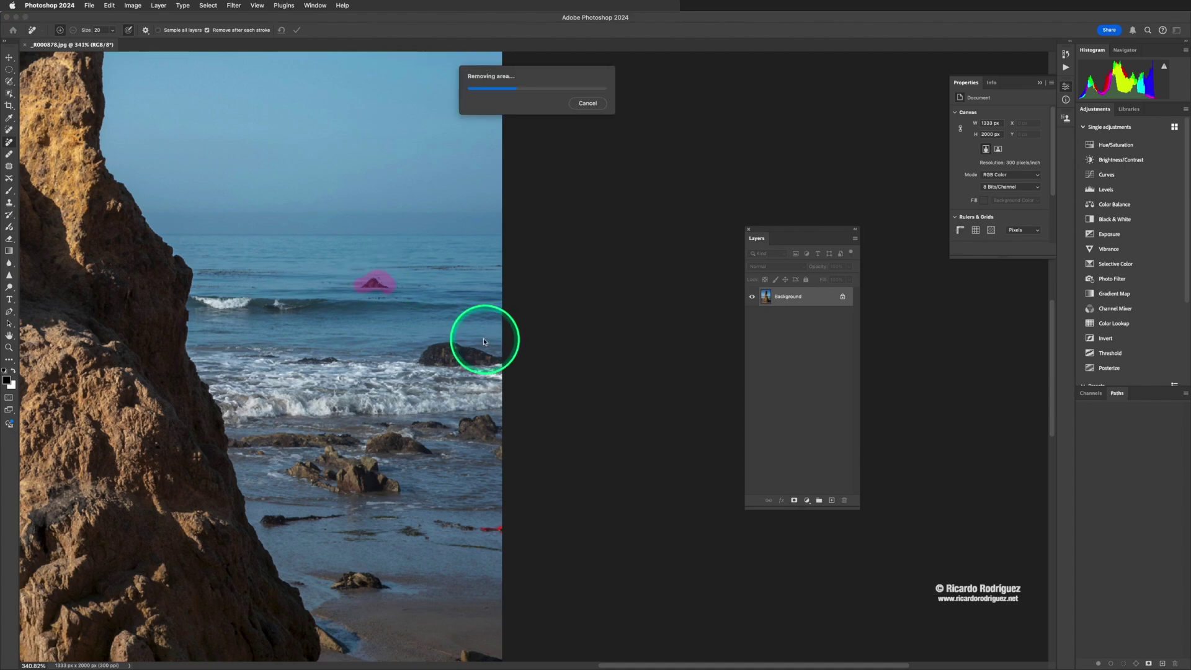
pyautogui.hscroll(-10, 497, 316)
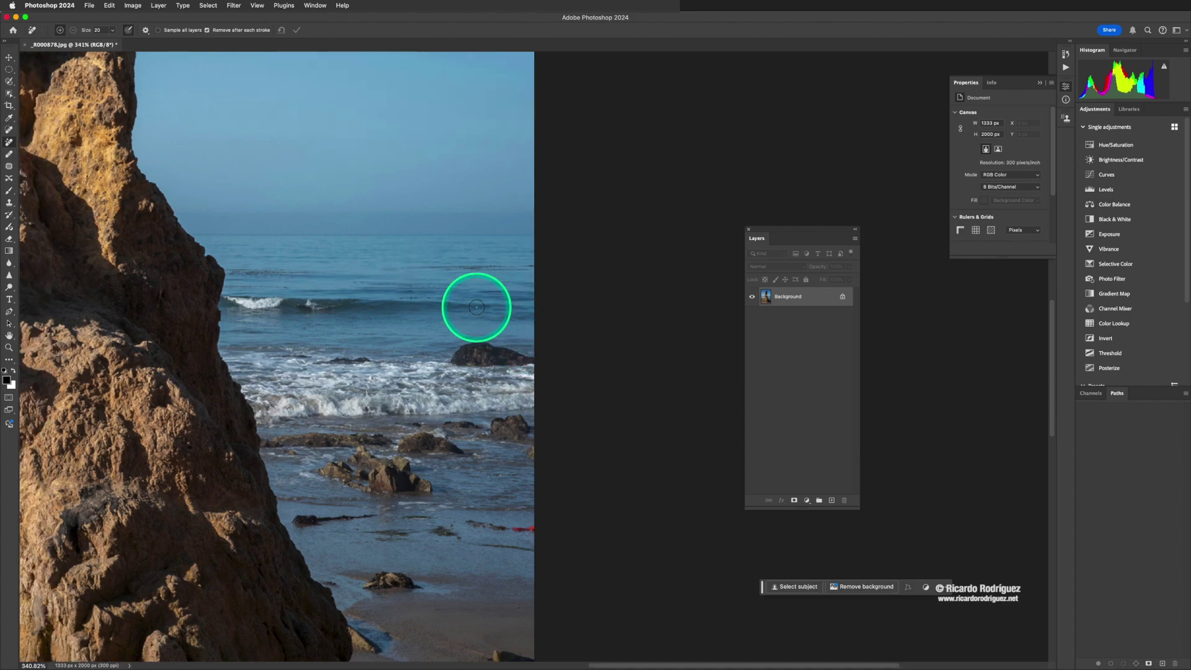
pyautogui.hscroll(-8, 475, 307)
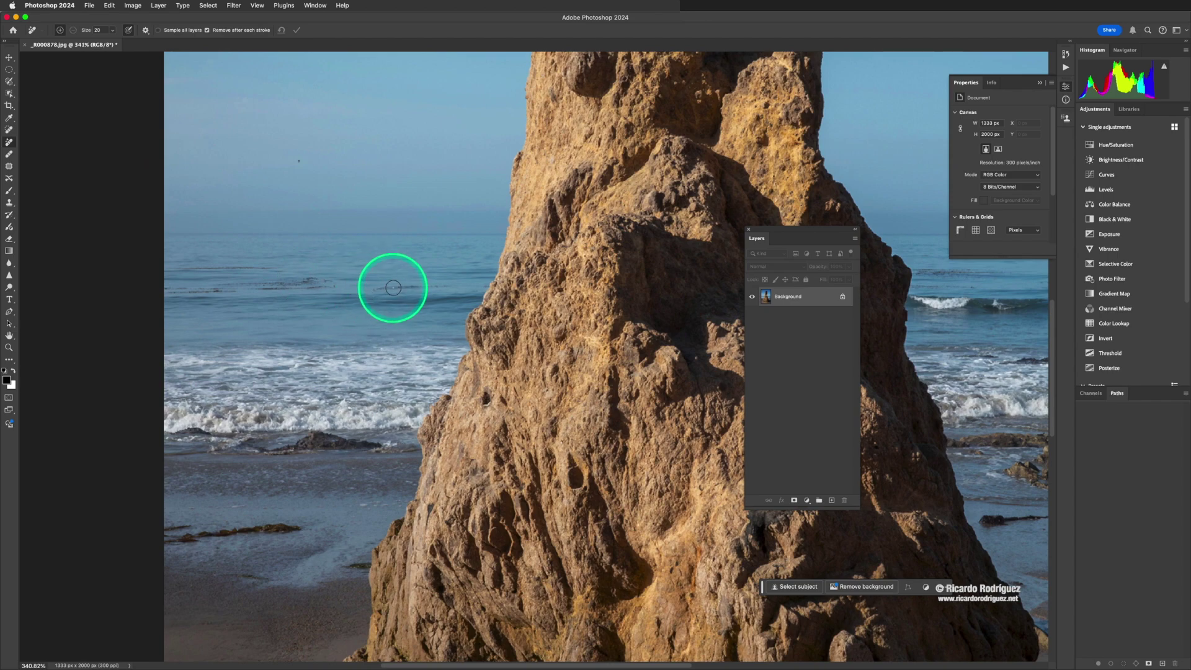
pyautogui.moveTo(375, 287); pyautogui.dragTo(443, 287)
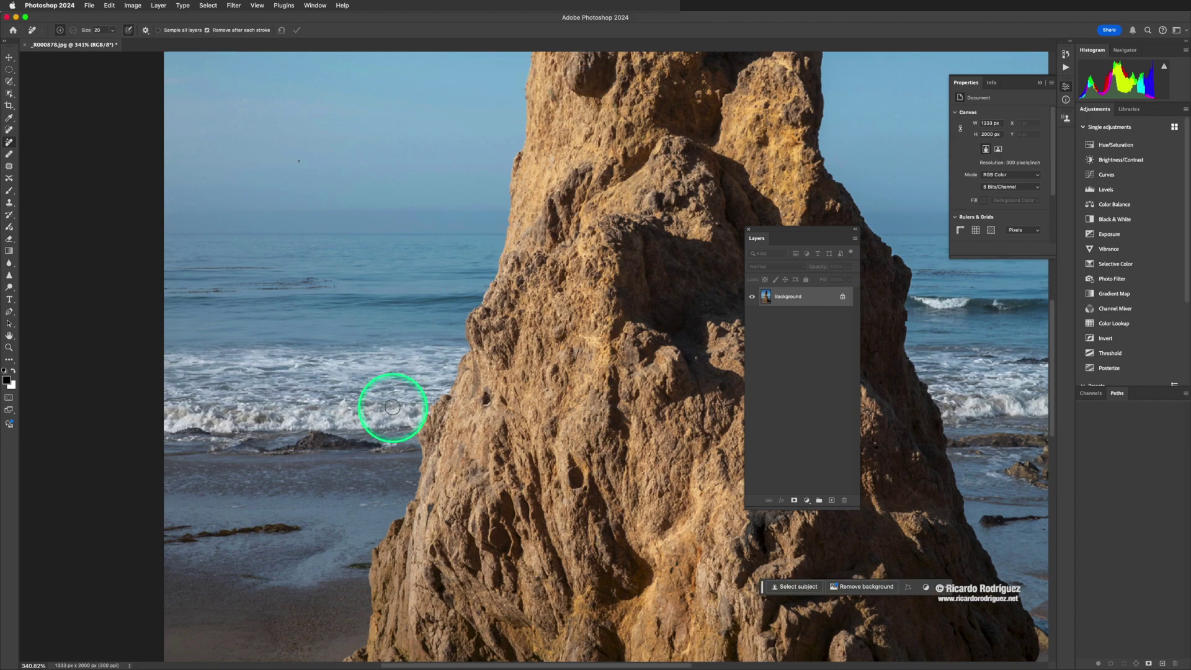
# Erase the dark seaweed on the beach and the clump beside the sea-stack
pyautogui.scroll(-5, 313, 497)
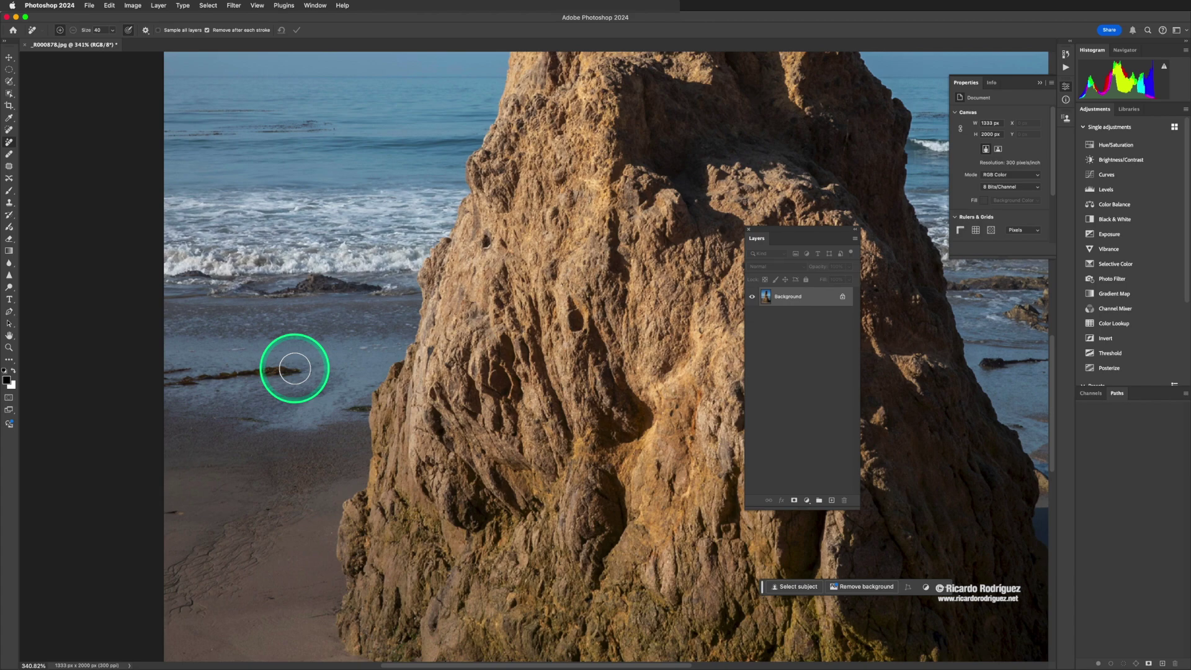
pyautogui.moveTo(296, 369); pyautogui.dragTo(172, 372)
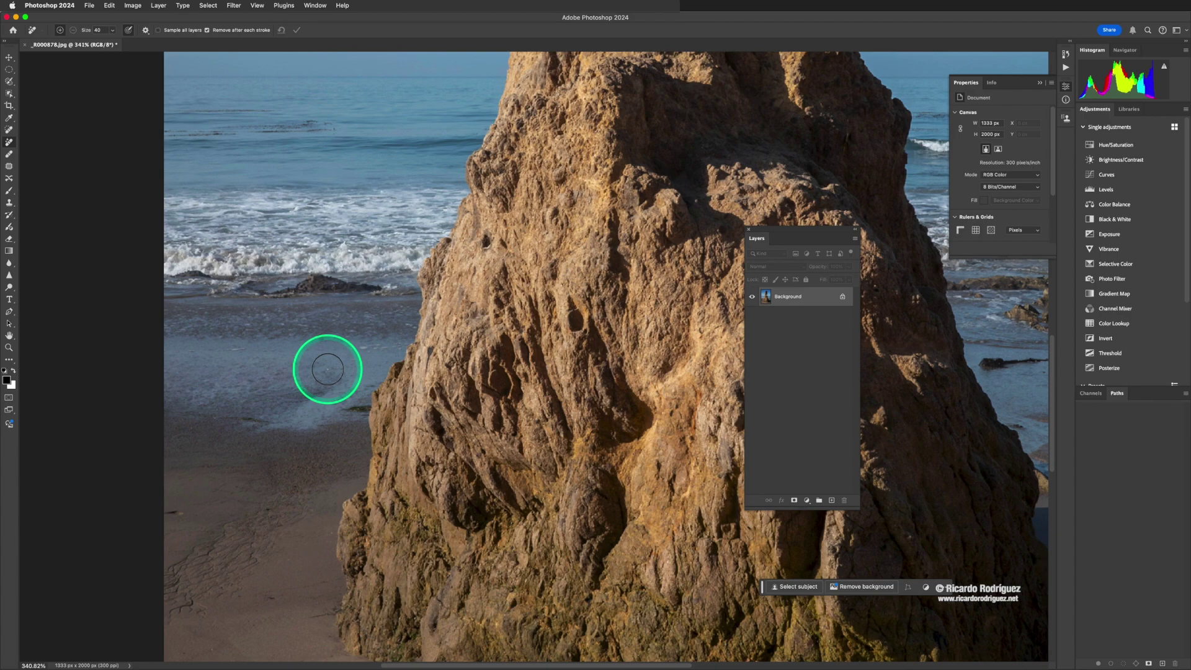
pyautogui.hscroll(15, 325, 366)
pyautogui.scroll(5, 324, 366)
pyautogui.hscroll(5, 326, 370)
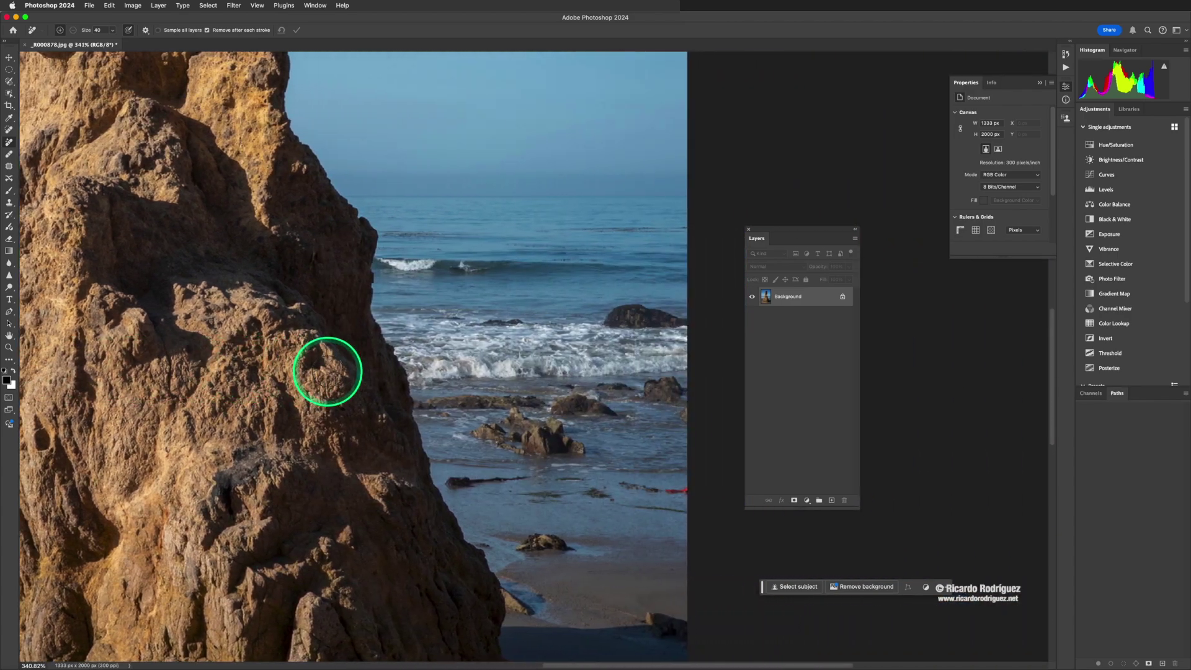
pyautogui.scroll(-5, 377, 386)
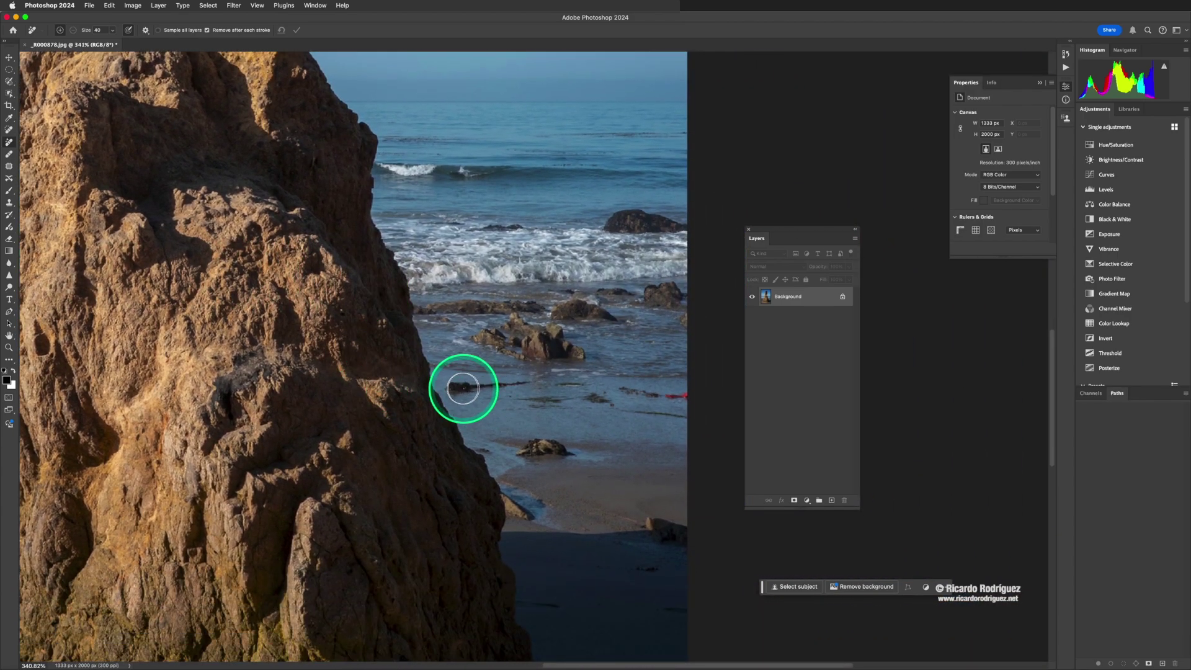
pyautogui.moveTo(457, 385); pyautogui.dragTo(529, 387)
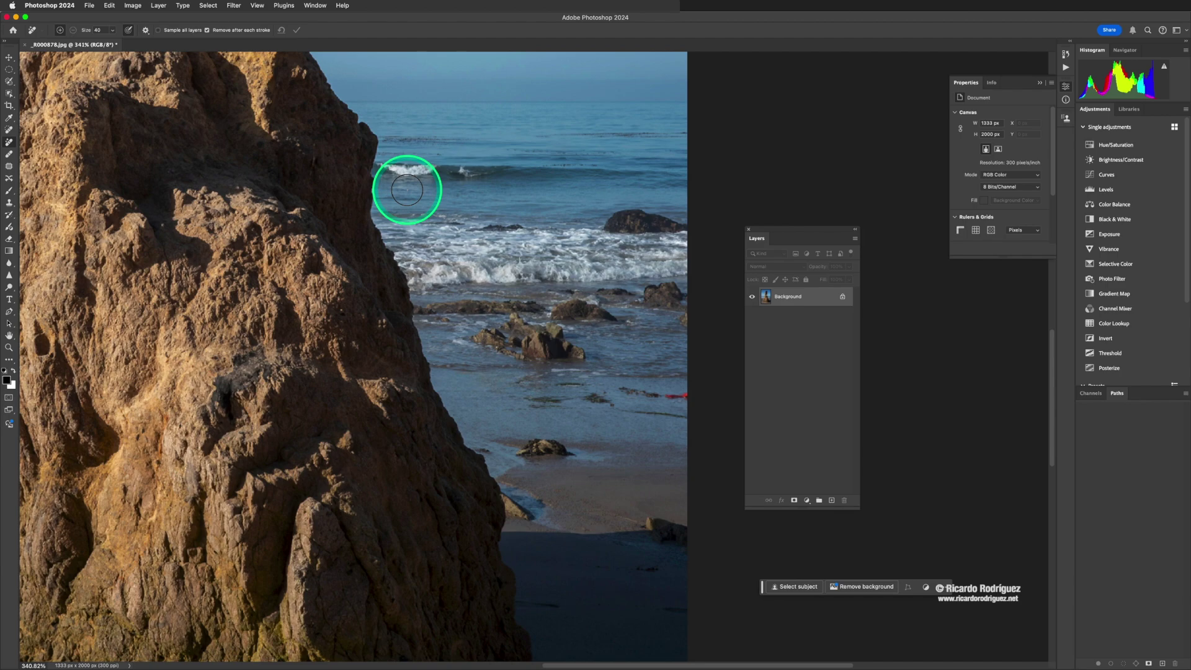
# Give the selection brush 0% hardness, then fit the photo on screen and close it
pyautogui.press('b')
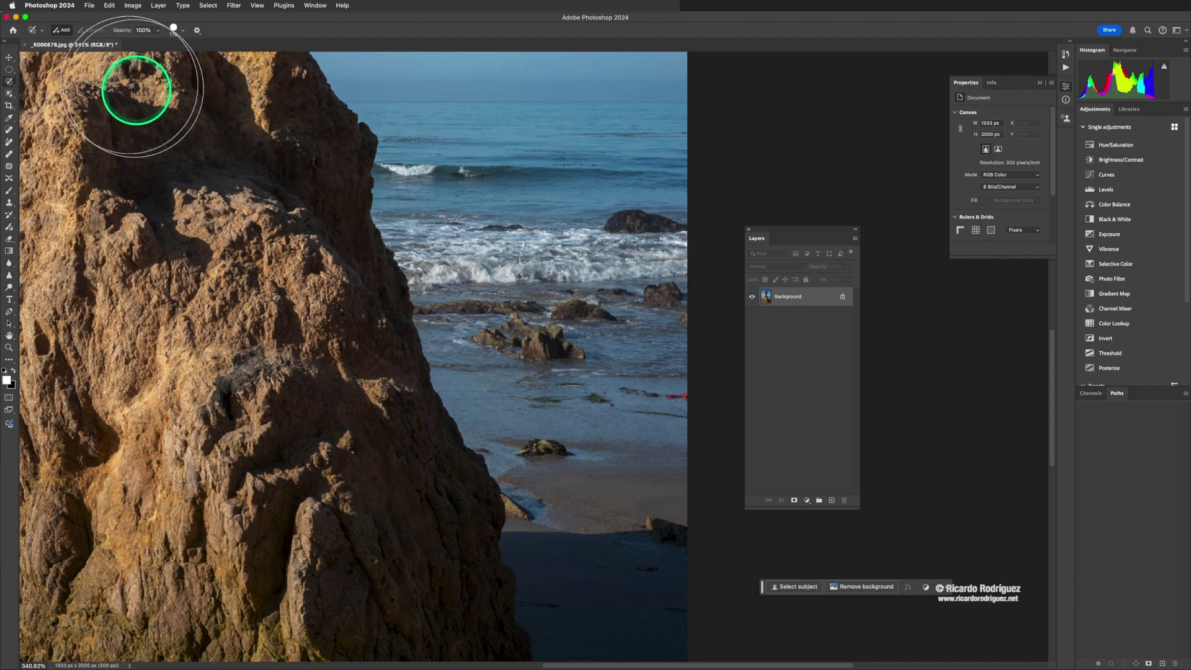
pyautogui.click(158, 29)
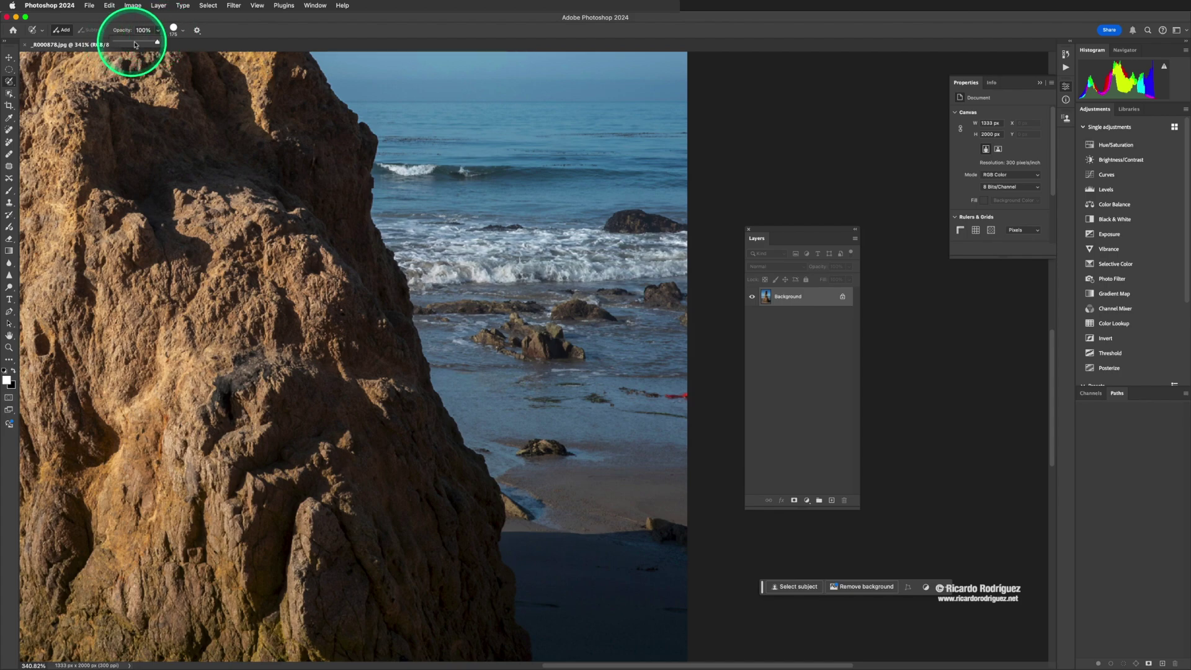
pyautogui.click(185, 33)
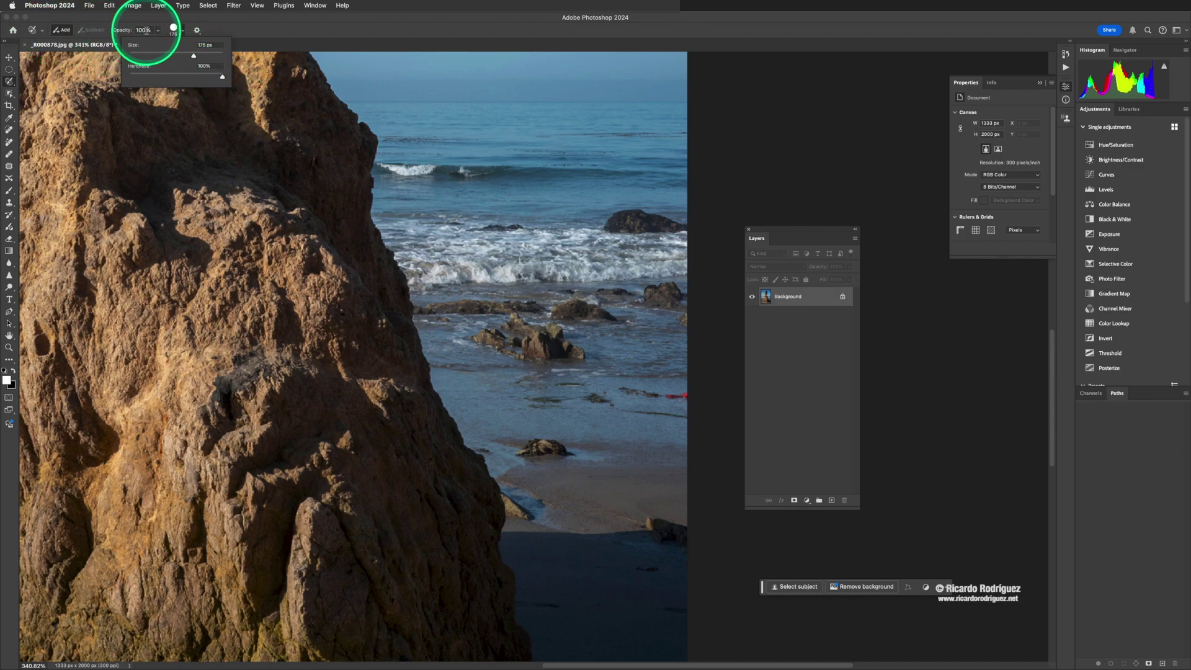
pyautogui.click(235, 31)
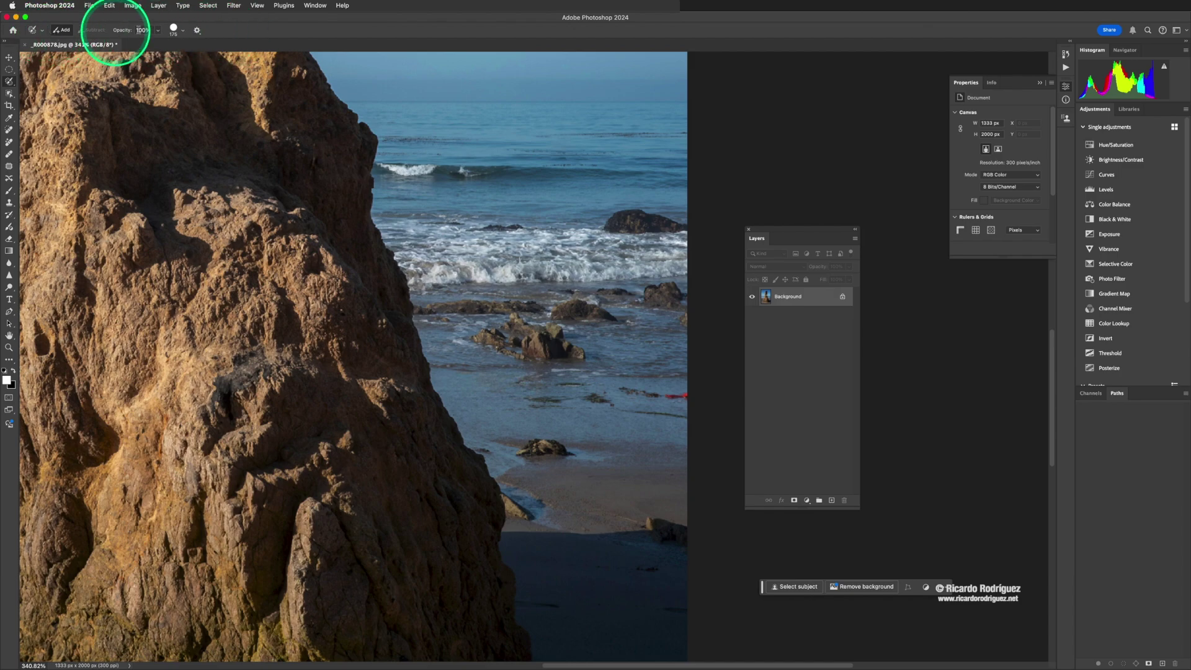
pyautogui.click(183, 32)
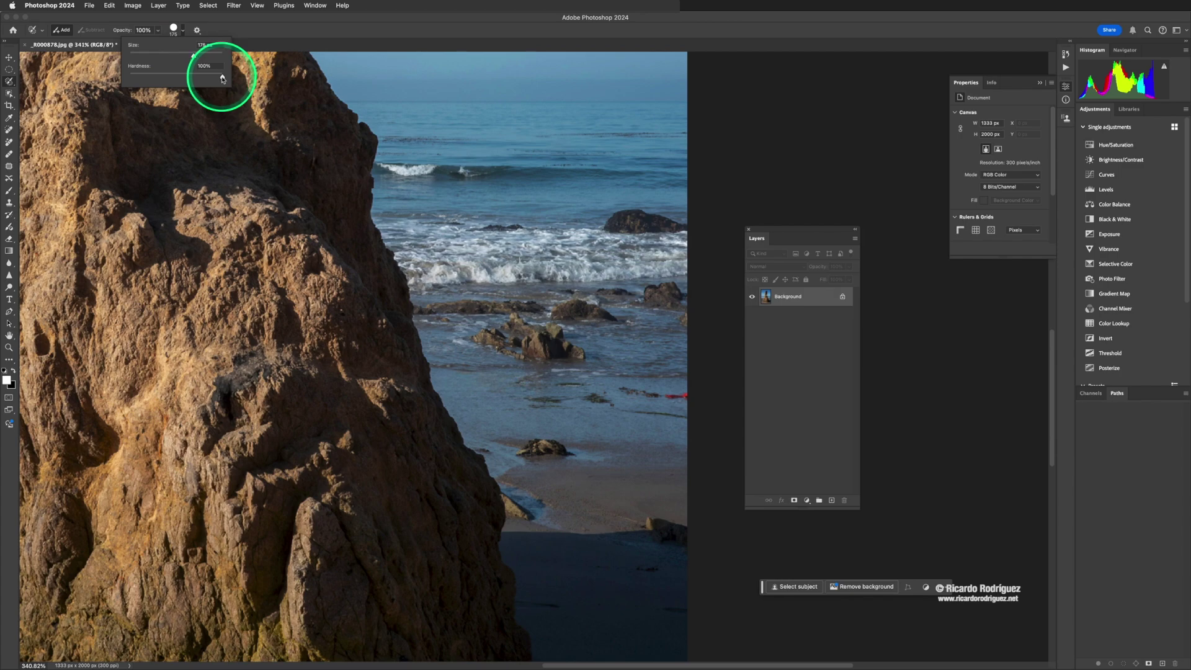
pyautogui.moveTo(222, 78)
pyautogui.mouseDown()
pyautogui.moveTo(126, 77)
pyautogui.moveTo(213, 95)
pyautogui.moveTo(218, 79)
pyautogui.moveTo(133, 79)
pyautogui.moveTo(226, 78)
pyautogui.moveTo(227, 89)
pyautogui.mouseUp()
pyautogui.press('super+0')
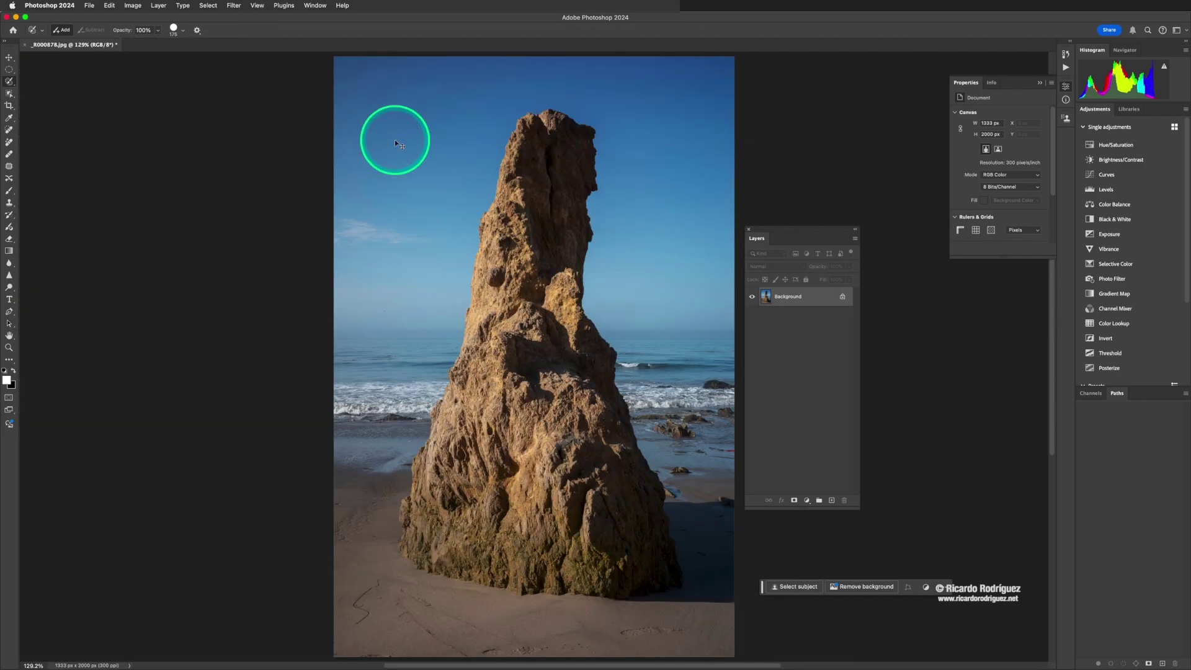
pyautogui.press('super+w')
# Discard the rock photo's edits, then open _RR_6976.jpg from Bridge
pyautogui.click(611, 248)
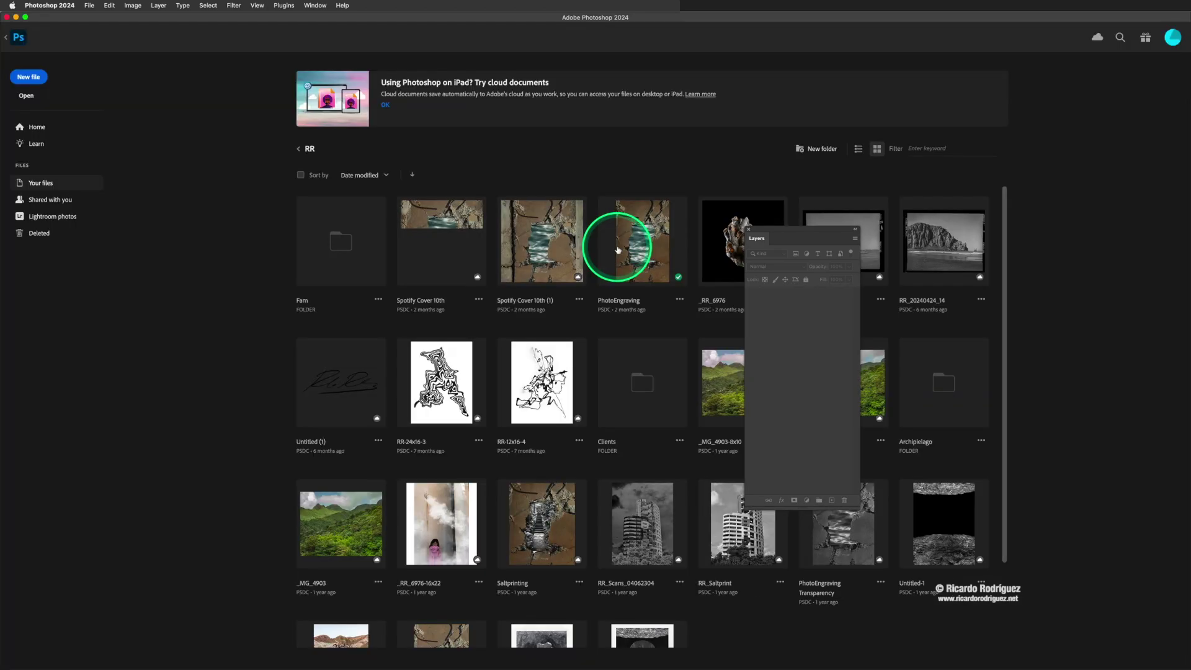
pyautogui.press('super+Tab')
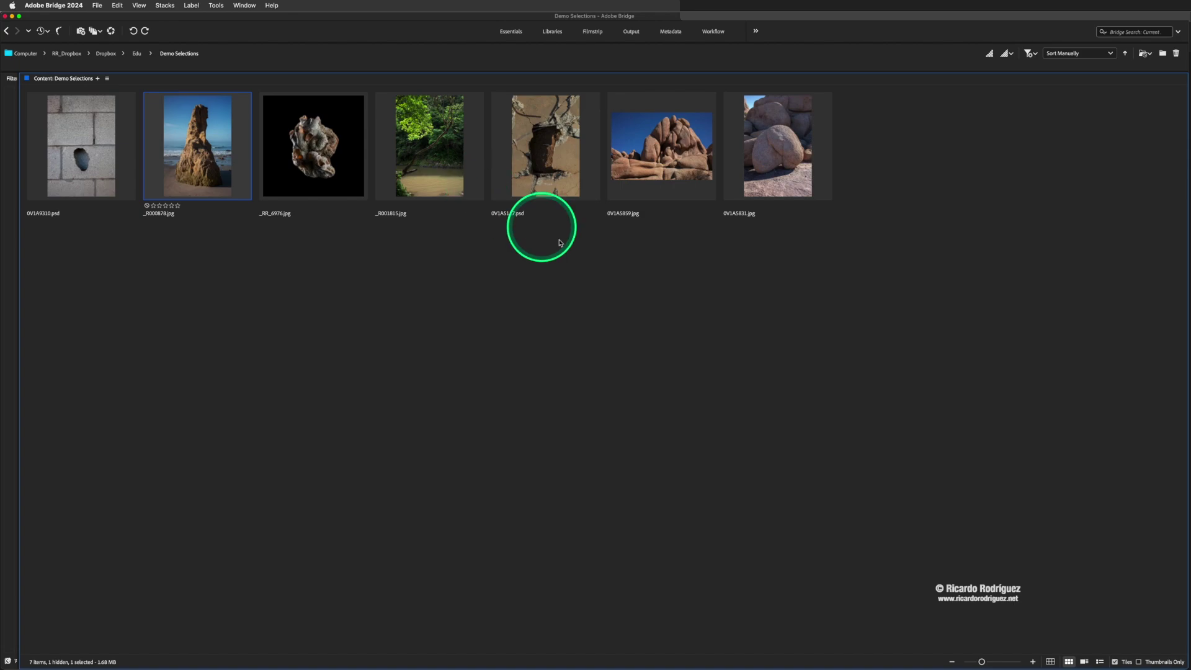
pyautogui.doubleClick(327, 169)
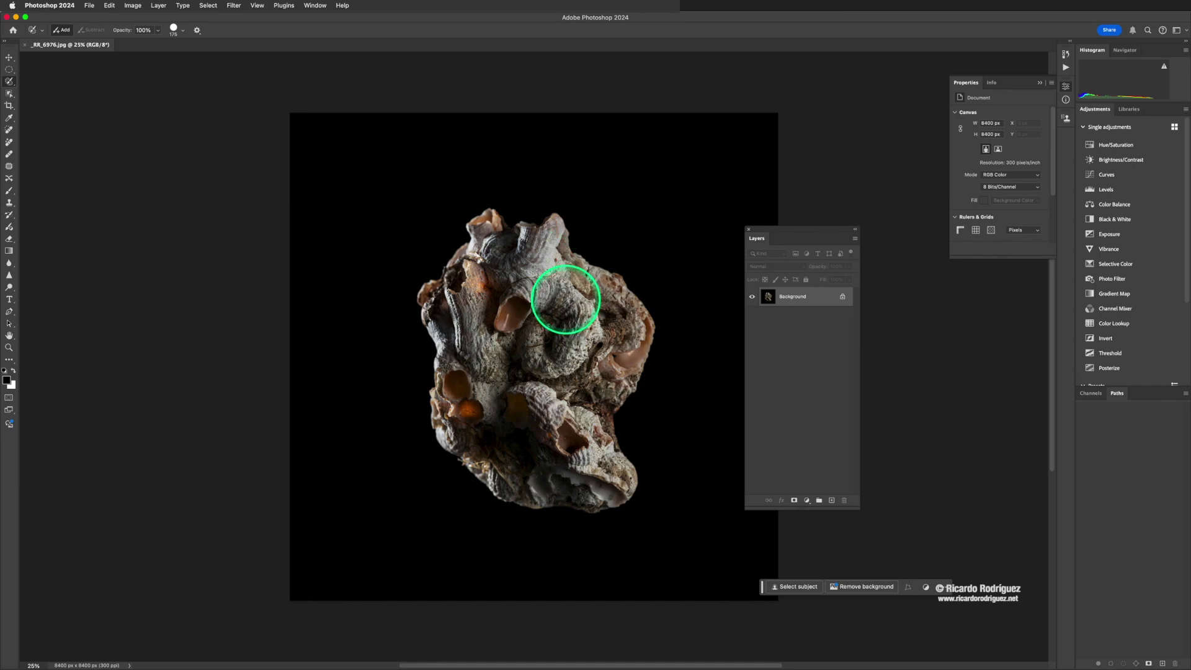
# Select the shell with Object Selection, copy it to a new layer and fill Background white
pyautogui.hotkey('shift', 'w')
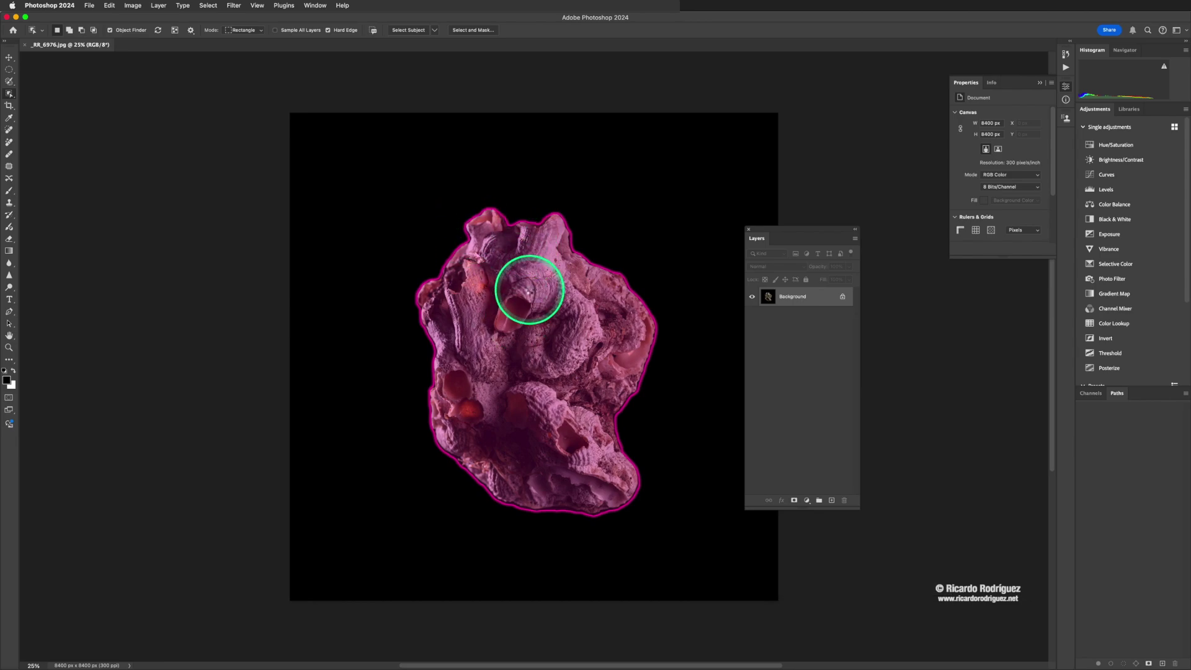
pyautogui.click(530, 293)
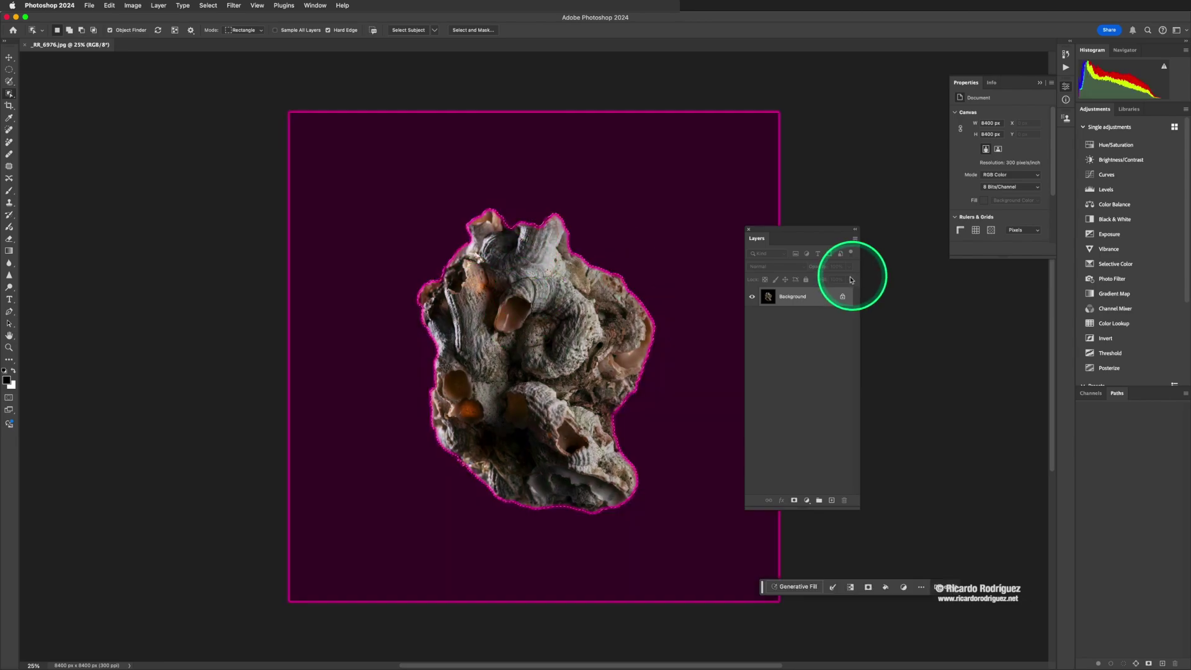
pyautogui.press('v')
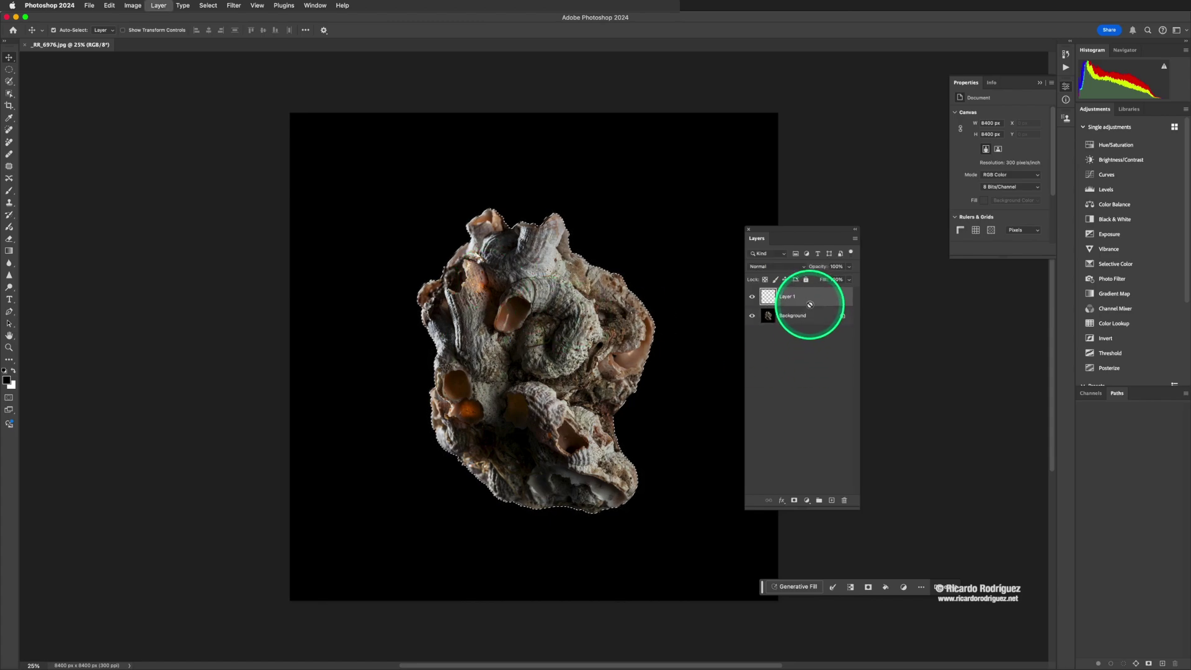
pyautogui.hotkey('ctrl', 'j')
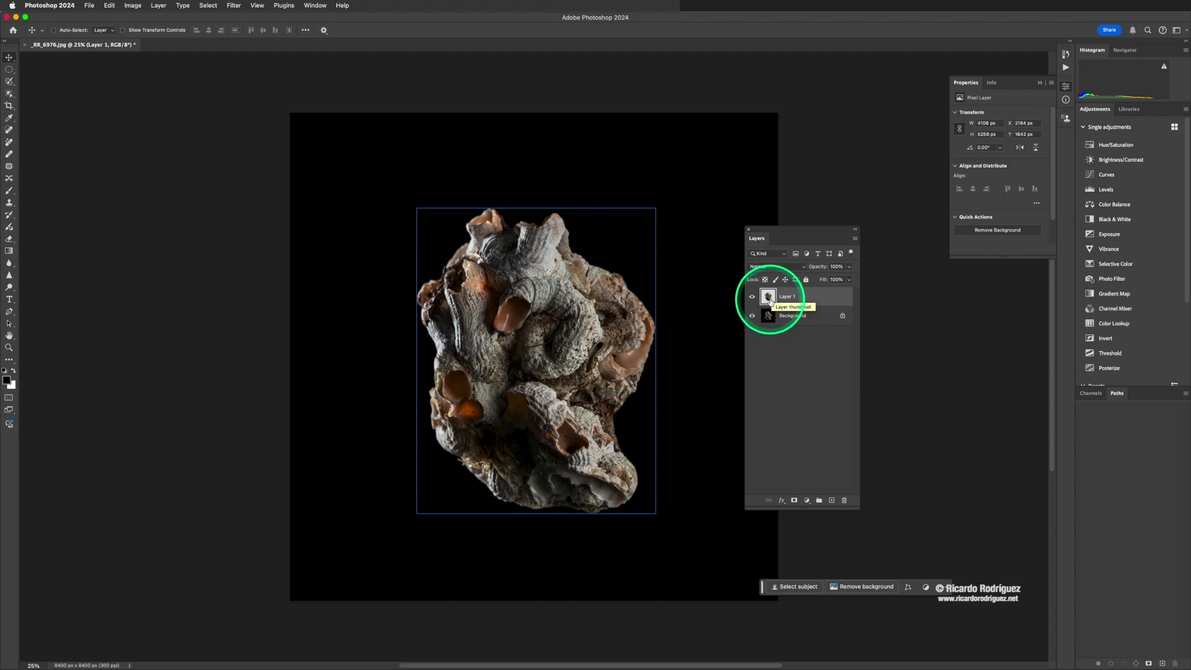
pyautogui.click(772, 317)
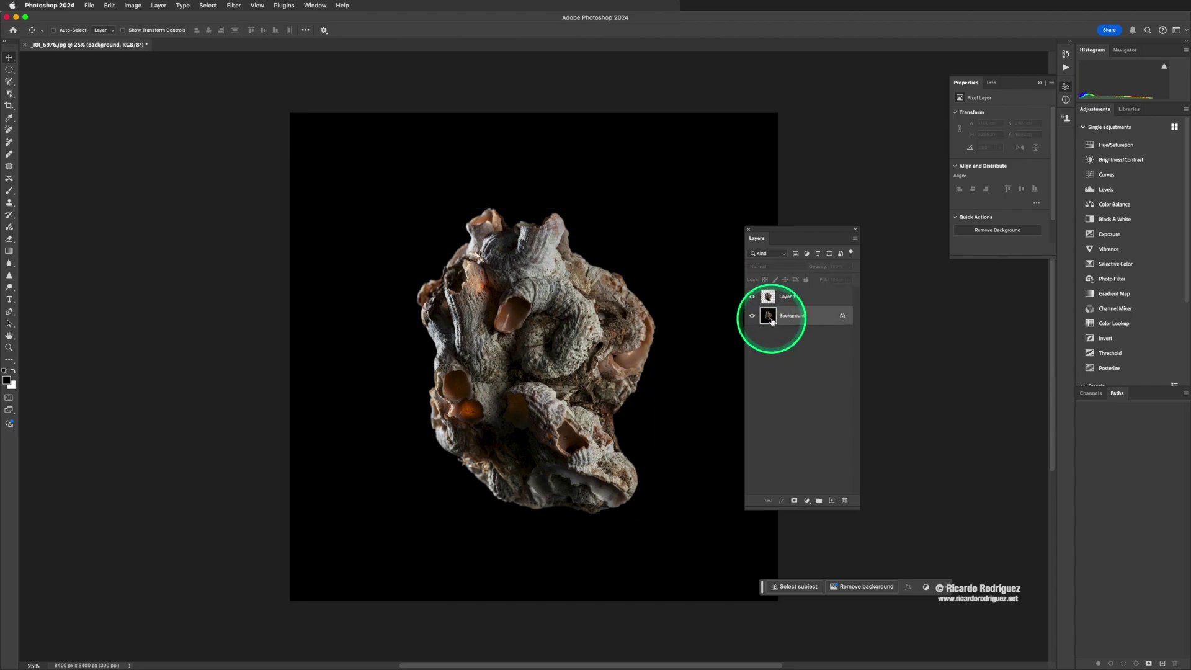
pyautogui.press('super+BackSpace')
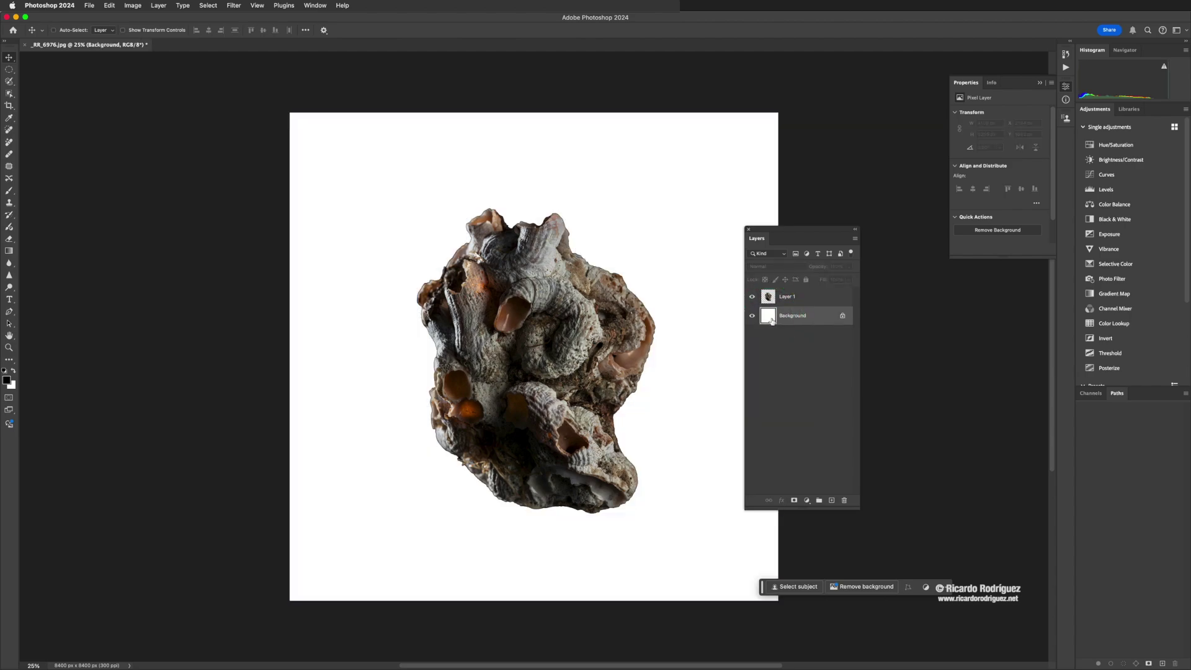
# Zoom in to inspect the shell's upper edge, then revert in History to the original selection
pyautogui.press('z')
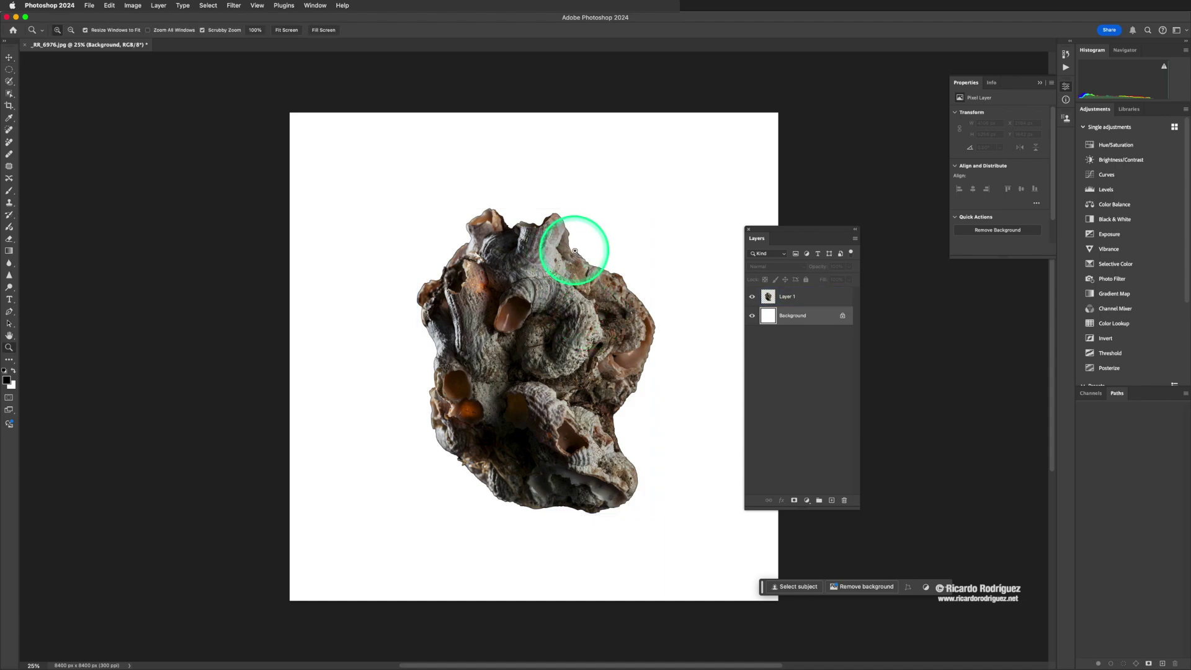
pyautogui.moveTo(571, 247); pyautogui.dragTo(621, 302)
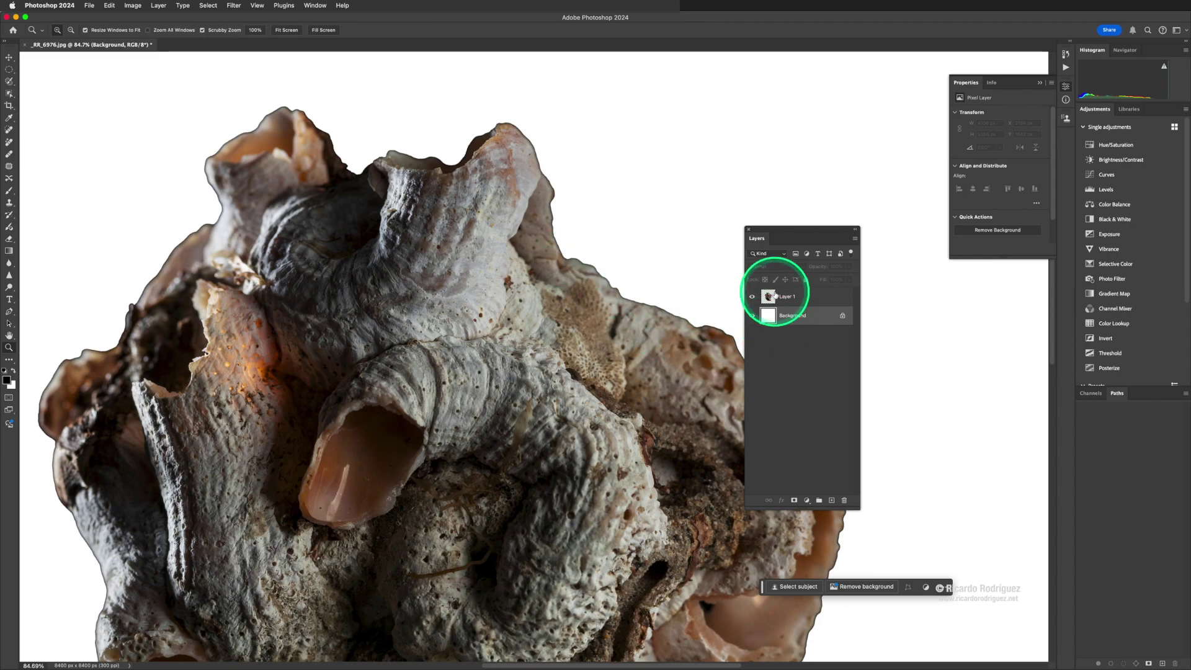
pyautogui.keyDown('alt'); pyautogui.click(681, 285); pyautogui.keyUp('alt')
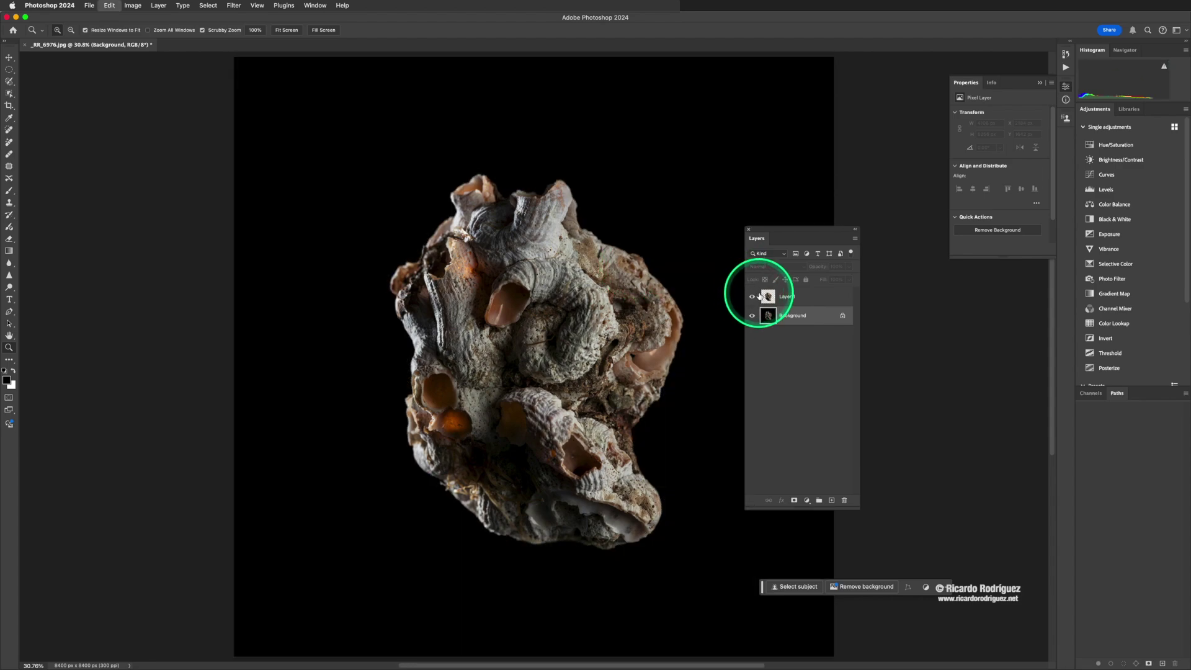
pyautogui.keyDown('super'); pyautogui.click(758, 294); pyautogui.keyUp('super')
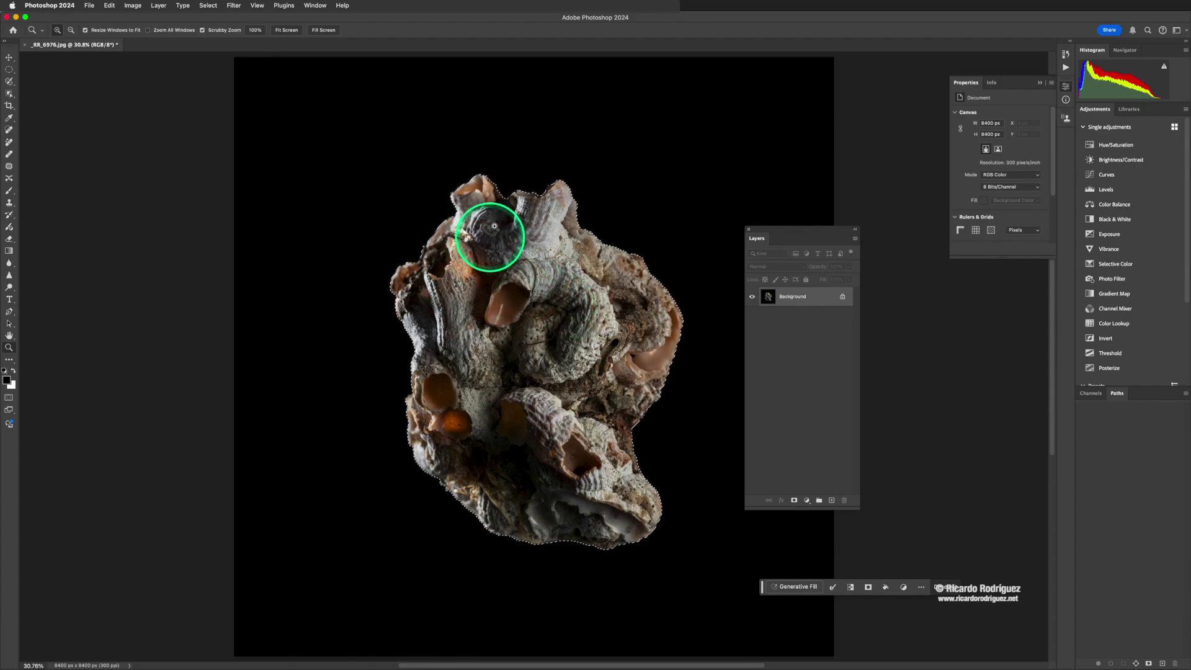
# Contract the shell selection by 10 pixels with Select > Modify > Contract
pyautogui.click(199, 9)
pyautogui.moveTo(240, 142)
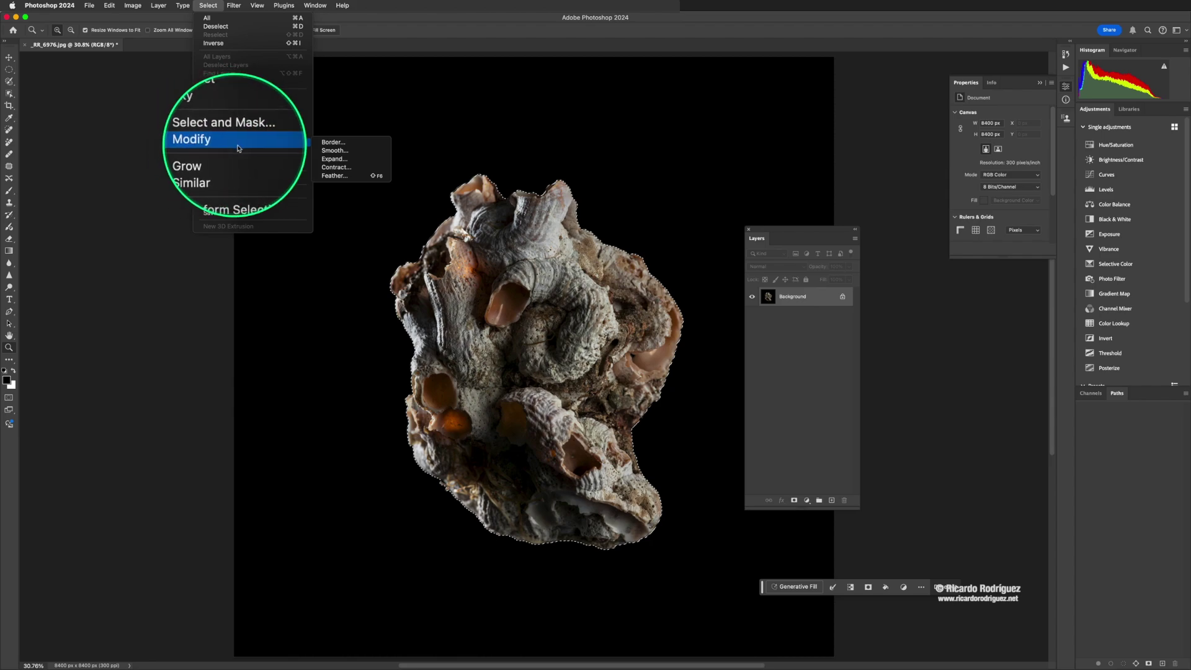
pyautogui.click(344, 170)
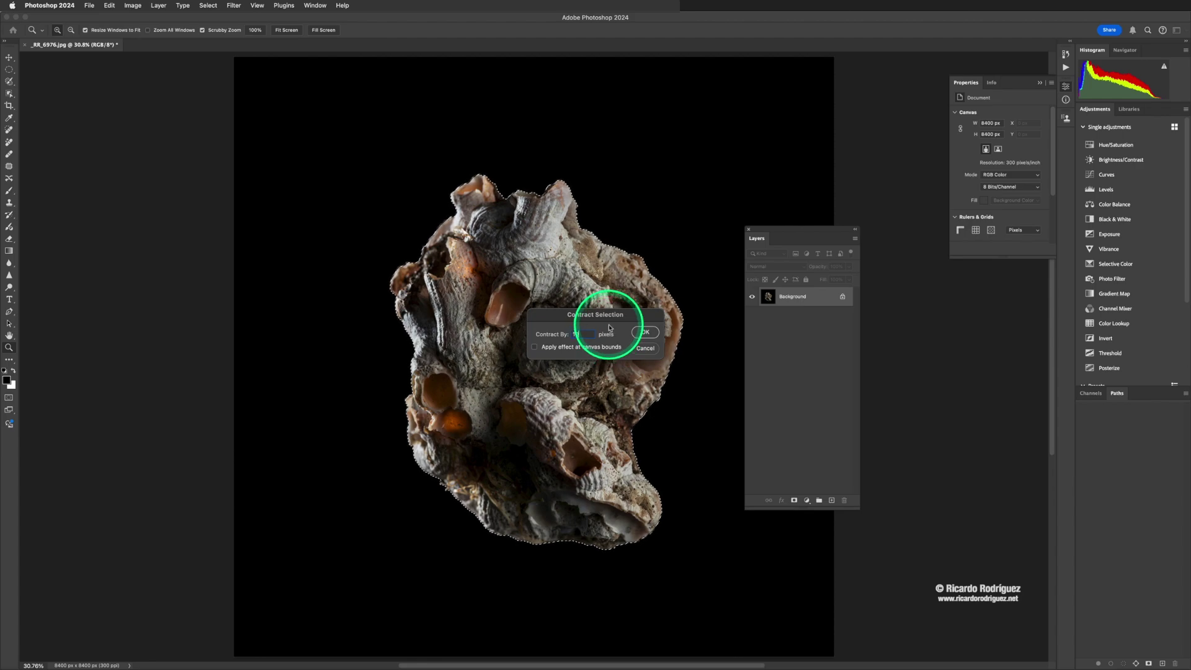
pyautogui.write('10')
pyautogui.click(650, 336)
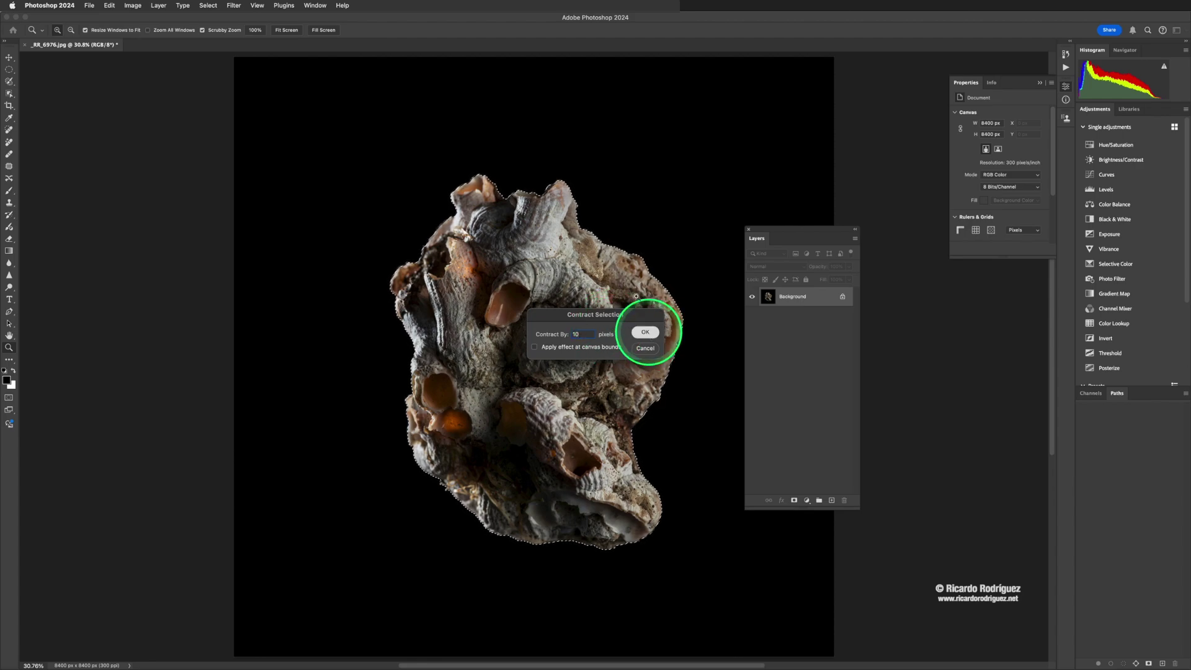
# Zoom to 200% on the upper-right shell edge to check it, then fit on screen
pyautogui.click(621, 254)
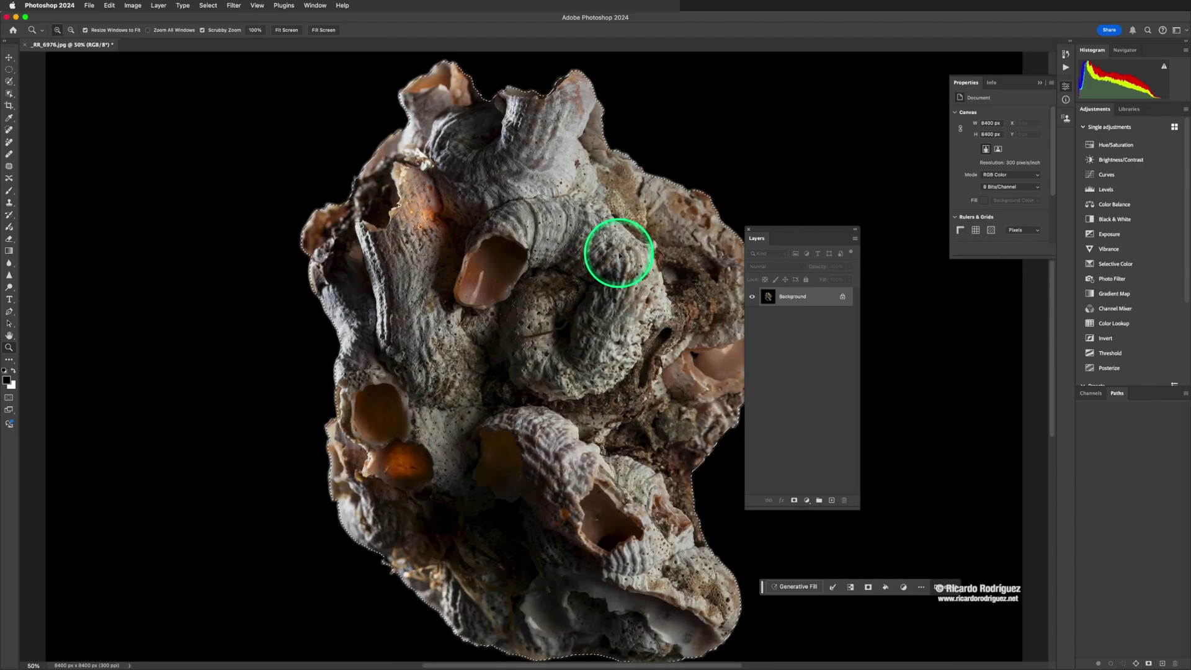
pyautogui.click(659, 176)
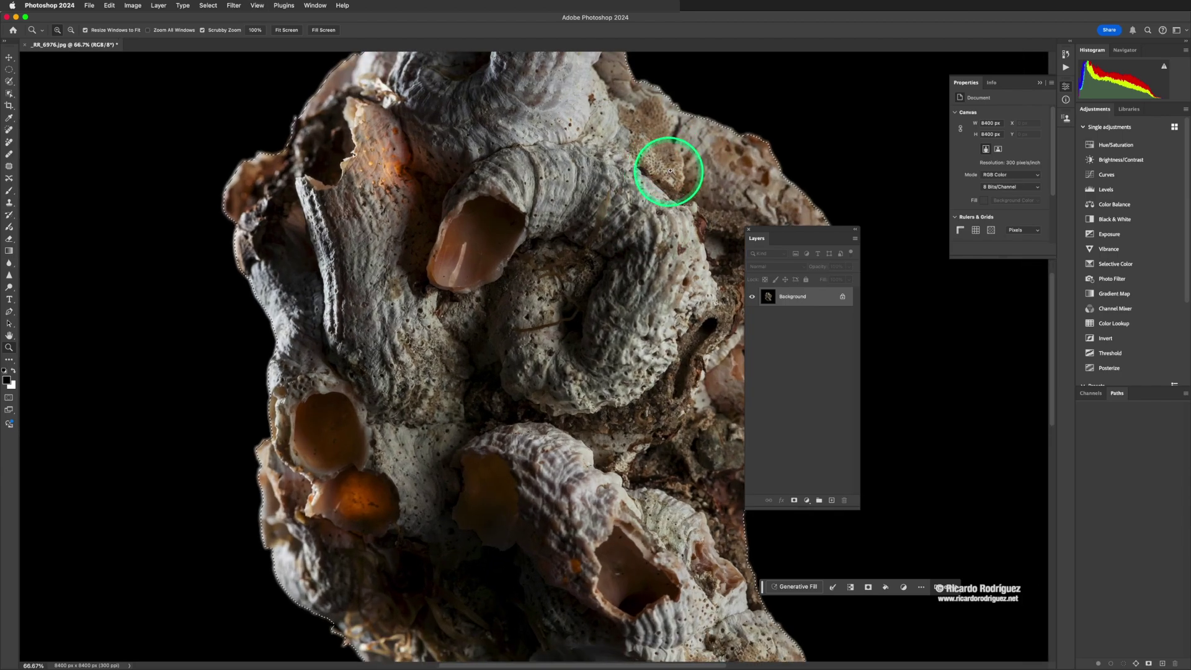
pyautogui.scroll(3, 667, 172)
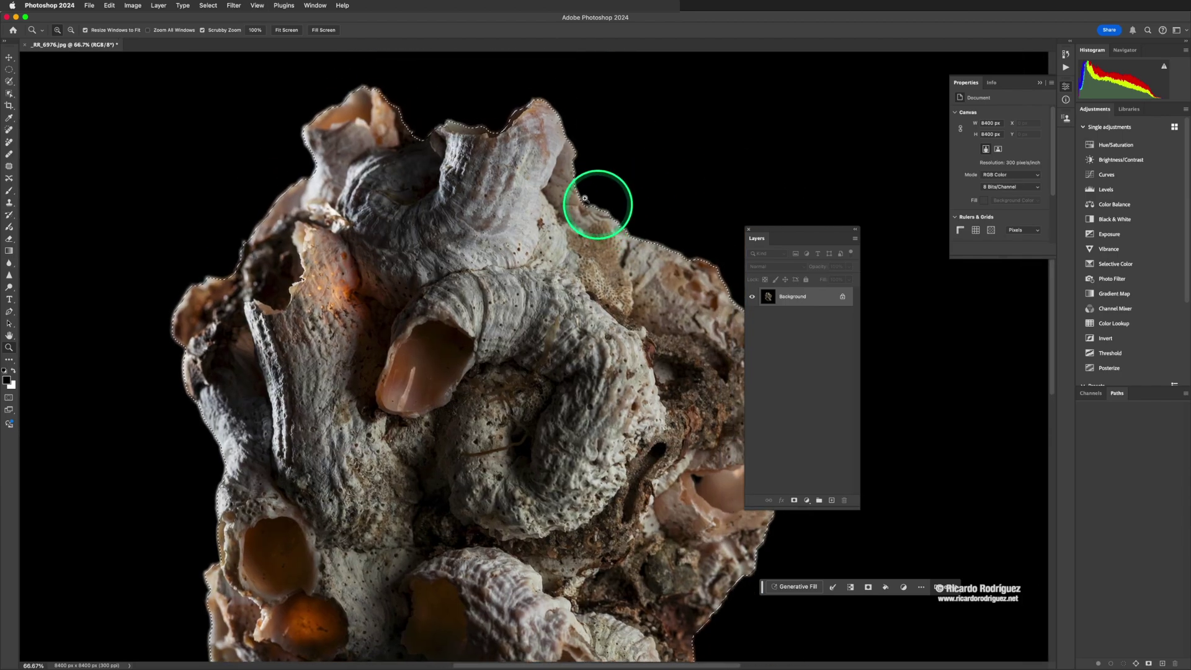
pyautogui.click(597, 207)
pyautogui.click(608, 212)
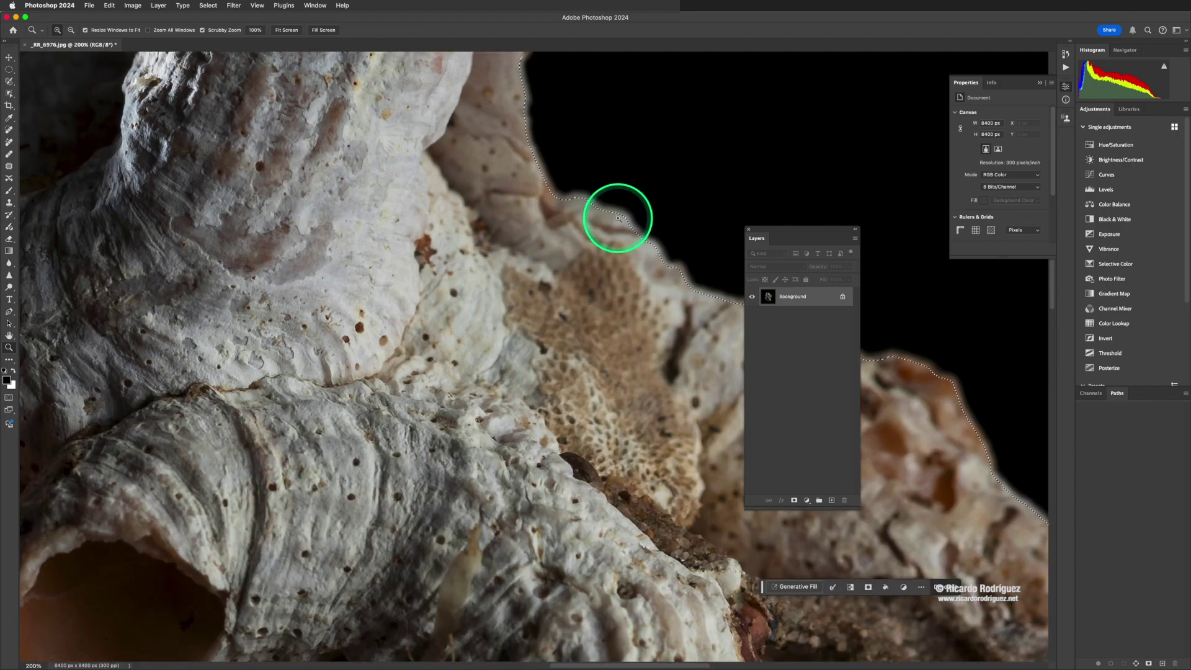
pyautogui.press('super+0')
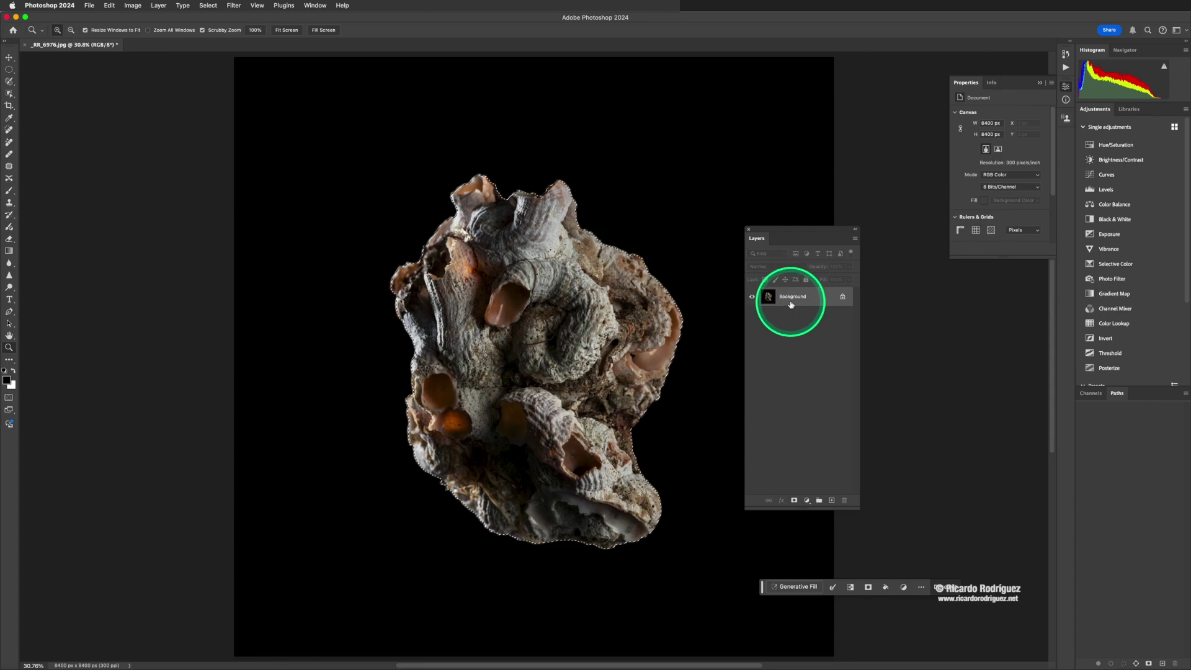
# Copy the shell to its own layer and fill the Background layer with white
pyautogui.press('super+j')
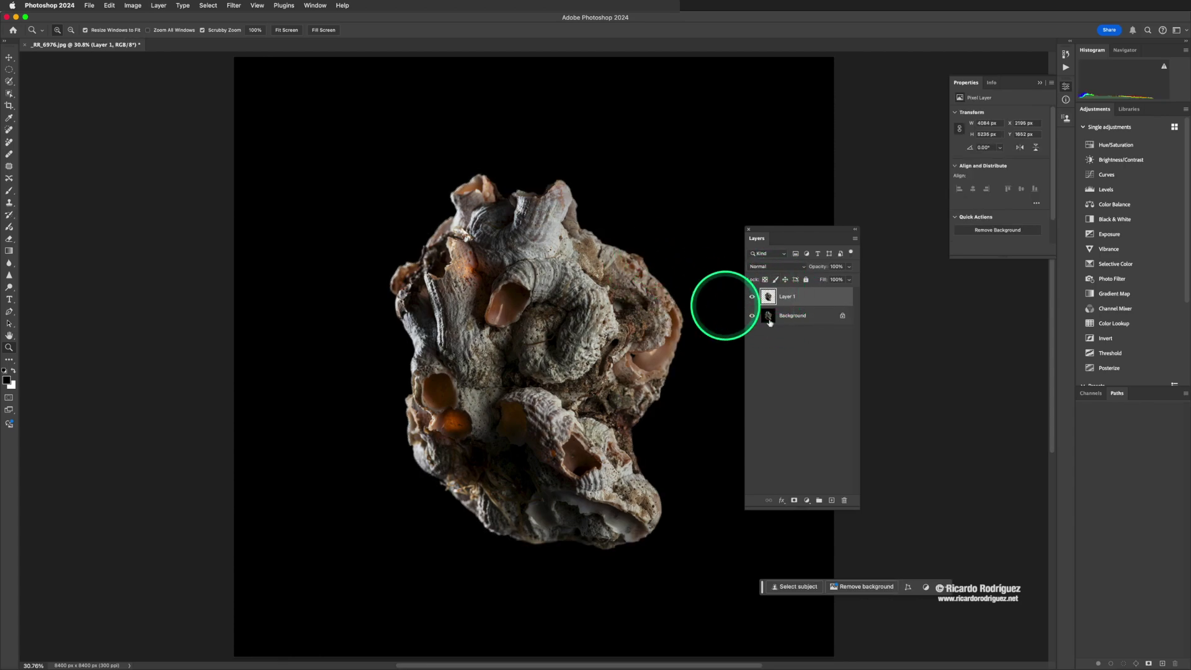
pyautogui.click(800, 316)
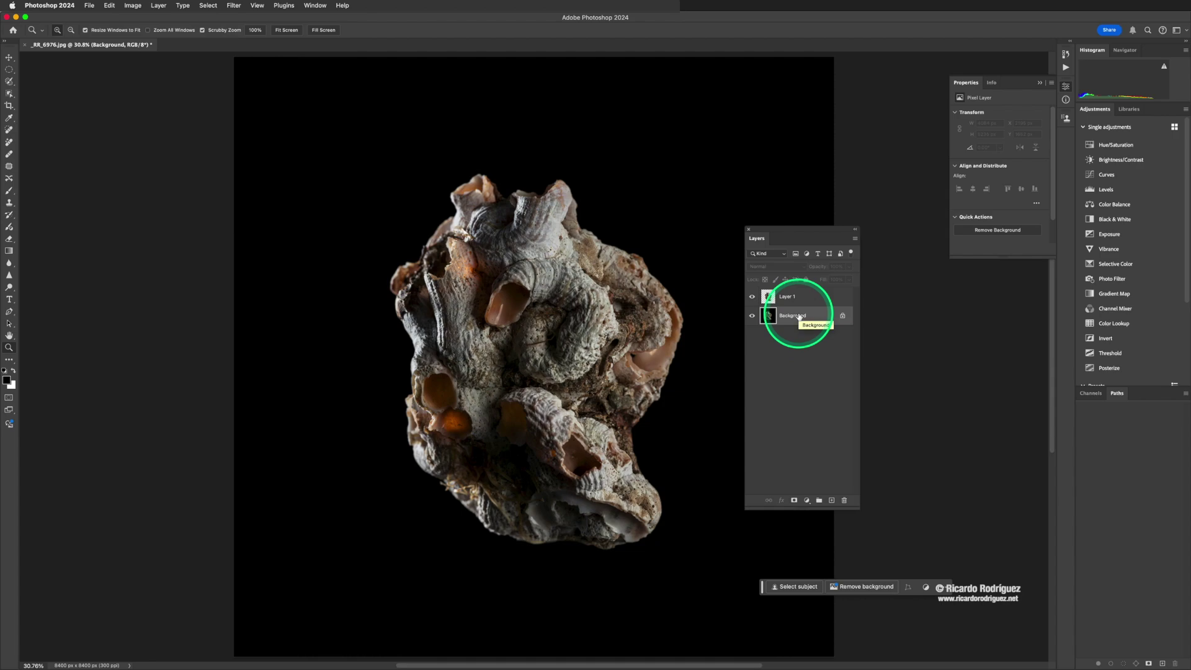
pyautogui.hotkey('alt', 'BackSpace')
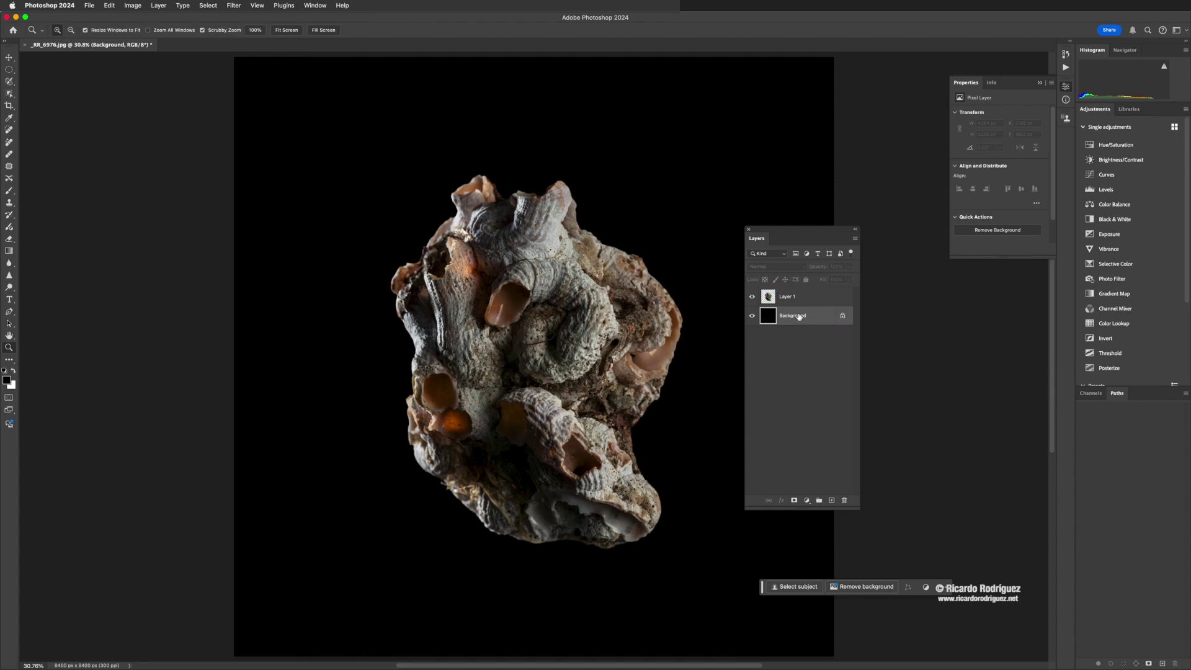
pyautogui.press('super+BackSpace')
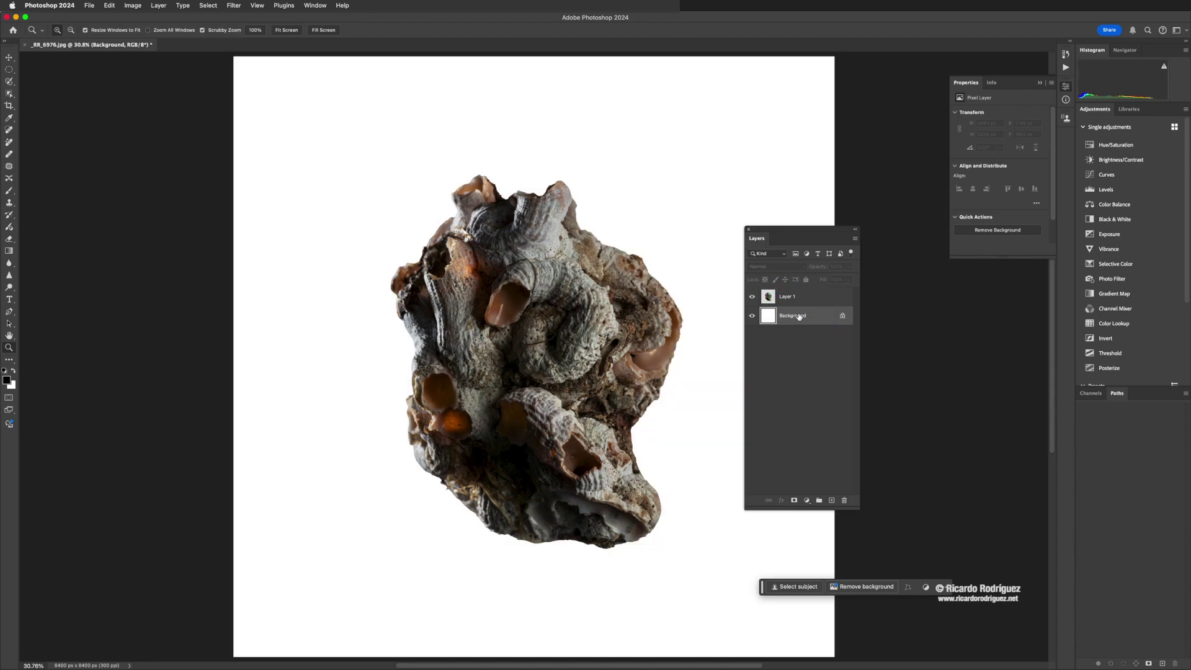
# Inspect the shell's upper-right edge, then close the photo without saving
pyautogui.moveTo(608, 253)
pyautogui.mouseDown()
pyautogui.moveTo(628, 263)
pyautogui.moveTo(598, 247)
pyautogui.mouseUp()
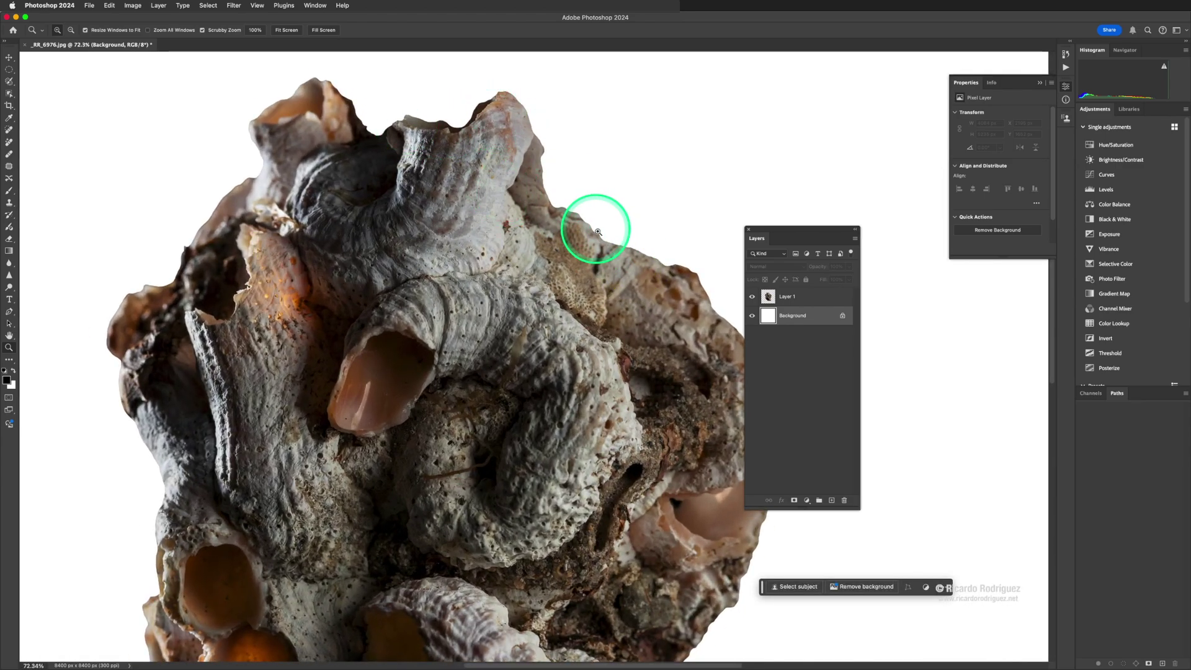
pyautogui.press('super+0')
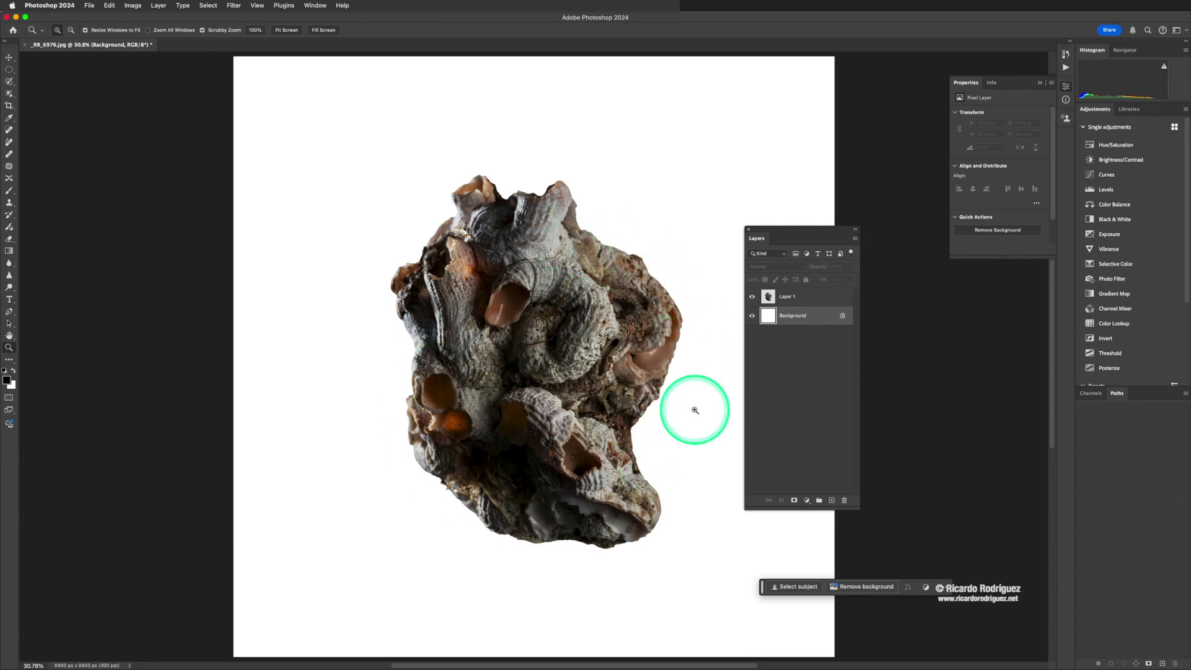
pyautogui.press('super+w')
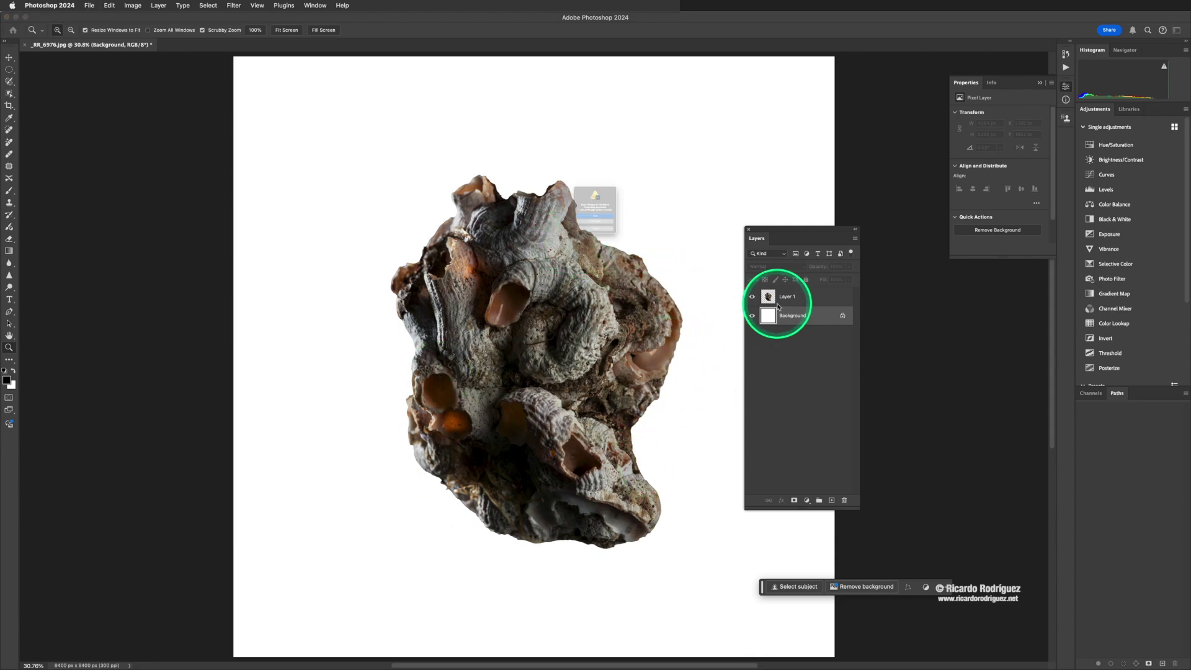
pyautogui.click(601, 243)
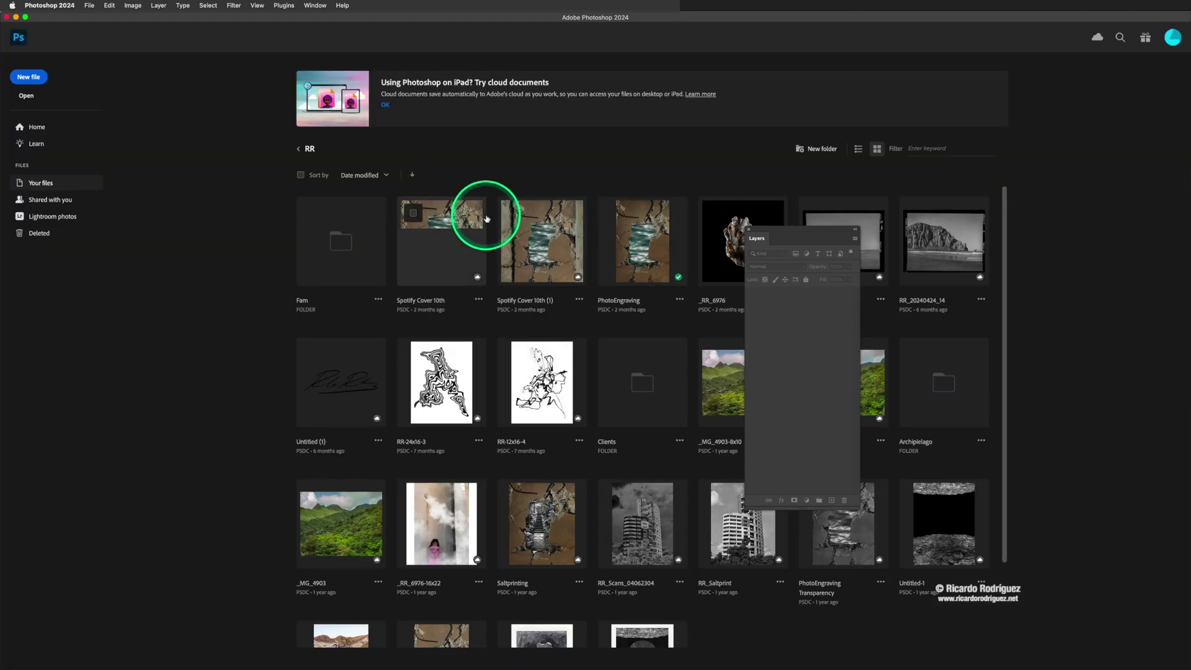
# Switch to Bridge and open the forest photo _R001815.jpg in Photoshop
pyautogui.press('super+Tab')
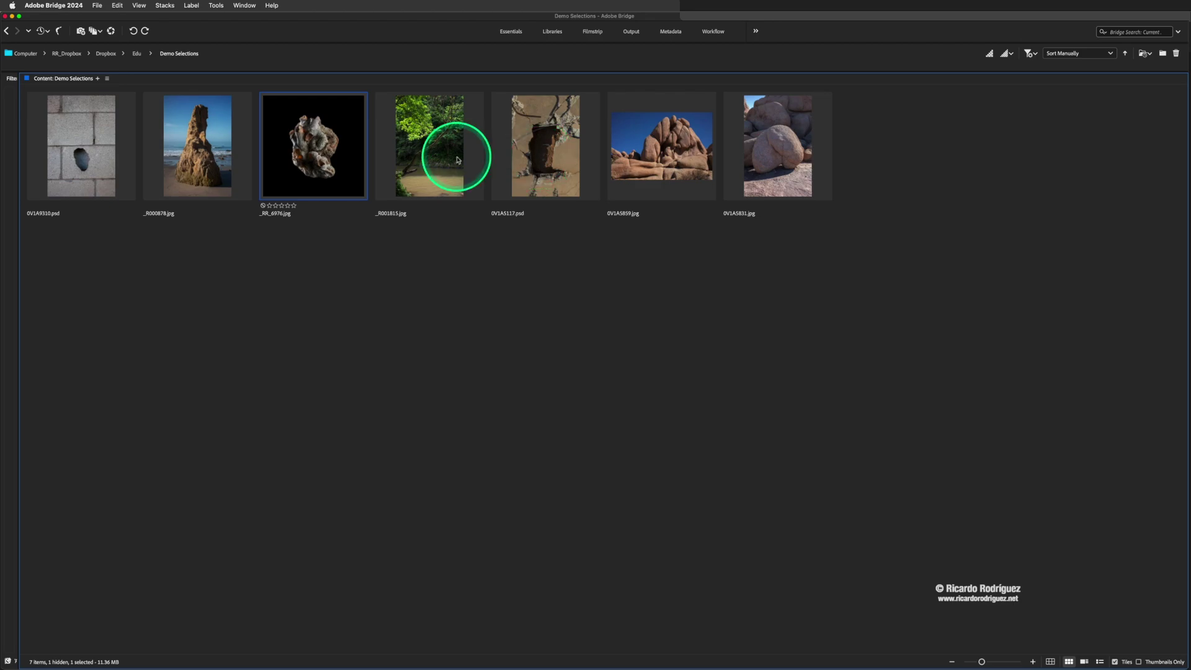
pyautogui.doubleClick(426, 133)
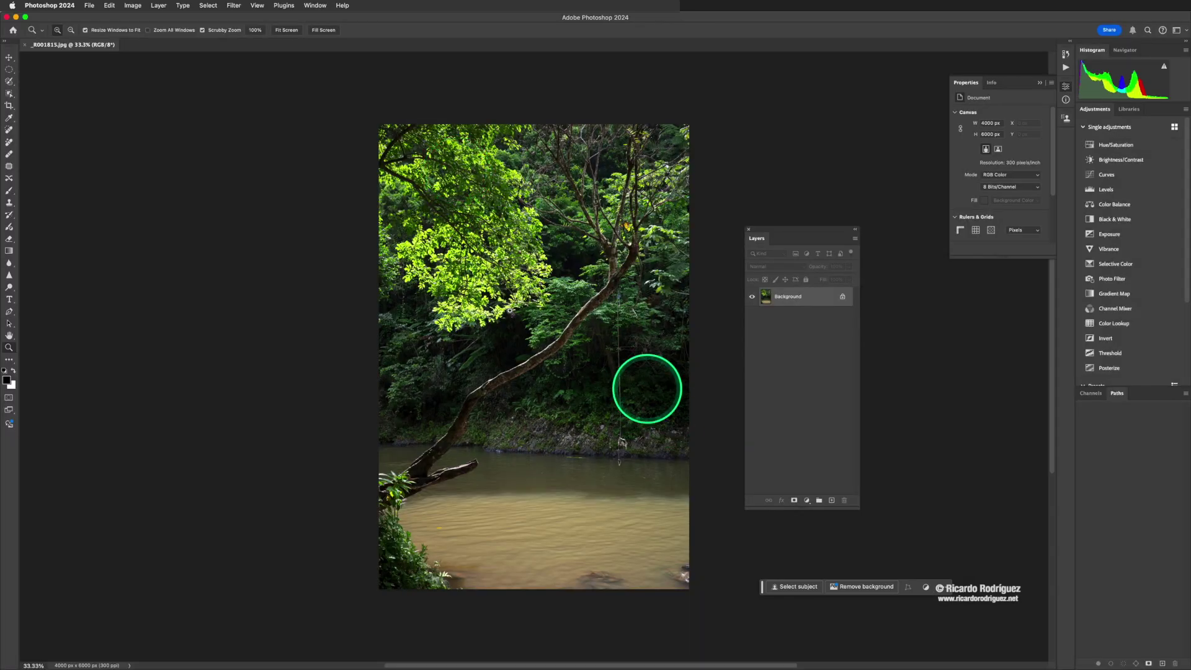
# Toggle Quick Mask mode with Q and its toolbar button, then select the Brush tool
pyautogui.click(587, 422)
pyautogui.click(627, 472)
pyautogui.press('q')
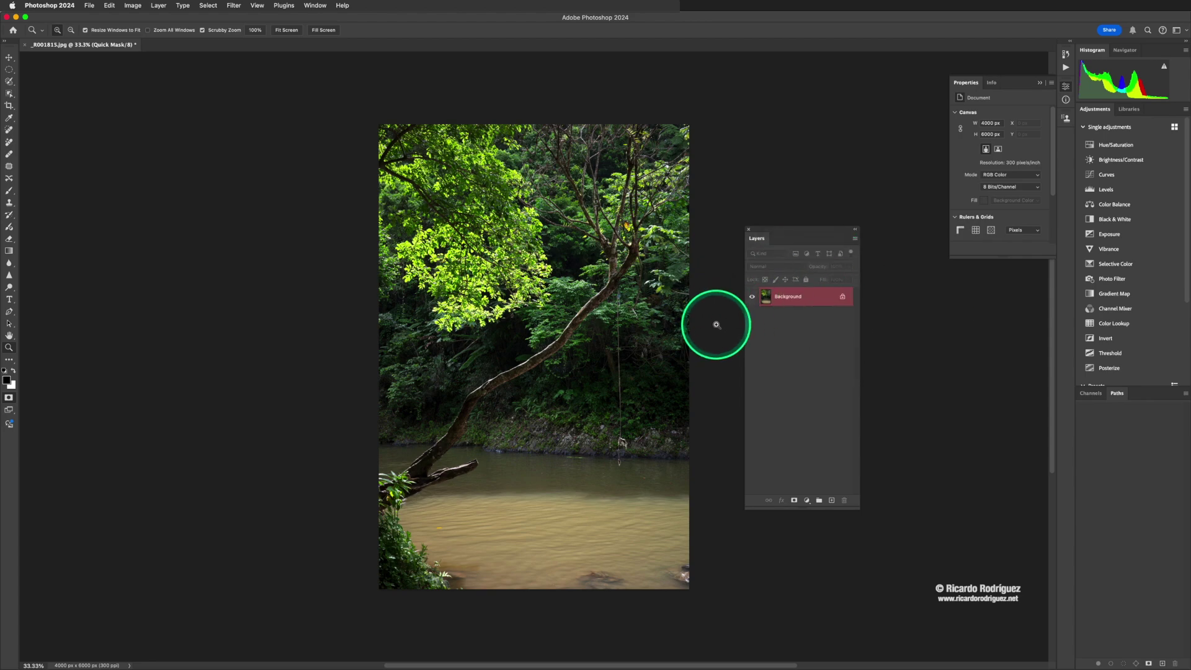
pyautogui.press('q')
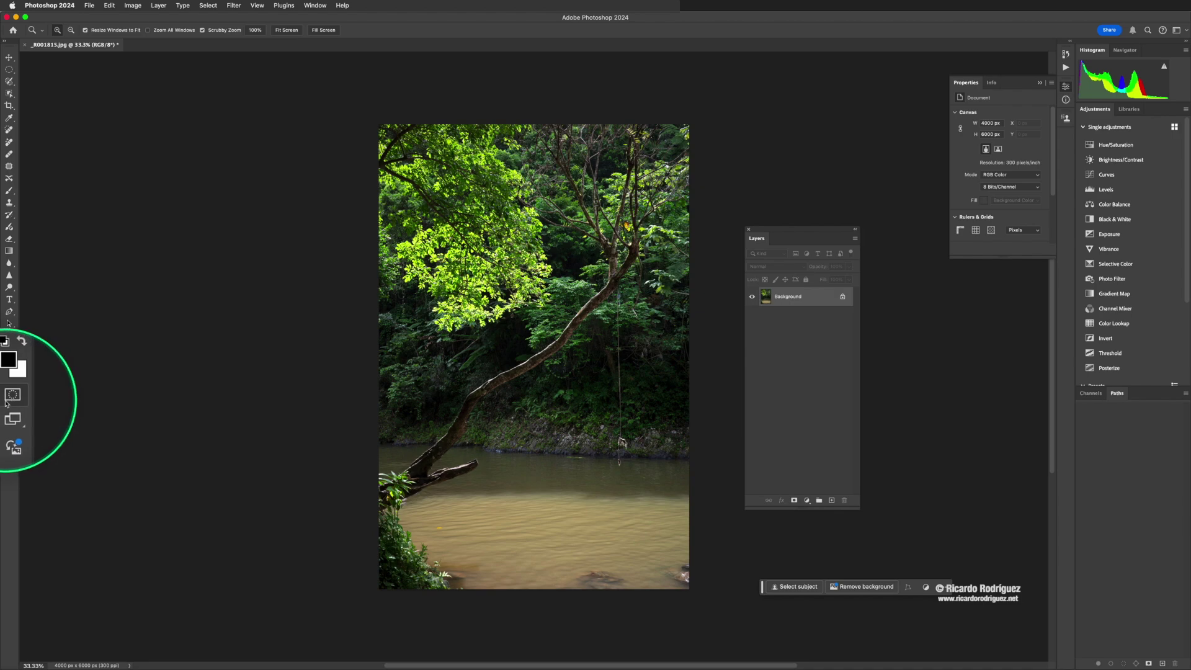
pyautogui.click(8, 399)
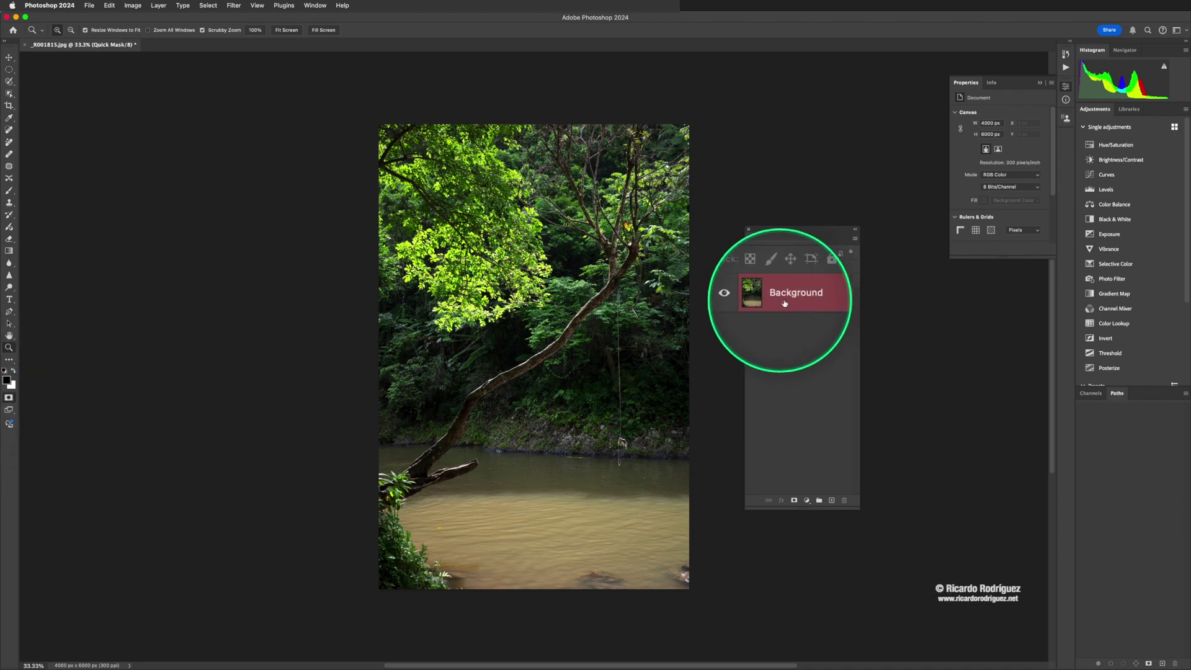
pyautogui.click(8, 399)
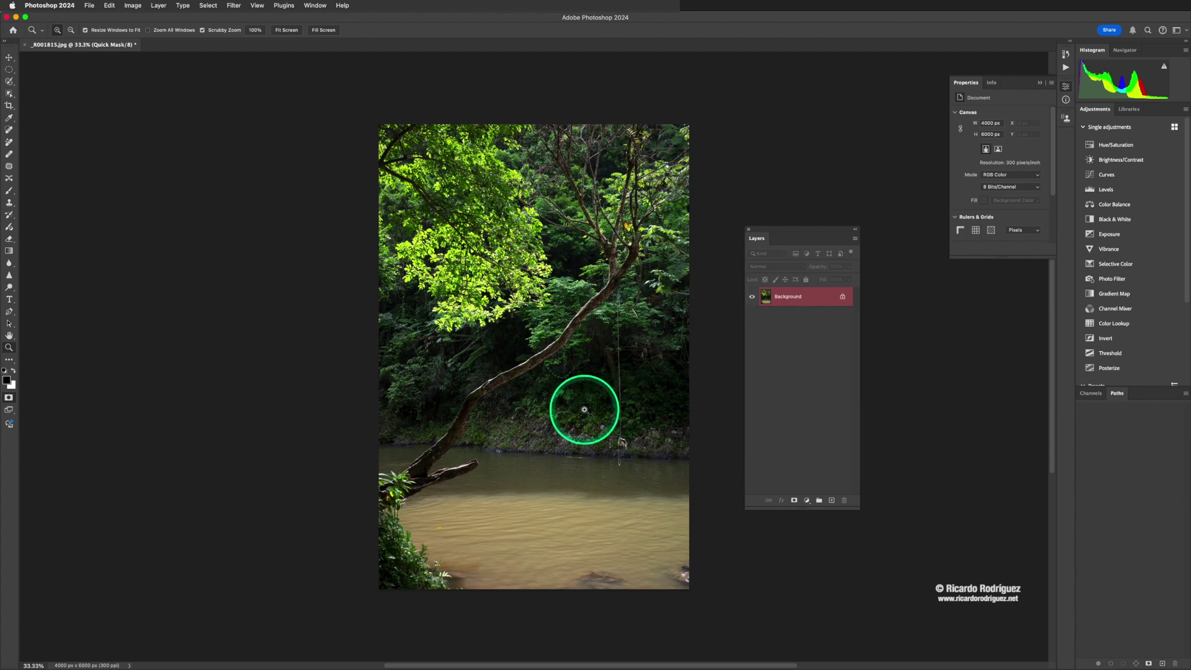
pyautogui.press('b')
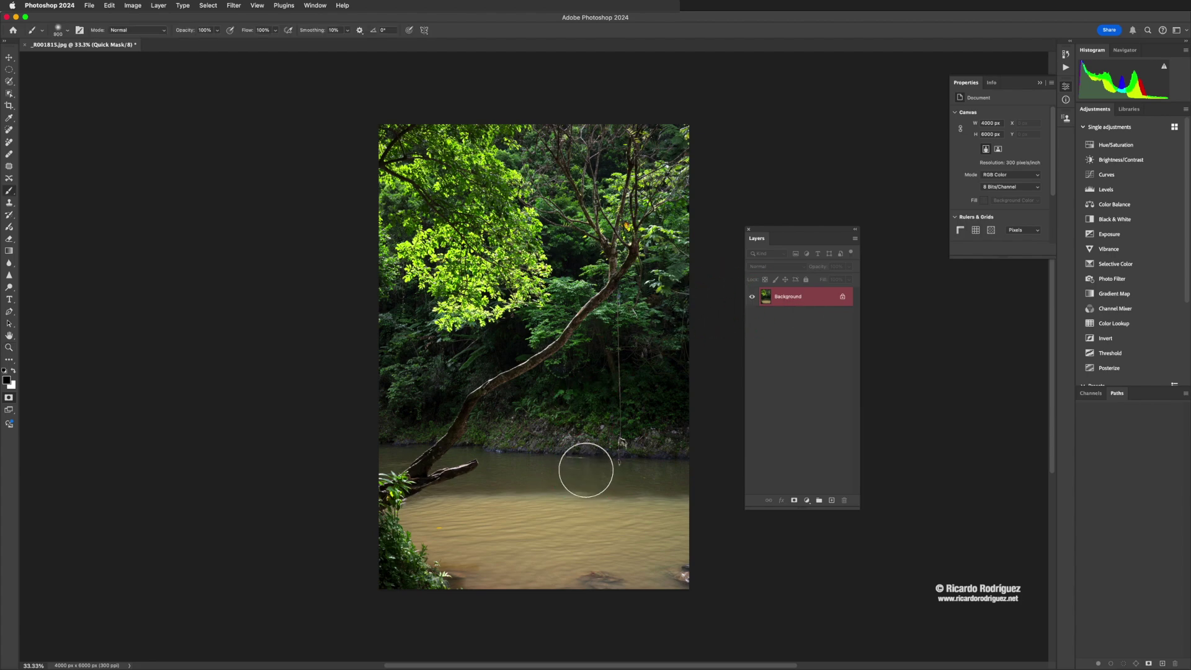
# Paint the Quick Mask over the lower river, the upper-right edge and the left bank, resizing the brush
pyautogui.moveTo(554, 488)
pyautogui.mouseDown()
pyautogui.moveTo(519, 552)
pyautogui.moveTo(651, 559)
pyautogui.moveTo(670, 540)
pyautogui.moveTo(596, 506)
pyautogui.moveTo(489, 511)
pyautogui.moveTo(521, 542)
pyautogui.moveTo(548, 505)
pyautogui.mouseUp()
pyautogui.press('[')
pyautogui.press('[')
pyautogui.press('[')
pyautogui.press('[')
pyautogui.press('[')
pyautogui.press('[')
pyautogui.press('[')
pyautogui.press('[')
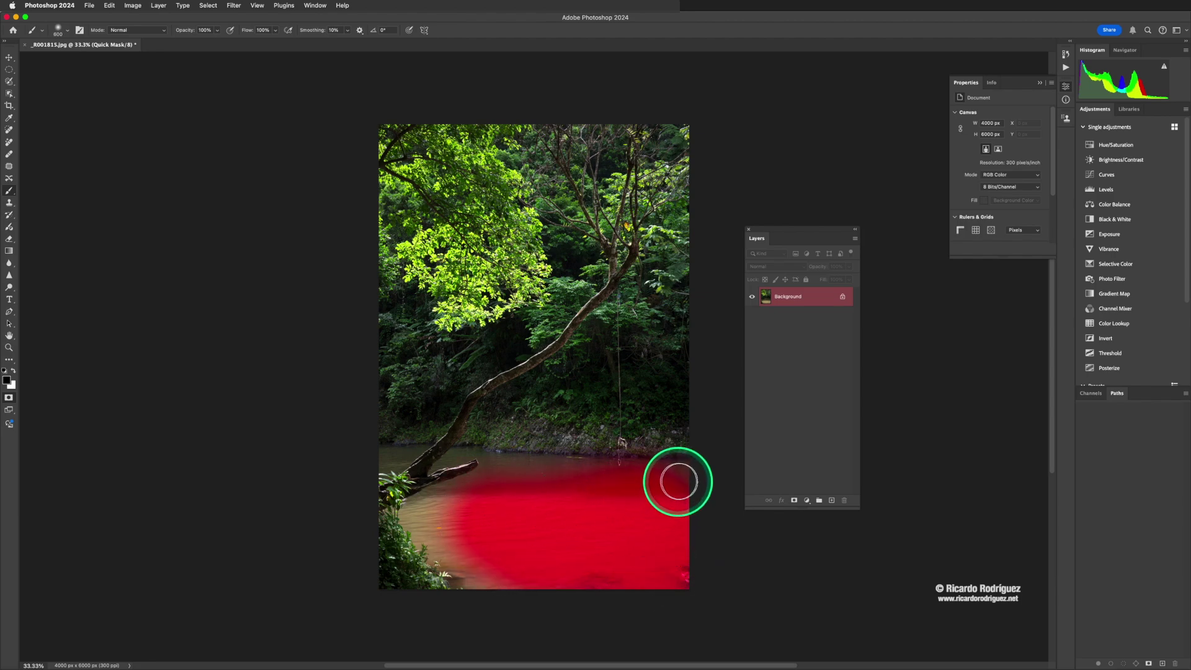
pyautogui.moveTo(686, 473)
pyautogui.mouseDown()
pyautogui.moveTo(647, 473)
pyautogui.moveTo(708, 484)
pyautogui.moveTo(652, 493)
pyautogui.moveTo(681, 475)
pyautogui.moveTo(513, 462)
pyautogui.moveTo(568, 472)
pyautogui.moveTo(526, 475)
pyautogui.moveTo(619, 480)
pyautogui.moveTo(566, 477)
pyautogui.moveTo(497, 506)
pyautogui.moveTo(502, 460)
pyautogui.moveTo(453, 451)
pyautogui.moveTo(429, 471)
pyautogui.moveTo(479, 457)
pyautogui.moveTo(441, 462)
pyautogui.moveTo(468, 455)
pyautogui.moveTo(452, 459)
pyautogui.moveTo(484, 457)
pyautogui.moveTo(500, 472)
pyautogui.moveTo(486, 478)
pyautogui.moveTo(500, 476)
pyautogui.moveTo(490, 462)
pyautogui.moveTo(528, 457)
pyautogui.moveTo(482, 469)
pyautogui.mouseUp()
pyautogui.press('[')
pyautogui.press('[')
pyautogui.press('[')
pyautogui.press(']')
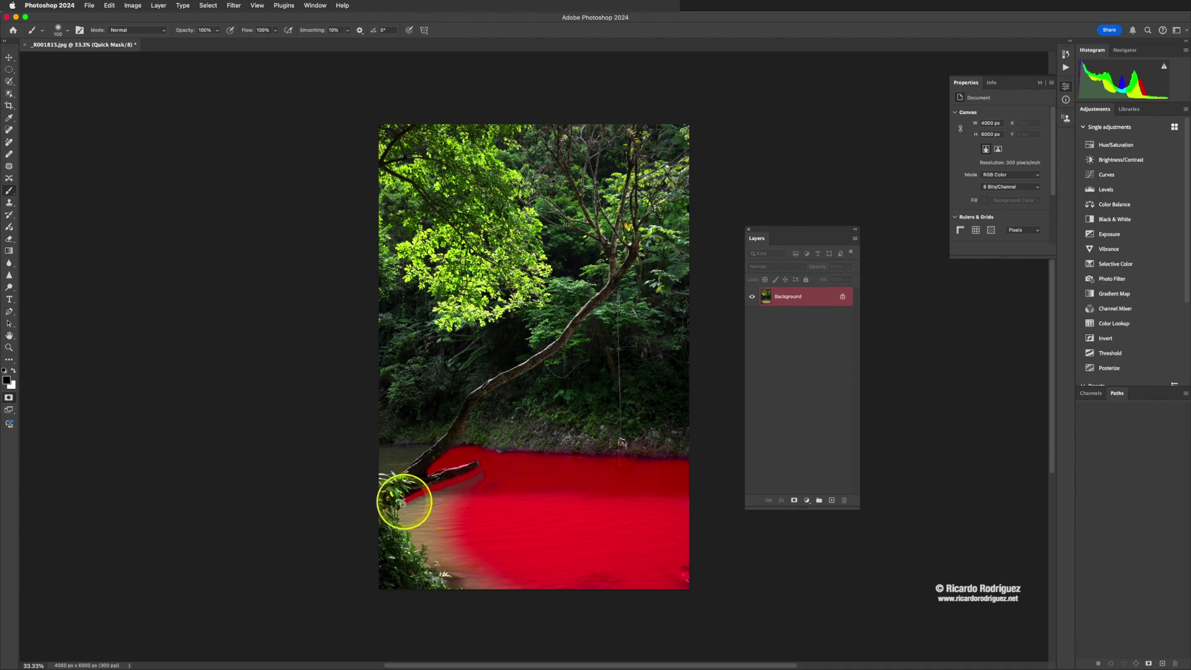
pyautogui.moveTo(402, 504)
pyautogui.mouseDown()
pyautogui.moveTo(455, 577)
pyautogui.moveTo(559, 589)
pyautogui.moveTo(500, 580)
pyautogui.moveTo(447, 505)
pyautogui.moveTo(500, 482)
pyautogui.moveTo(481, 474)
pyautogui.moveTo(418, 501)
pyautogui.moveTo(433, 545)
pyautogui.moveTo(489, 576)
pyautogui.moveTo(431, 500)
pyautogui.moveTo(474, 495)
pyautogui.moveTo(418, 516)
pyautogui.moveTo(452, 487)
pyautogui.mouseUp()
pyautogui.press(']')
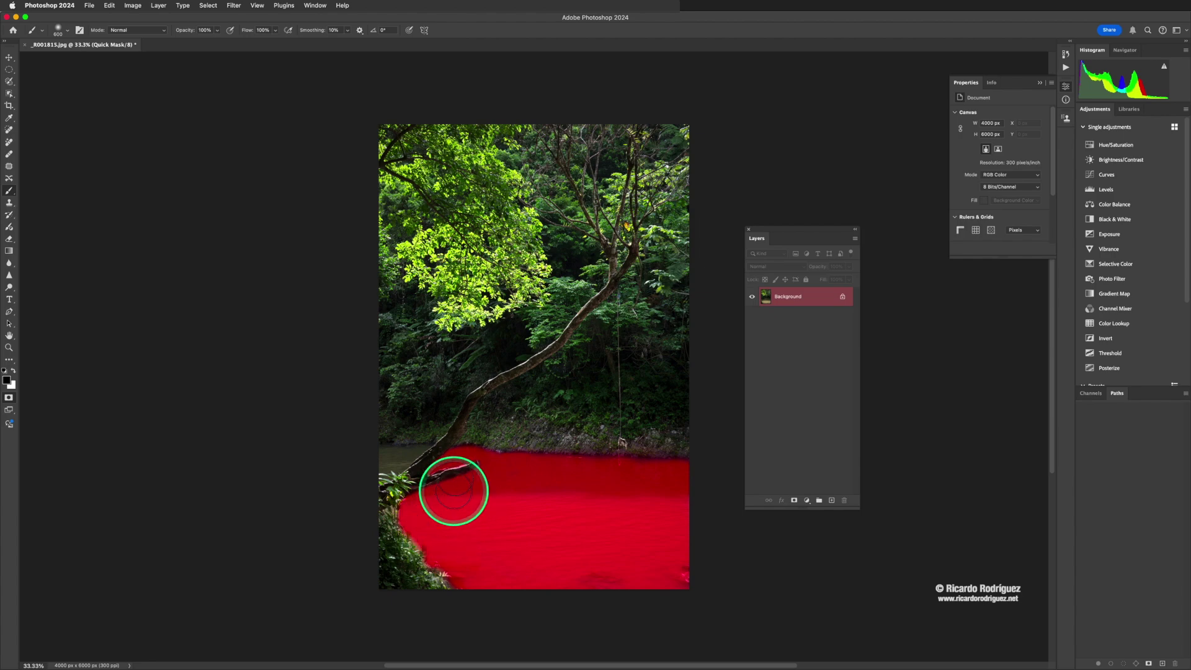
pyautogui.moveTo(399, 452)
pyautogui.mouseDown()
pyautogui.moveTo(378, 451)
pyautogui.moveTo(427, 447)
pyautogui.moveTo(380, 471)
pyautogui.moveTo(417, 453)
pyautogui.moveTo(385, 468)
pyautogui.moveTo(439, 458)
pyautogui.moveTo(458, 482)
pyautogui.moveTo(649, 516)
pyautogui.moveTo(425, 473)
pyautogui.mouseUp()
# Touch up the mask on the water, swap colours, and exit Quick Mask to get a selection
pyautogui.press('[')
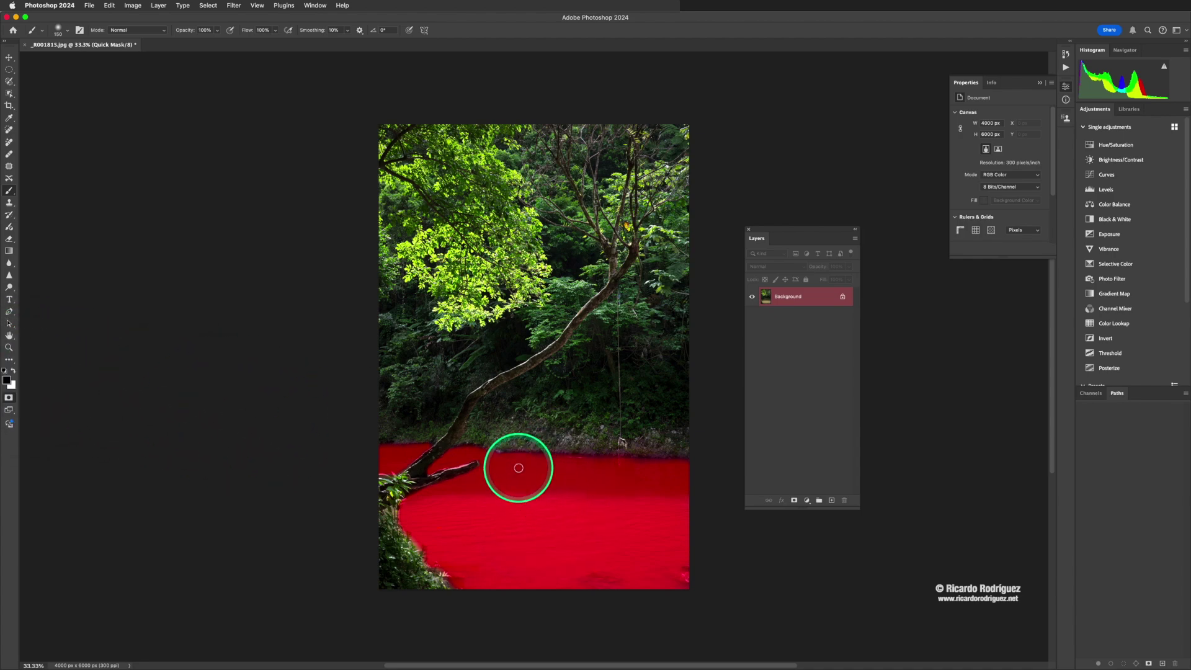
pyautogui.moveTo(526, 472)
pyautogui.mouseDown()
pyautogui.moveTo(495, 505)
pyautogui.moveTo(511, 491)
pyautogui.mouseUp()
pyautogui.press('x')
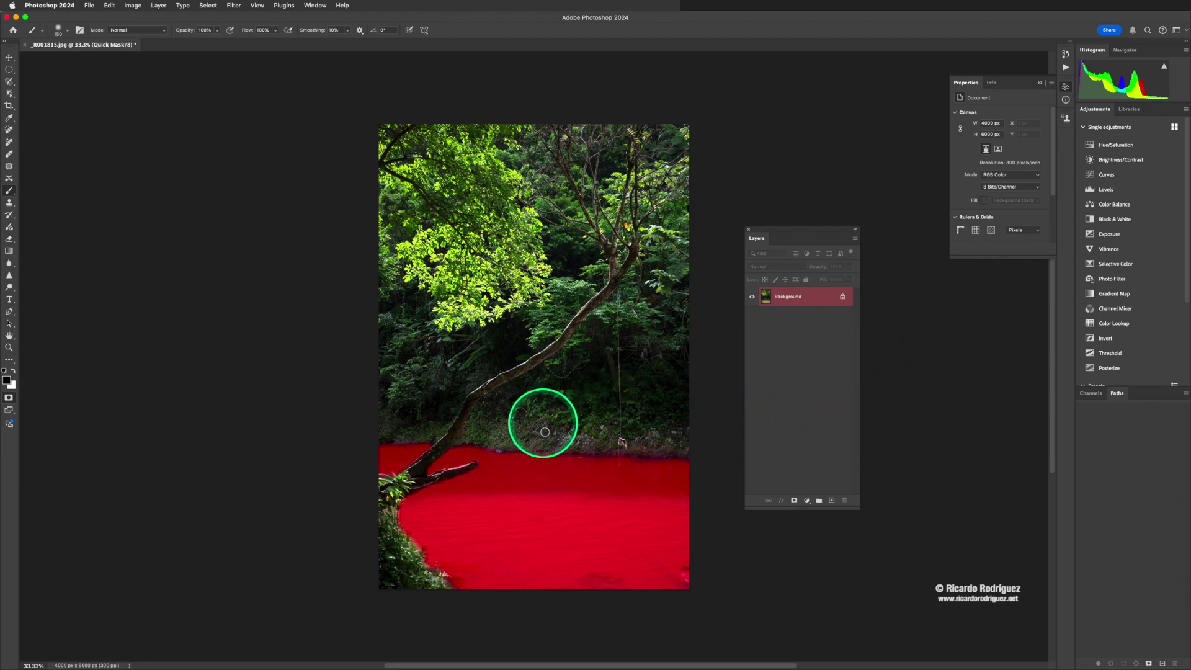
pyautogui.press('q')
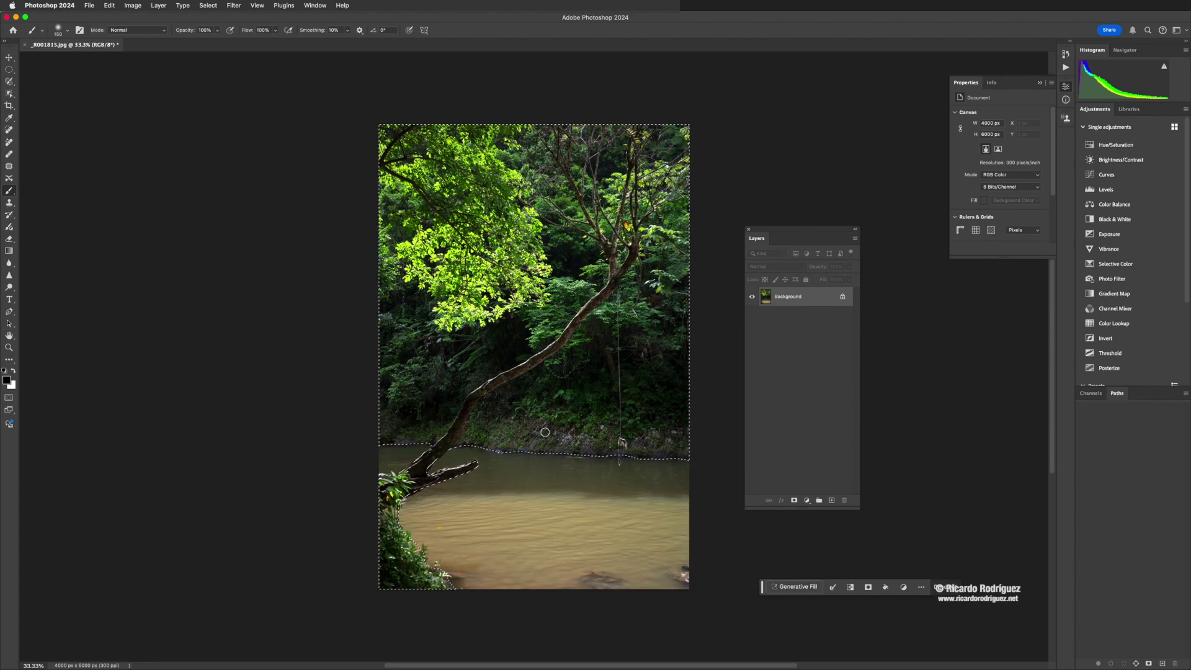
# Re-enter and leave Quick Mask, then invert the selection so only the river water is selected
pyautogui.press('q')
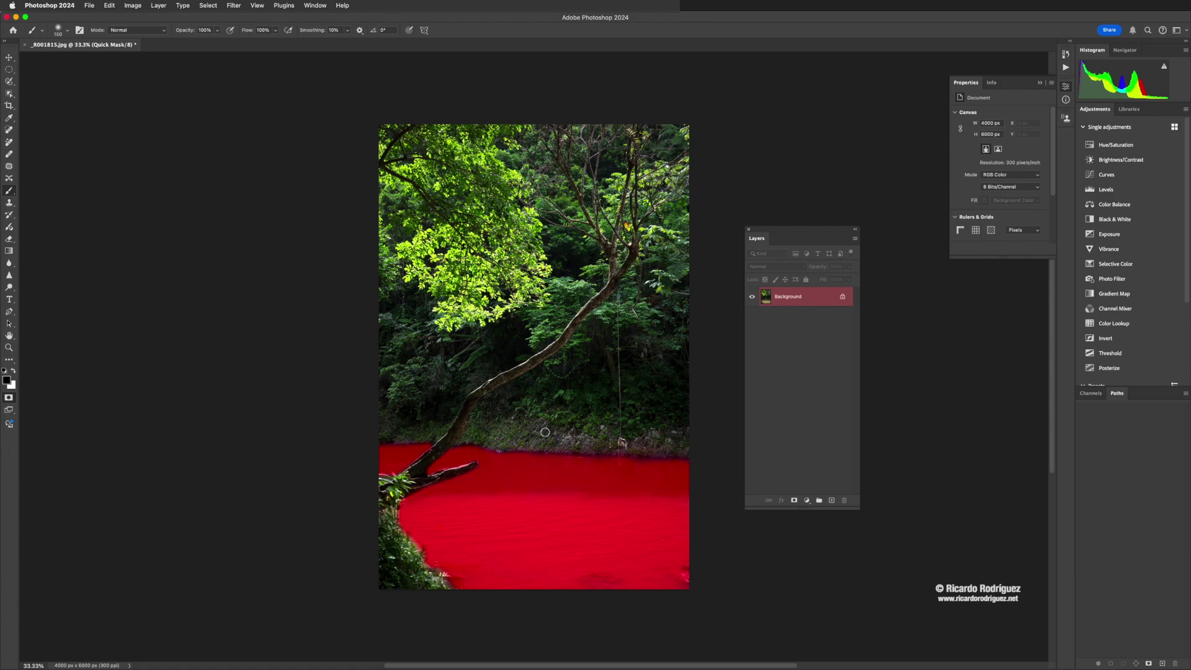
pyautogui.press('q')
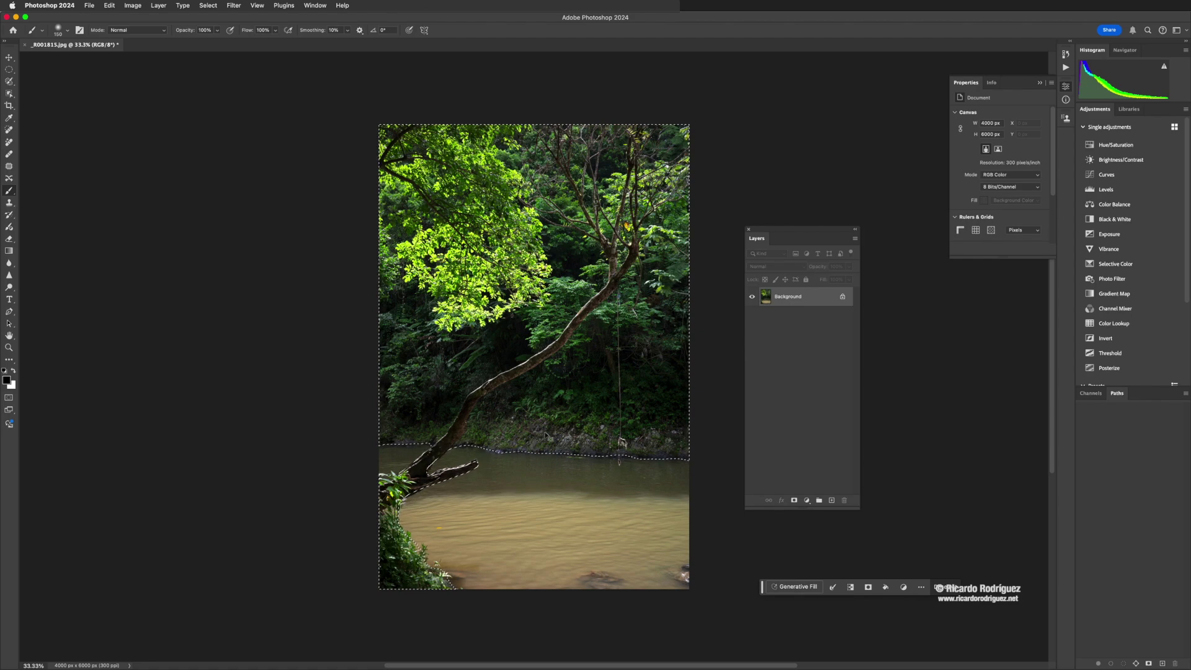
pyautogui.press('super+shift+i')
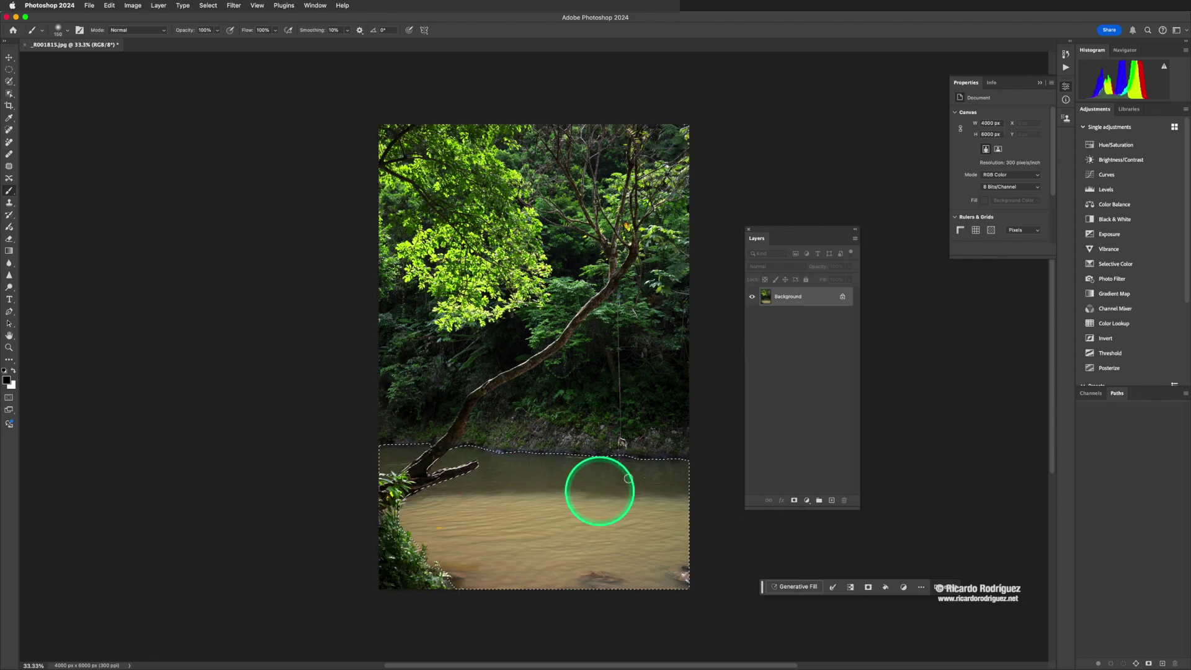
# Add a Hue/Saturation adjustment for the water, shifting its hue toward green and lowering saturation
pyautogui.click(1115, 144)
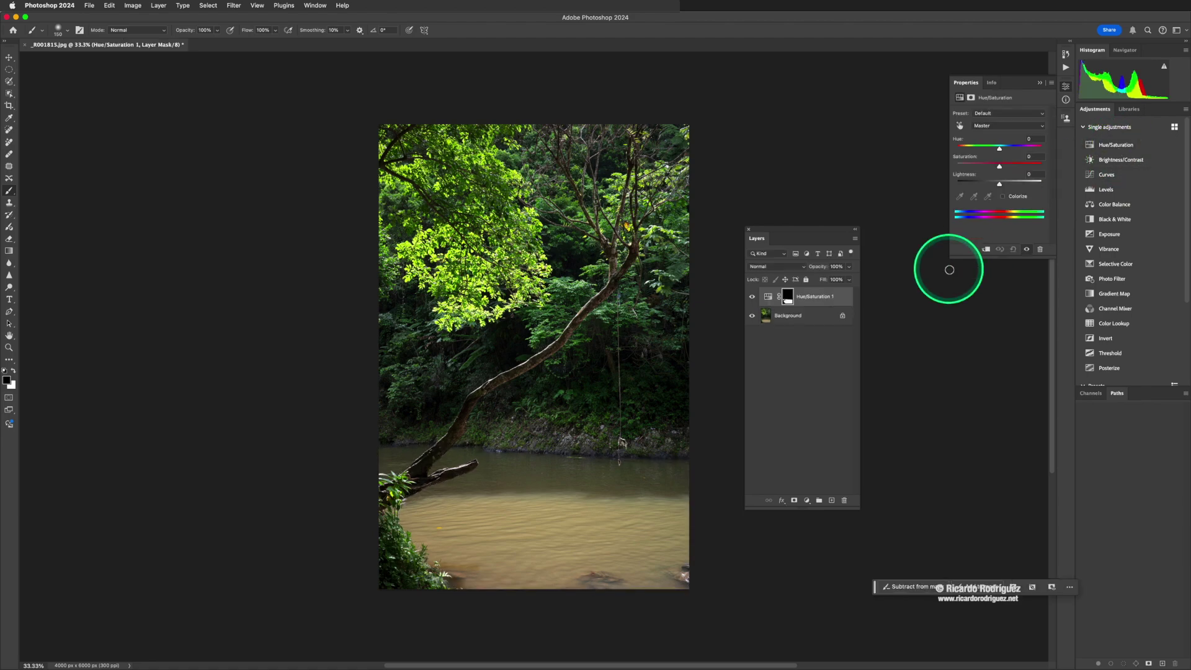
pyautogui.moveTo(999, 149); pyautogui.dragTo(1026, 150)
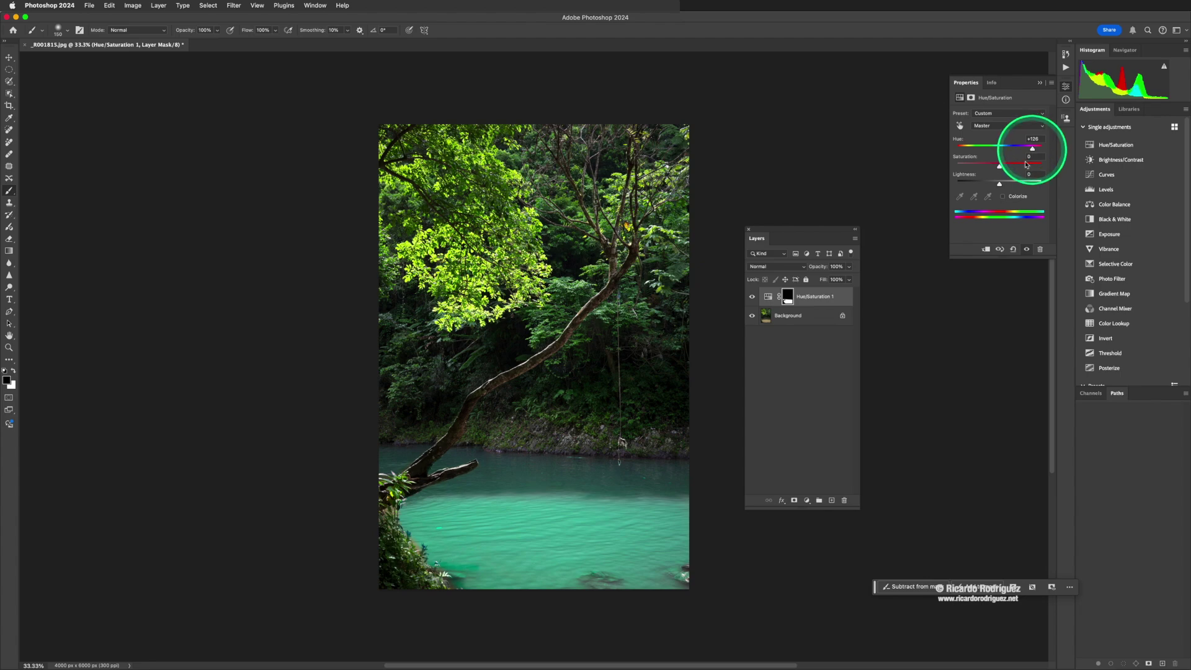
pyautogui.moveTo(999, 167); pyautogui.dragTo(995, 184)
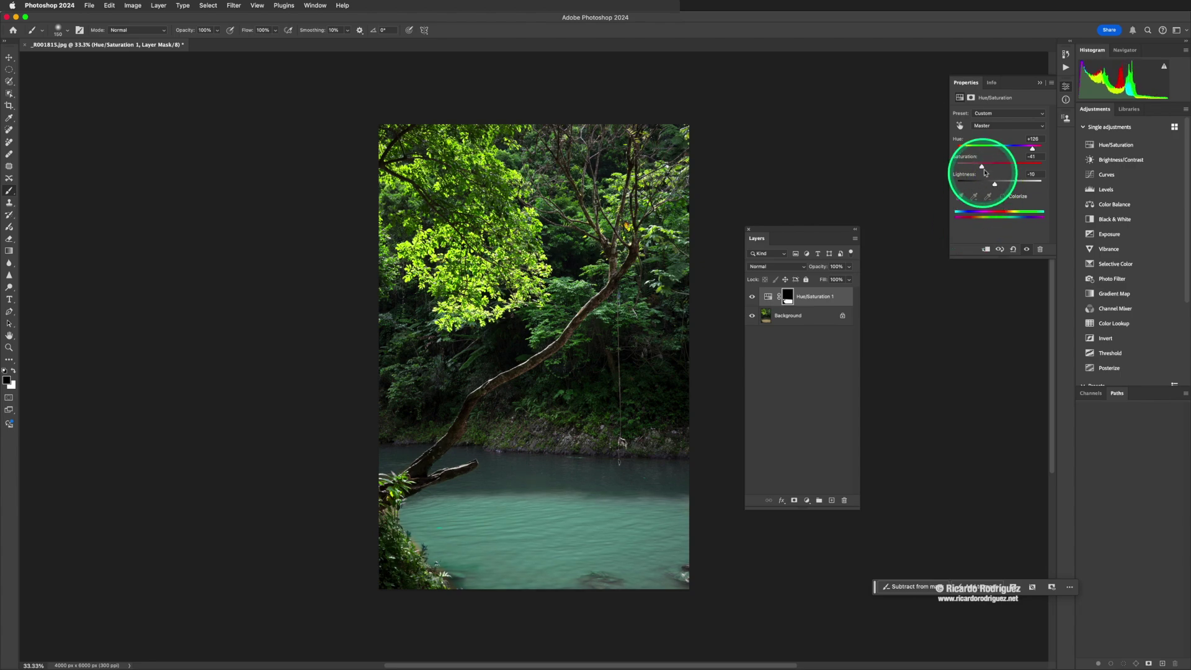
pyautogui.click(983, 168)
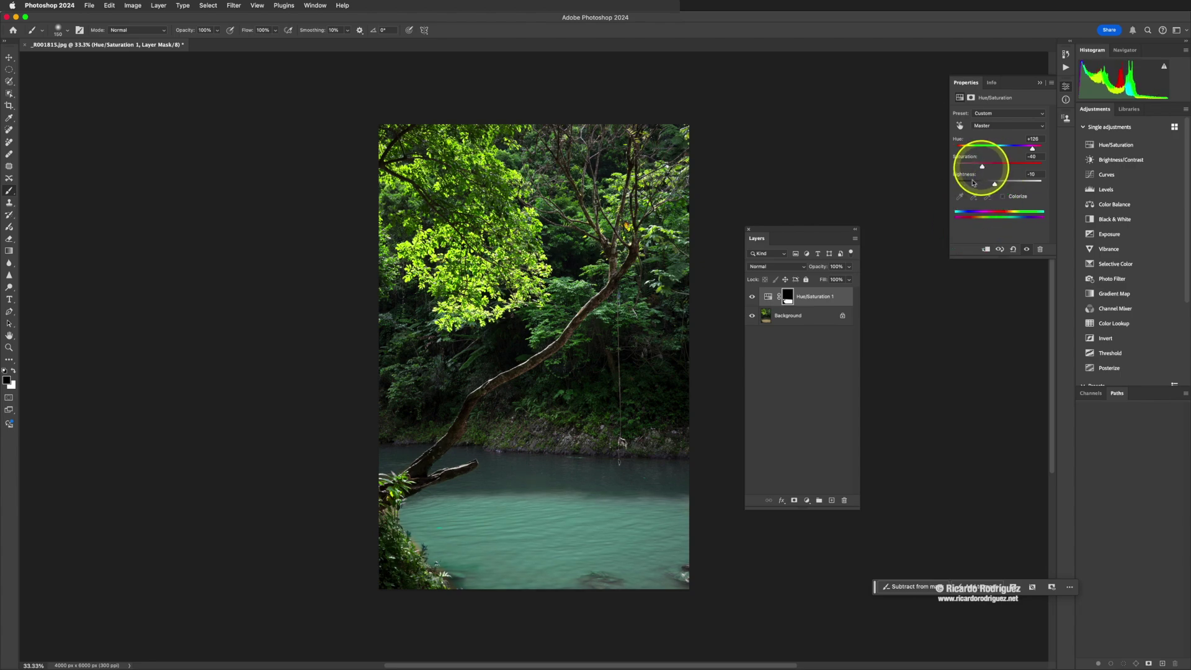
# Compare before and after by toggling the adjustment, nudging the hue back to +91
pyautogui.click(752, 299)
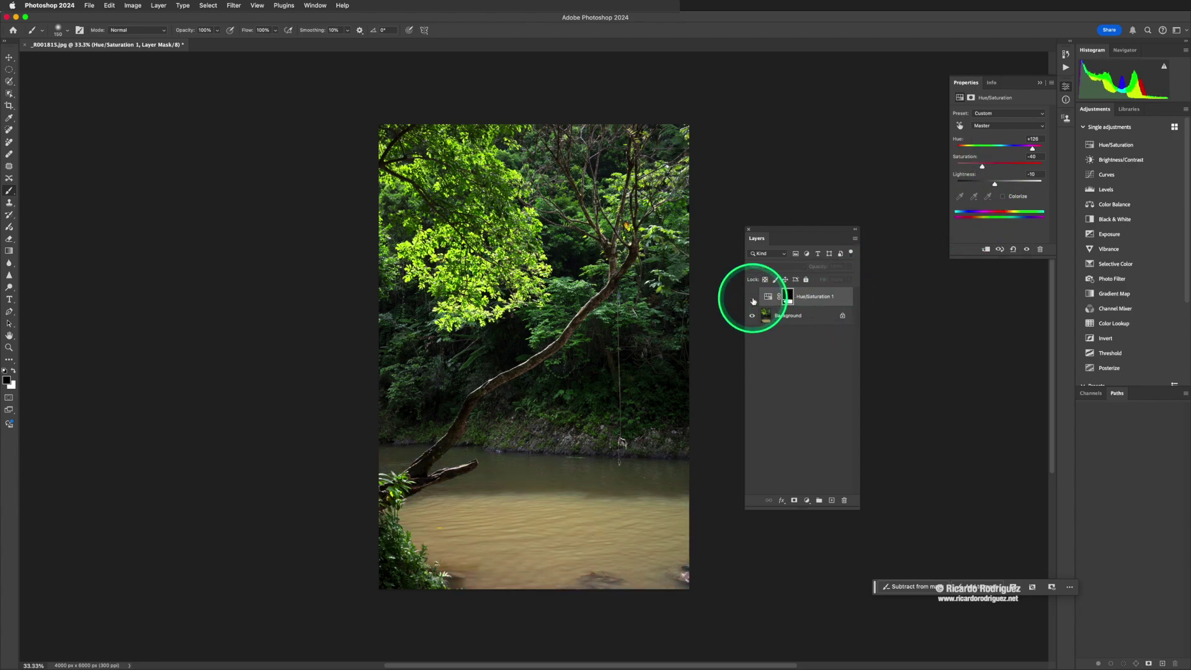
pyautogui.click(752, 299)
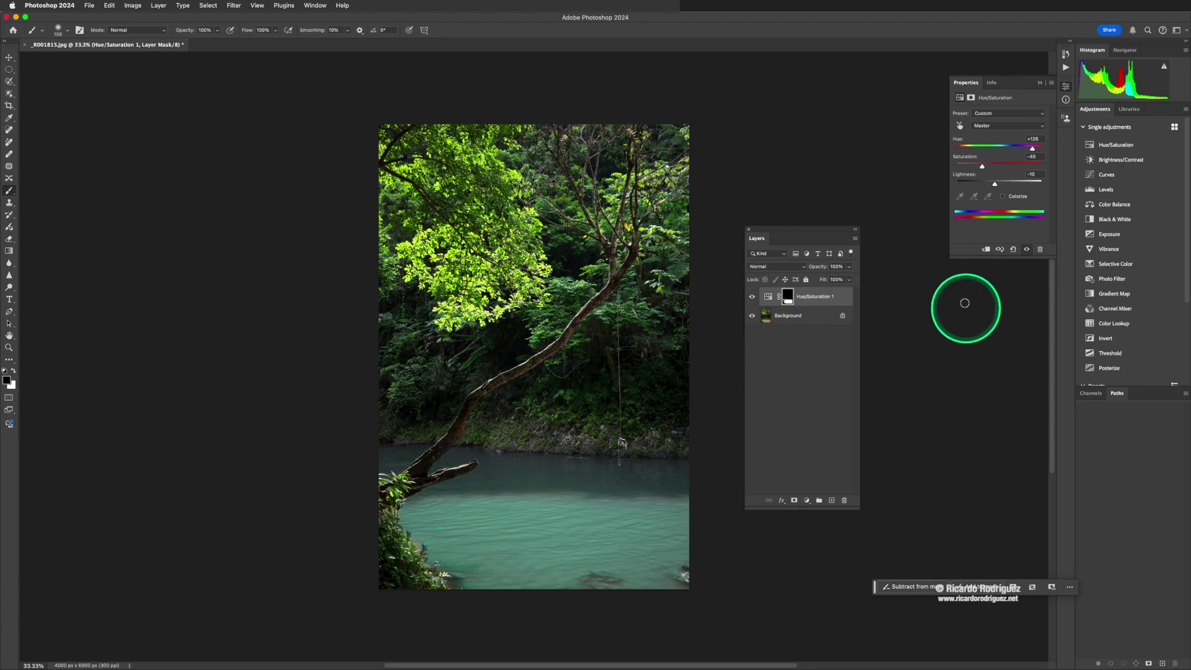
pyautogui.moveTo(1033, 152); pyautogui.dragTo(1030, 151)
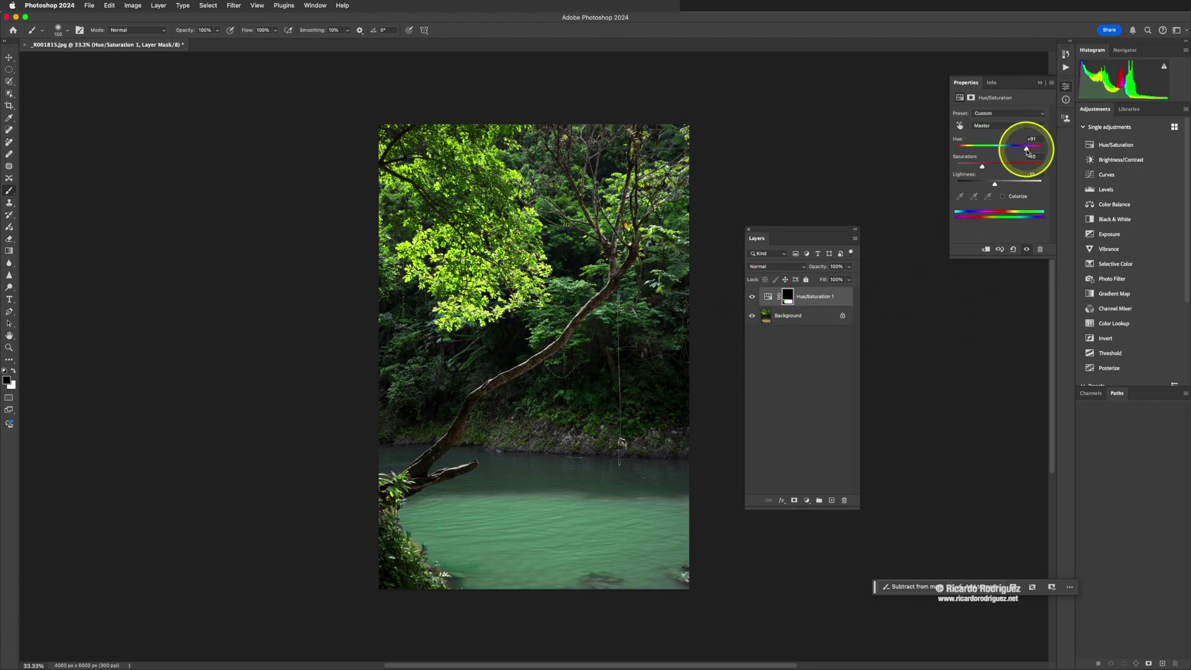
pyautogui.click(752, 298)
pyautogui.click(752, 299)
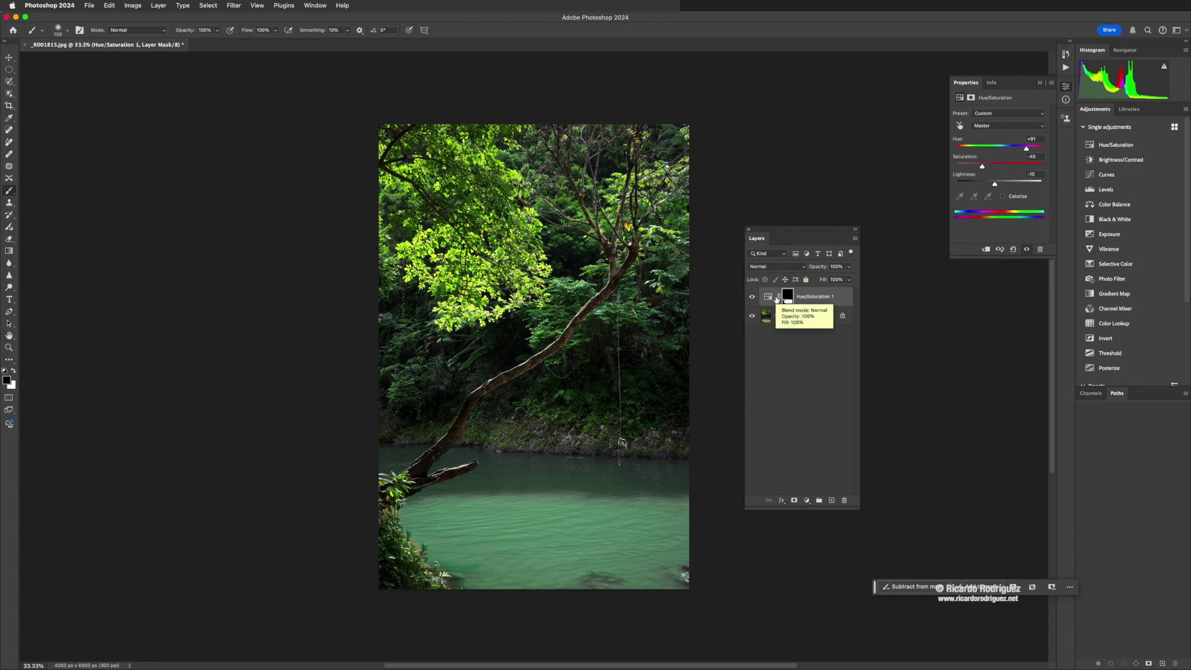
# Undo the stray stroke and new layer across the trees, then make the Background layer active
pyautogui.press('q')
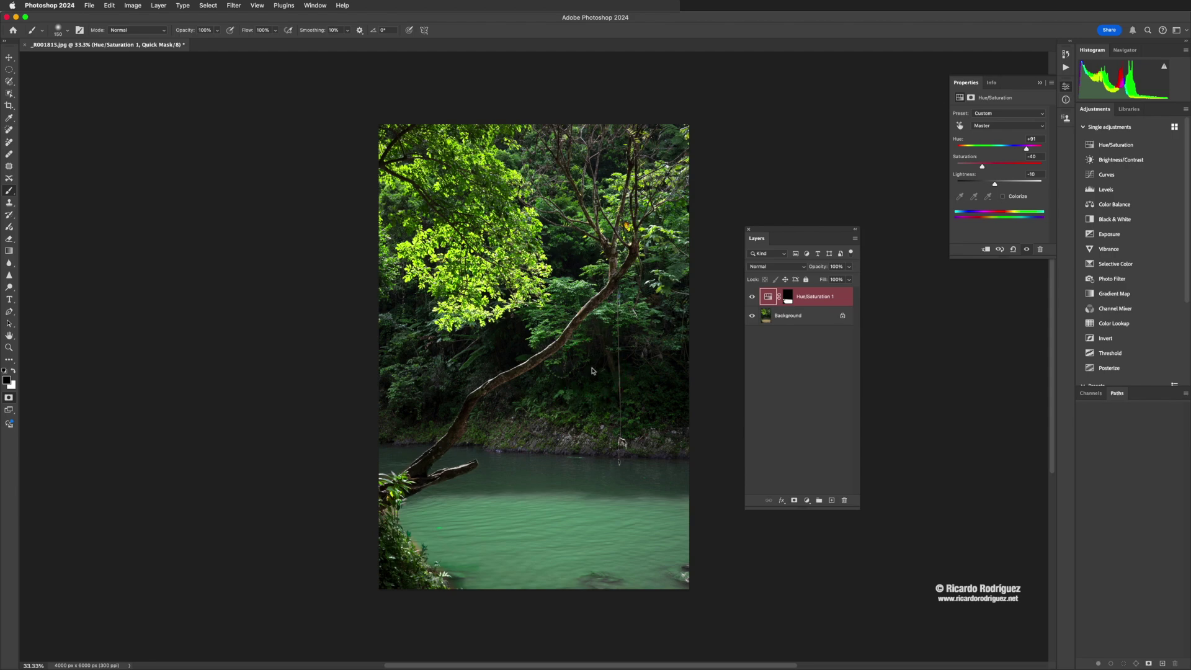
pyautogui.press('super+shift+alt+n')
pyautogui.moveTo(585, 366)
pyautogui.mouseDown()
pyautogui.moveTo(551, 372)
pyautogui.moveTo(595, 381)
pyautogui.mouseUp()
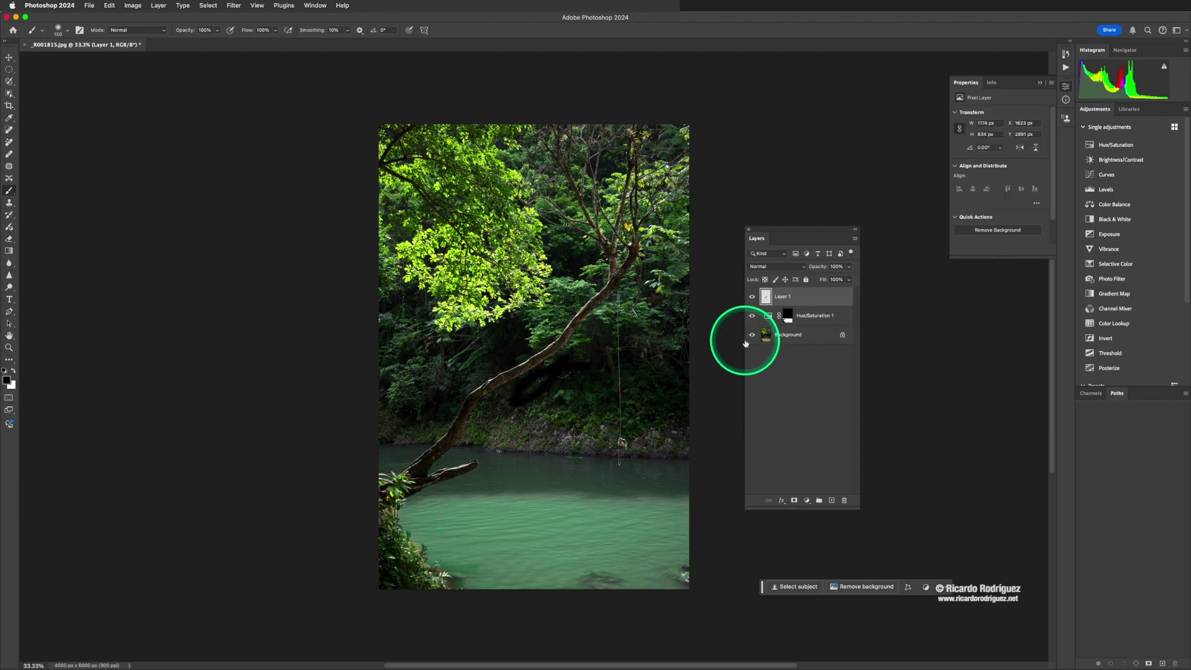
pyautogui.press('BackSpace')
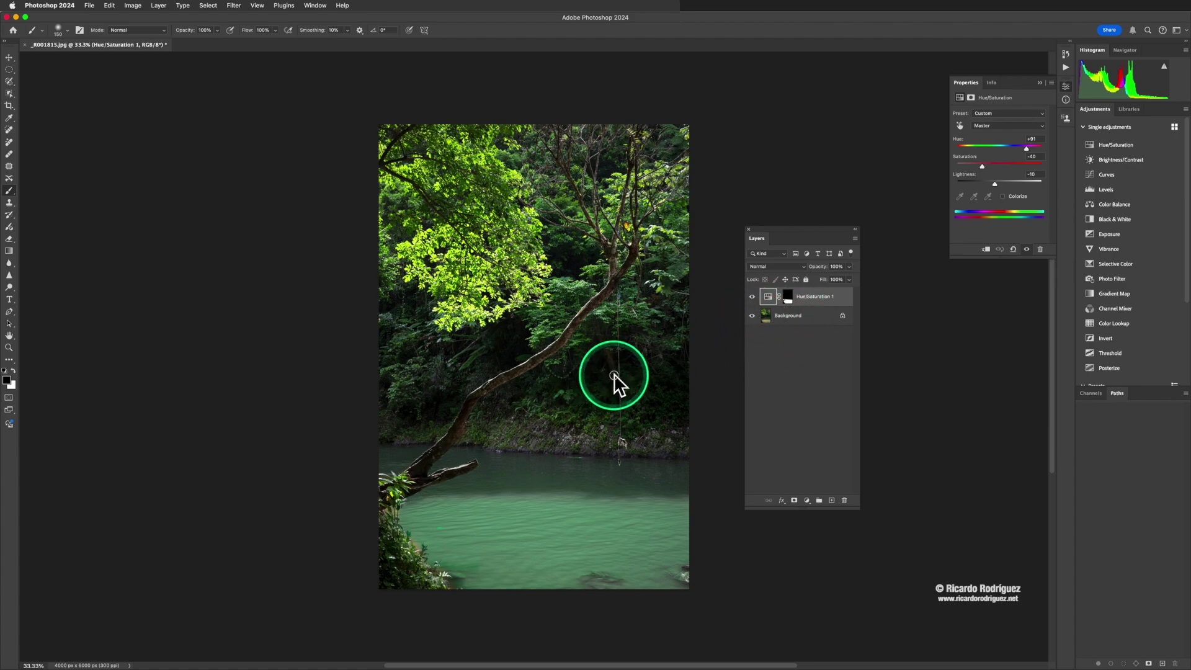
pyautogui.click(793, 317)
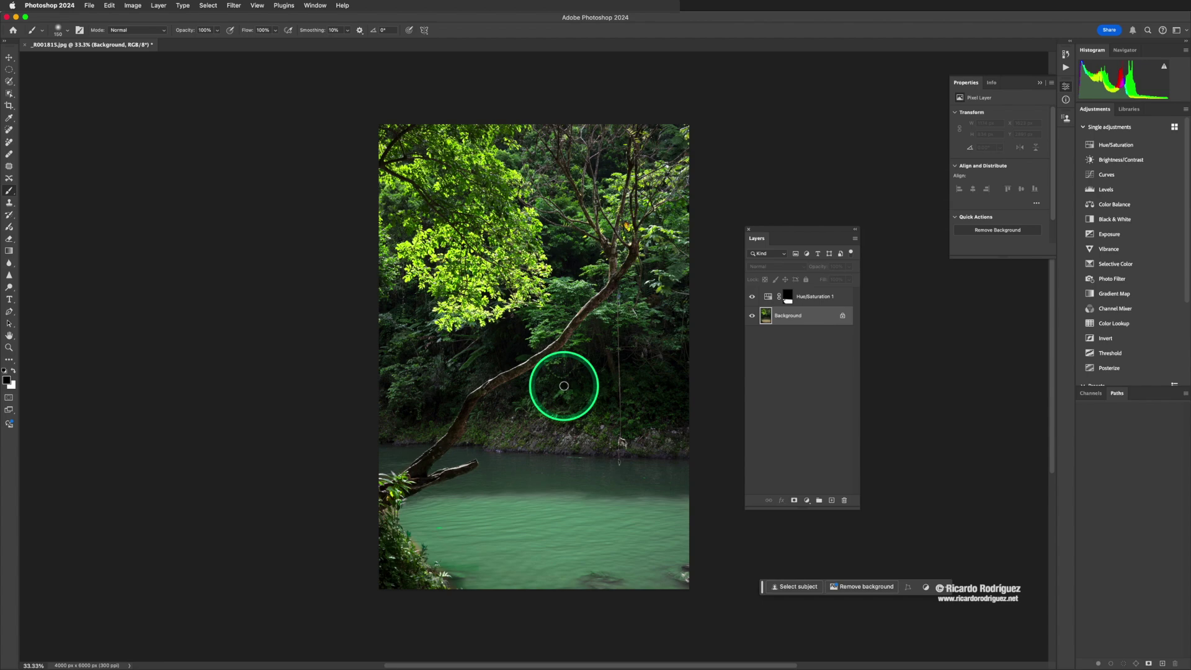
# Paint a trial mask over the tree trunk at brush size 700, deselect it, and close the photo
pyautogui.press('q')
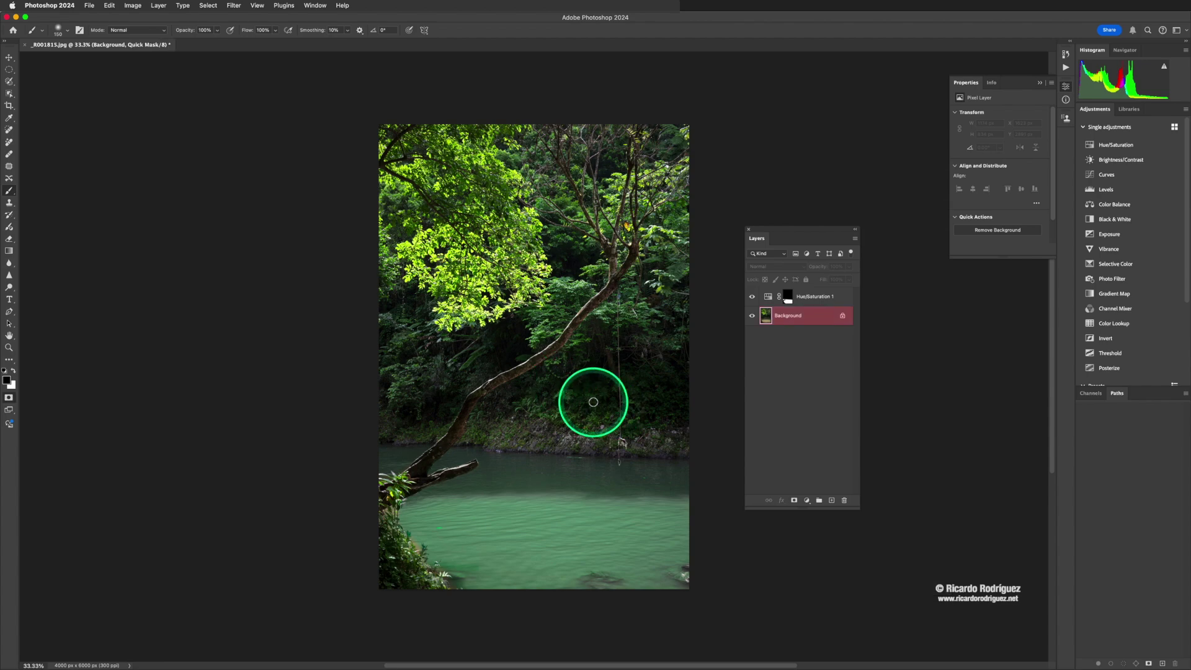
pyautogui.press(']')
pyautogui.press(']')
pyautogui.press(']')
pyautogui.press(']')
pyautogui.press(']')
pyautogui.press(']')
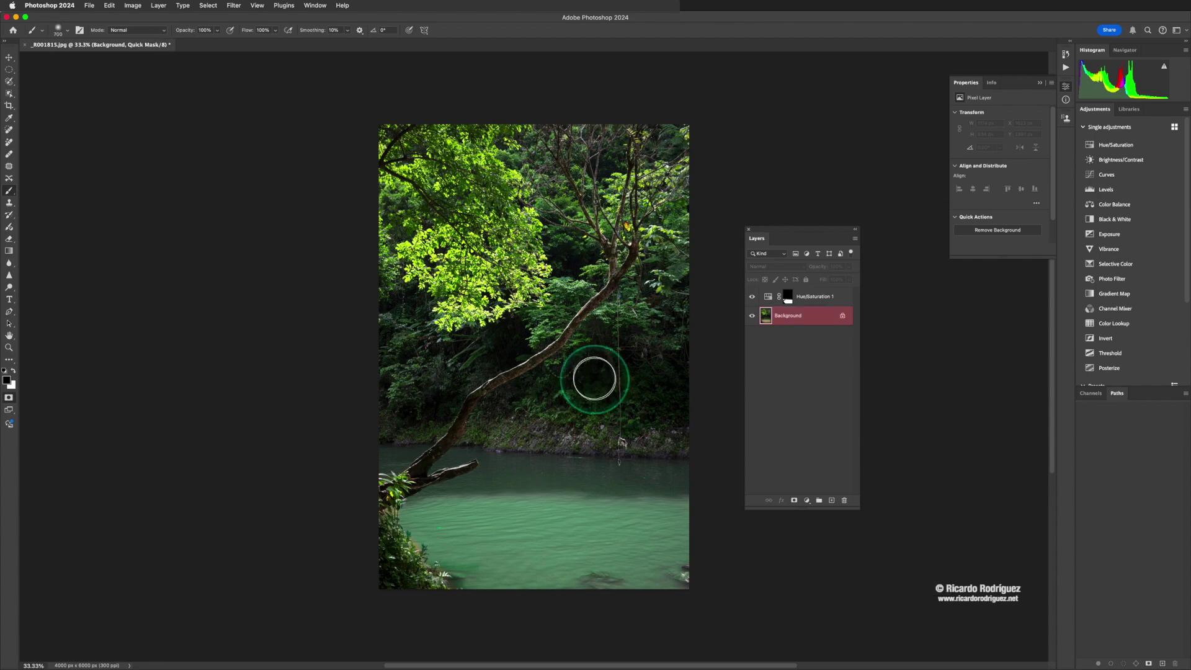
pyautogui.moveTo(593, 392)
pyautogui.mouseDown()
pyautogui.moveTo(521, 447)
pyautogui.moveTo(550, 385)
pyautogui.moveTo(591, 355)
pyautogui.moveTo(531, 355)
pyautogui.moveTo(492, 380)
pyautogui.mouseUp()
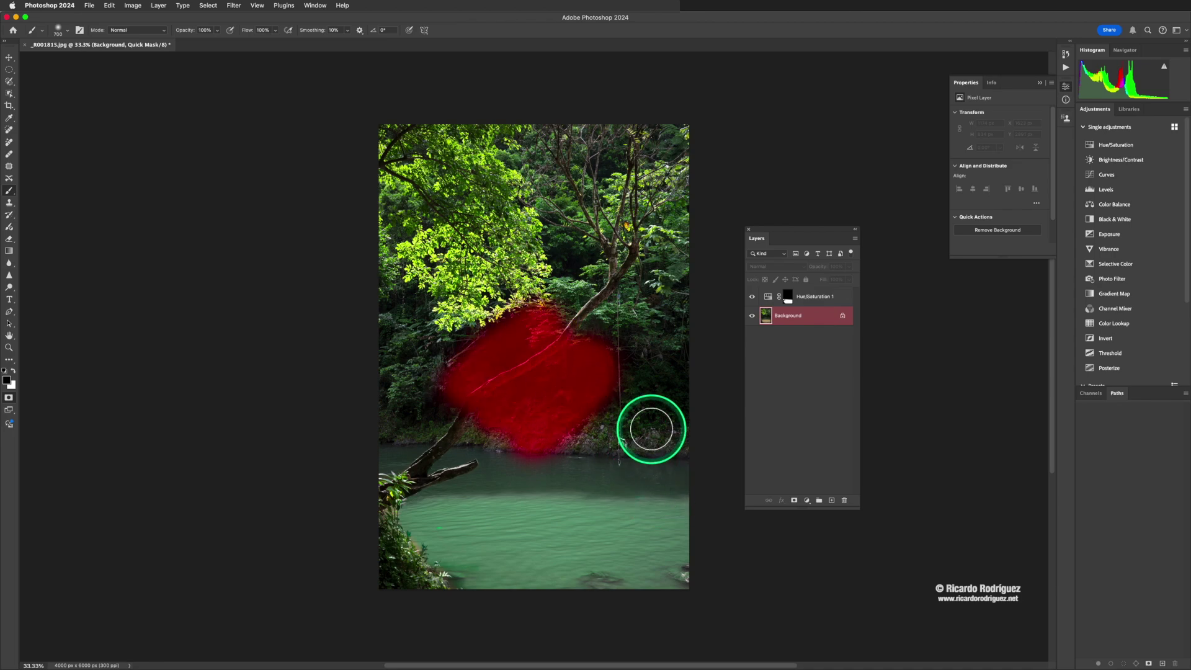
pyautogui.press('q')
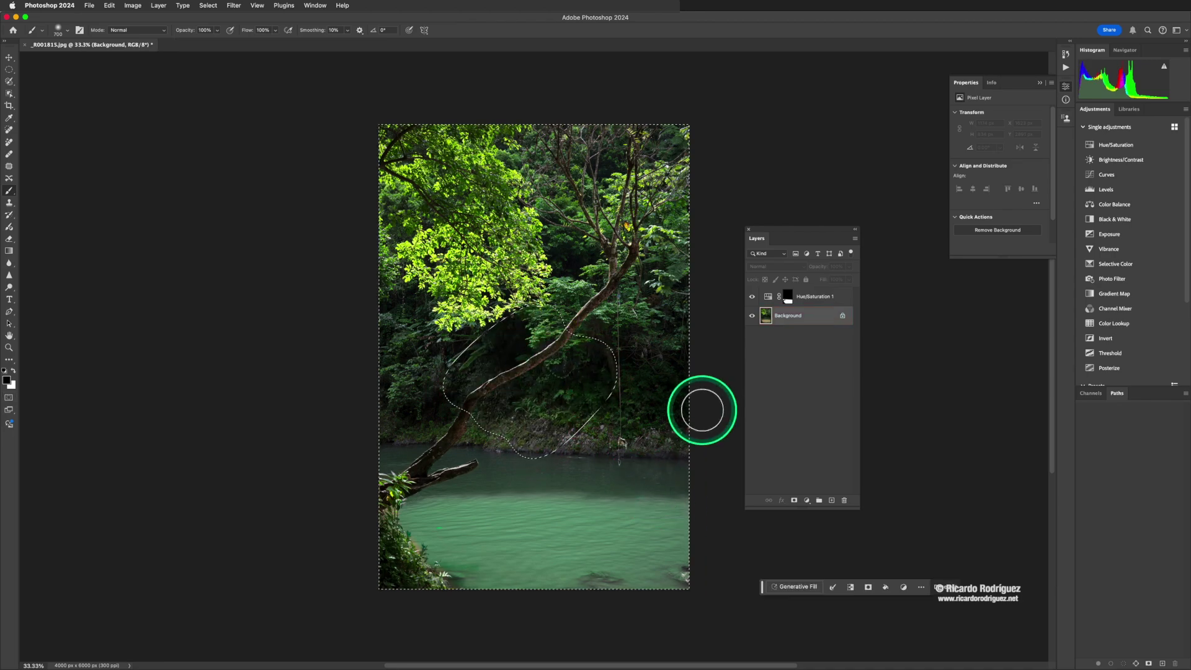
pyautogui.press('super+d')
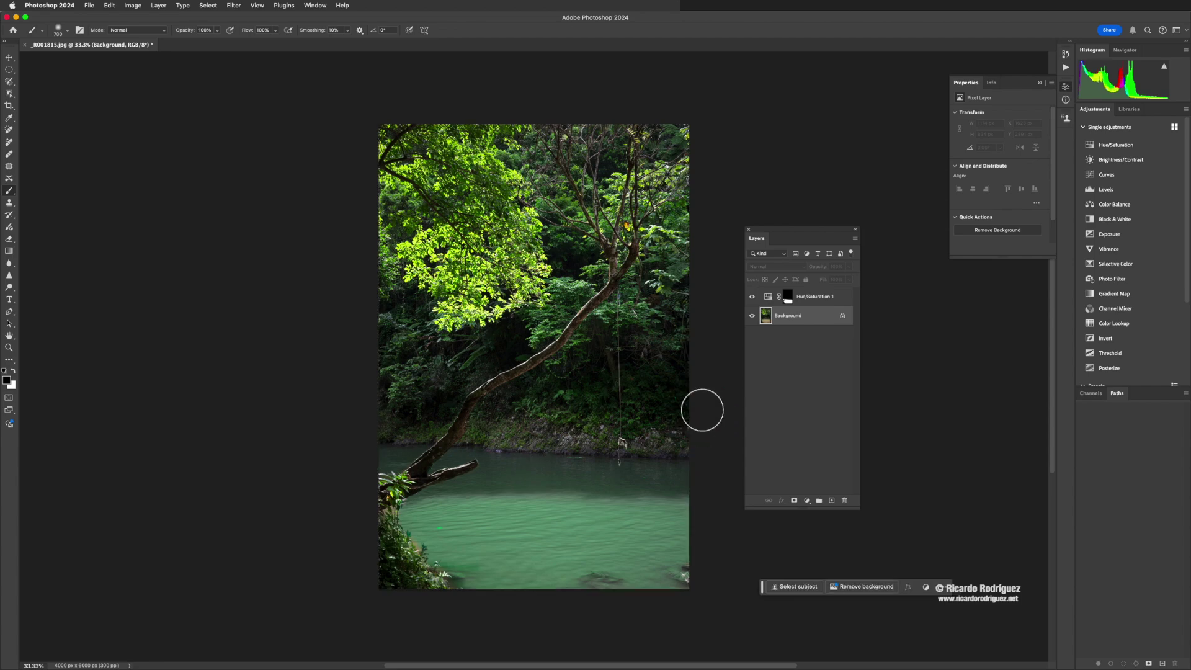
pyautogui.press('super+w')
# Close the forest photo with Don't Save and return to Adobe Bridge's Demo Selections folder
pyautogui.click(603, 247)
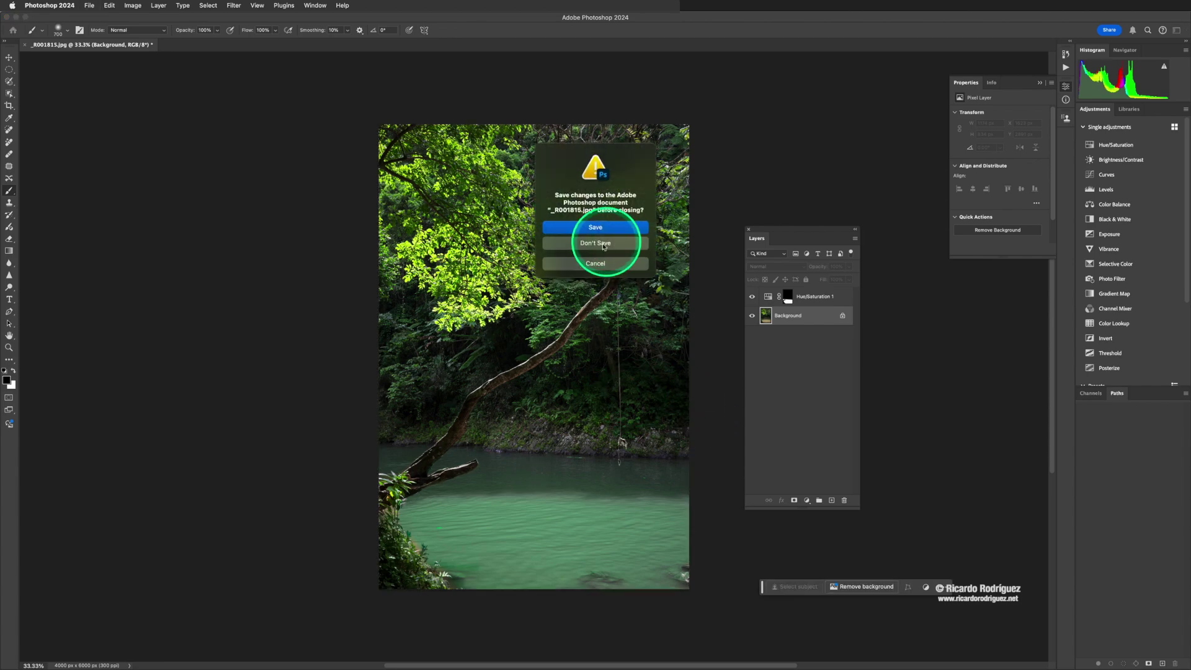
pyautogui.press('super+Tab')
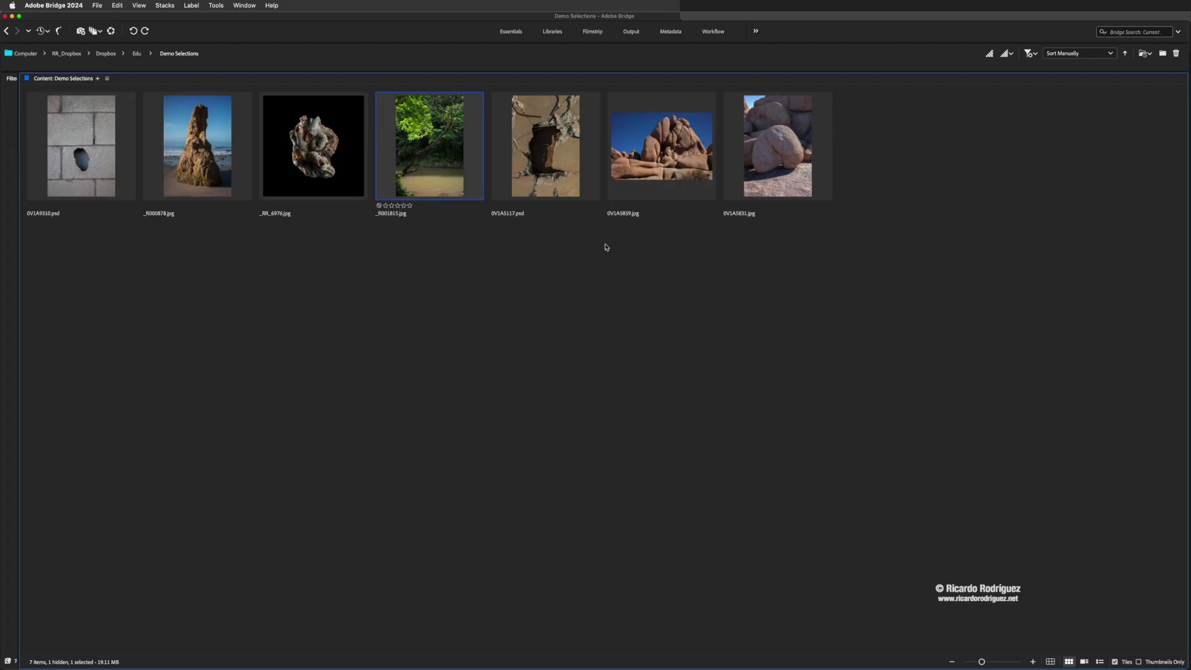
pyautogui.click(633, 247)
# Open 0V1A5117.psd from Bridge into Photoshop
pyautogui.doubleClick(547, 159)
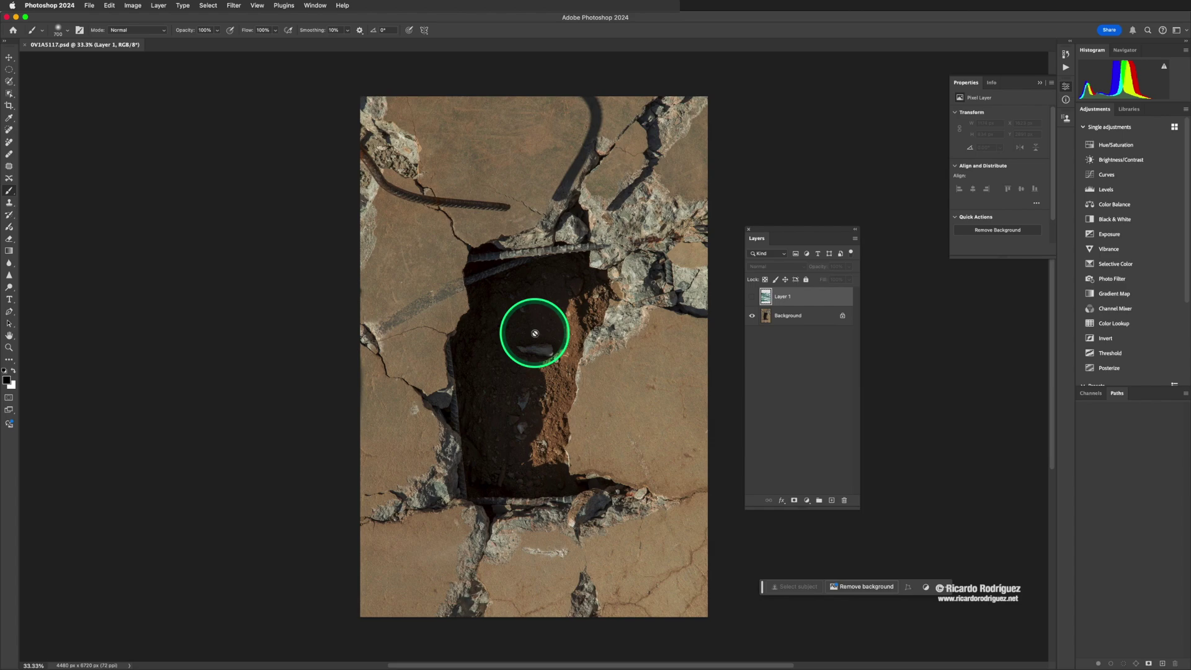
# Choose the Quick Selection Tool from the selection-tools flyout
pyautogui.press('w')
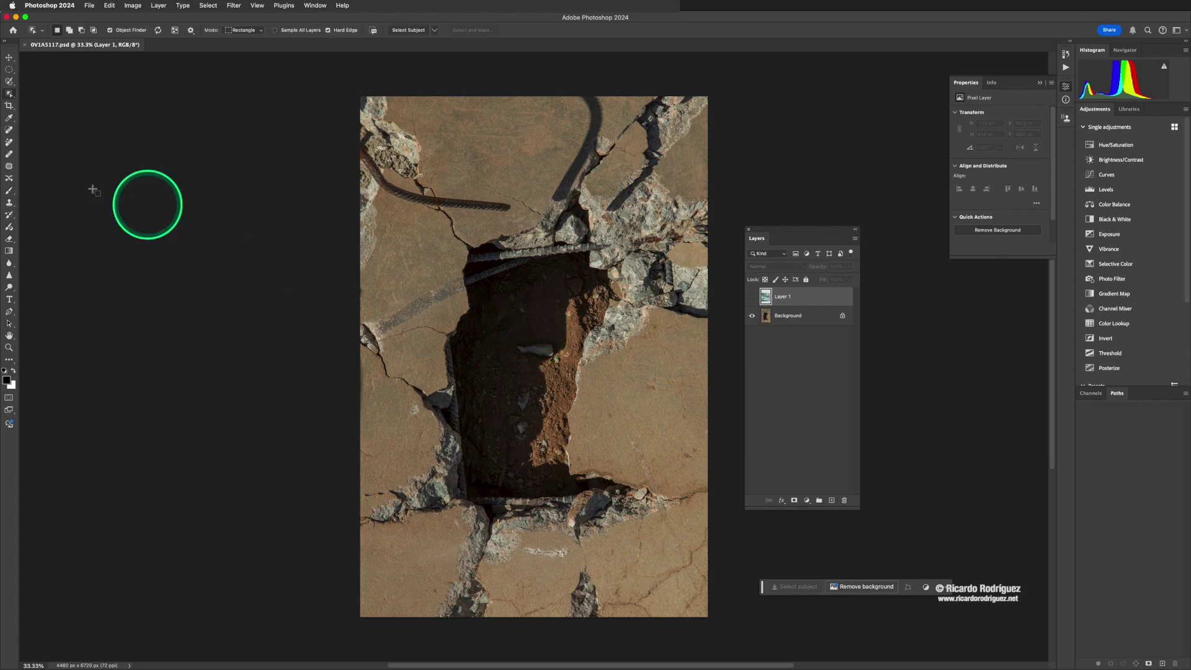
pyautogui.click(10, 95)
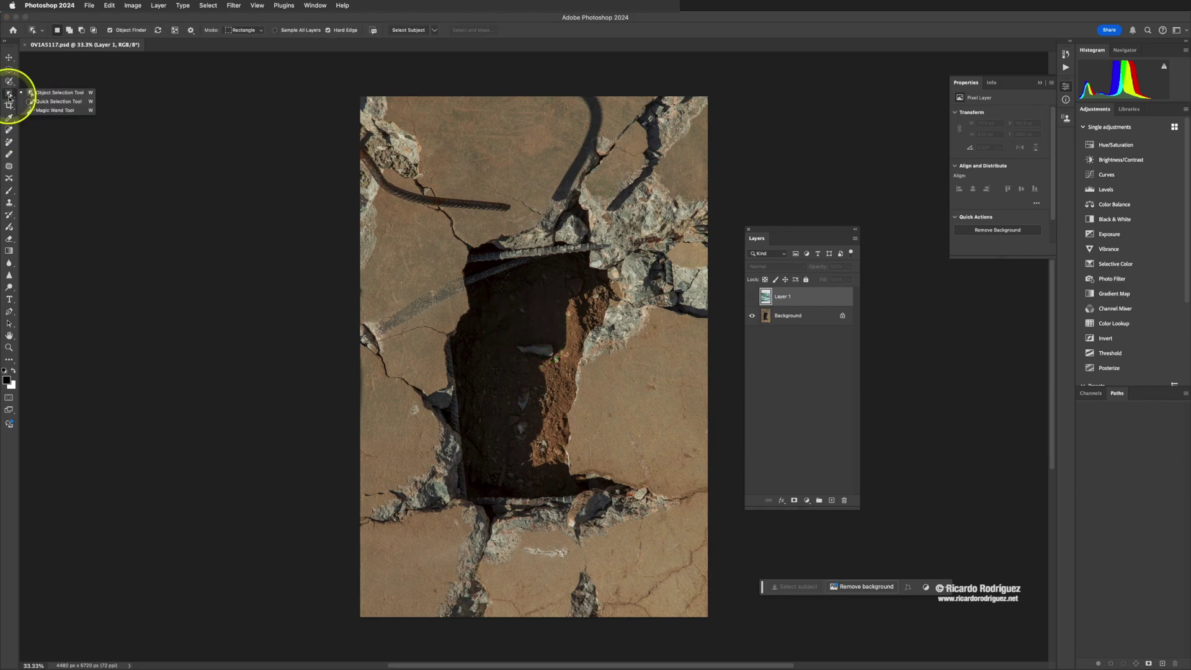
pyautogui.click(45, 97)
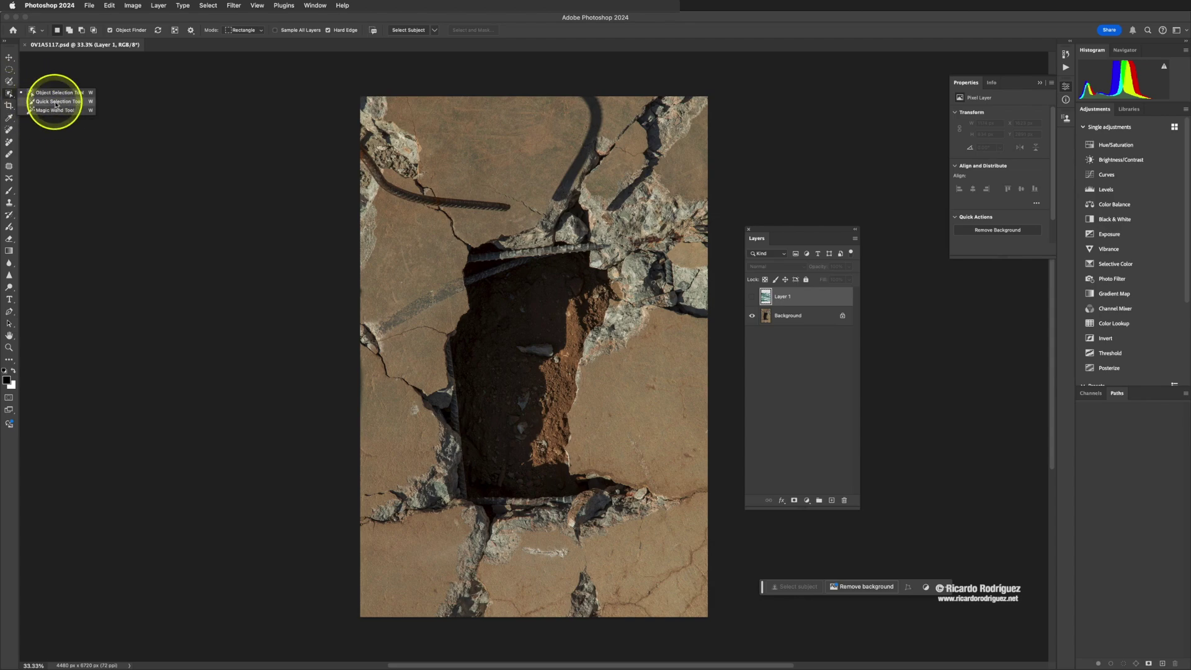
pyautogui.click(56, 102)
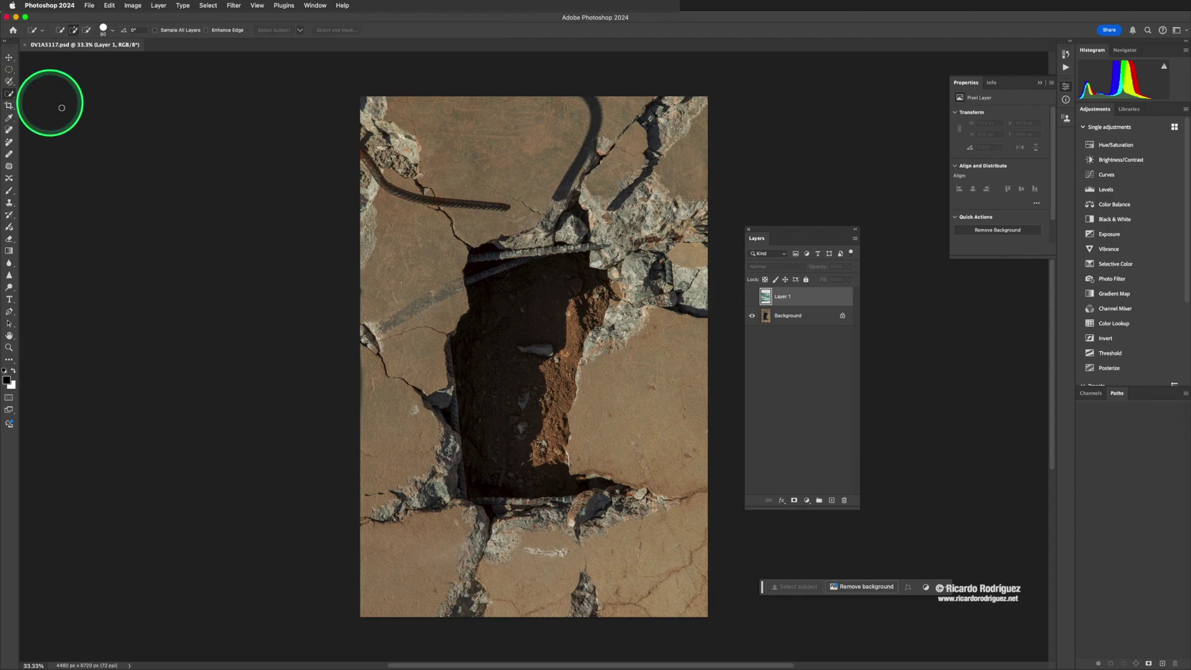
pyautogui.click(10, 94)
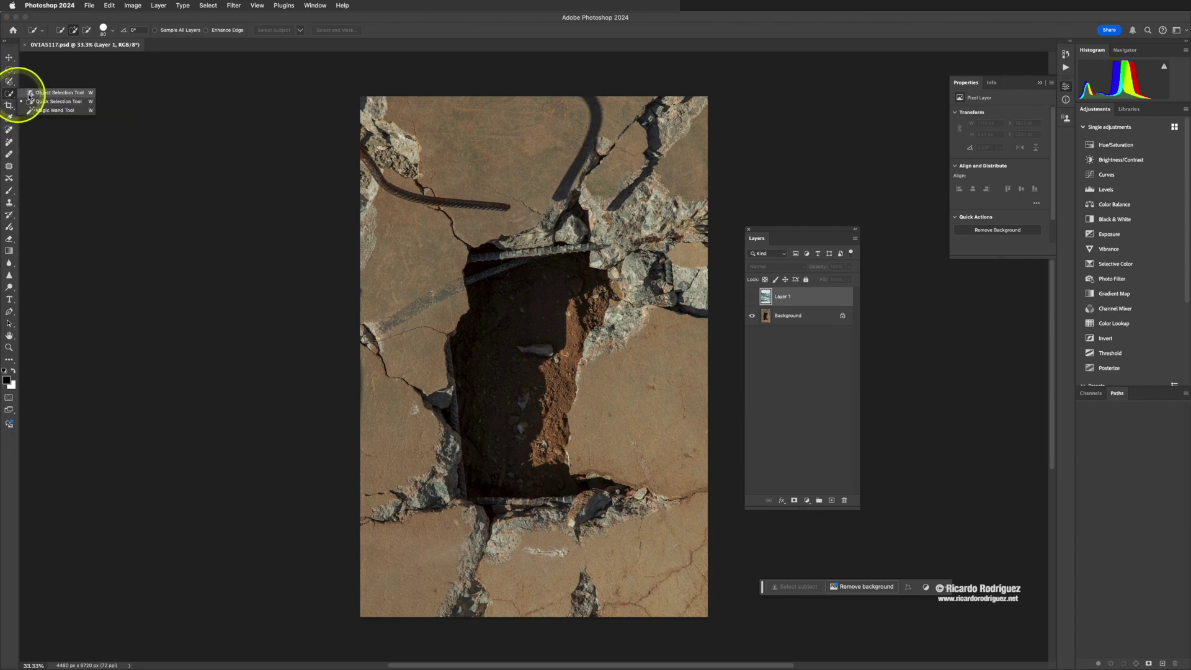
pyautogui.click(56, 93)
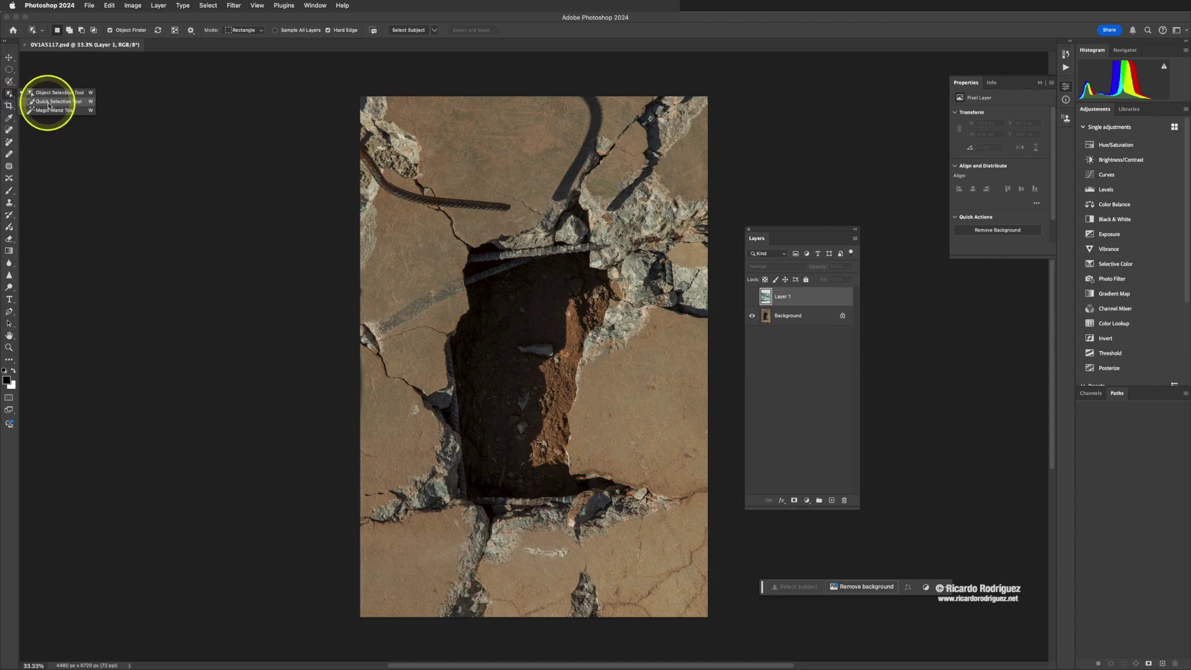
pyautogui.click(48, 102)
# Raise the selection brush size to 175, test-paint the dark pit, then deselect
pyautogui.press(']')
pyautogui.press(']')
pyautogui.press(']')
pyautogui.press(']')
pyautogui.press(']')
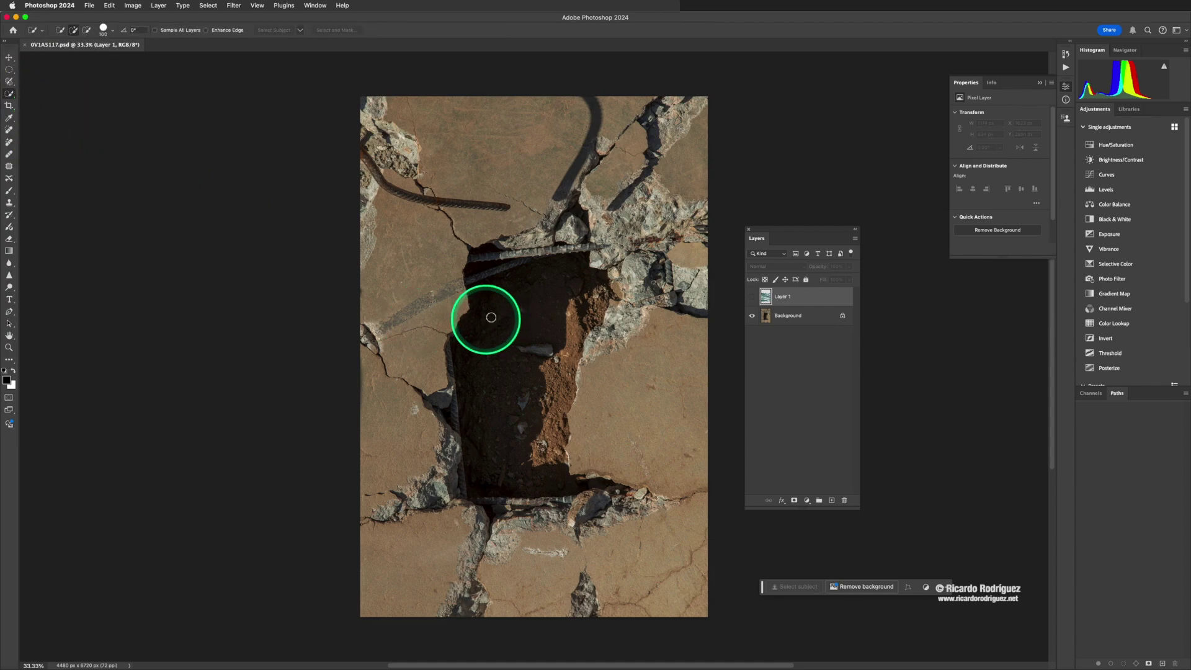
pyautogui.moveTo(513, 345)
pyautogui.mouseDown()
pyautogui.moveTo(505, 321)
pyautogui.moveTo(545, 291)
pyautogui.moveTo(558, 311)
pyautogui.moveTo(565, 278)
pyautogui.moveTo(526, 288)
pyautogui.moveTo(579, 322)
pyautogui.mouseUp()
pyautogui.press('super+d')
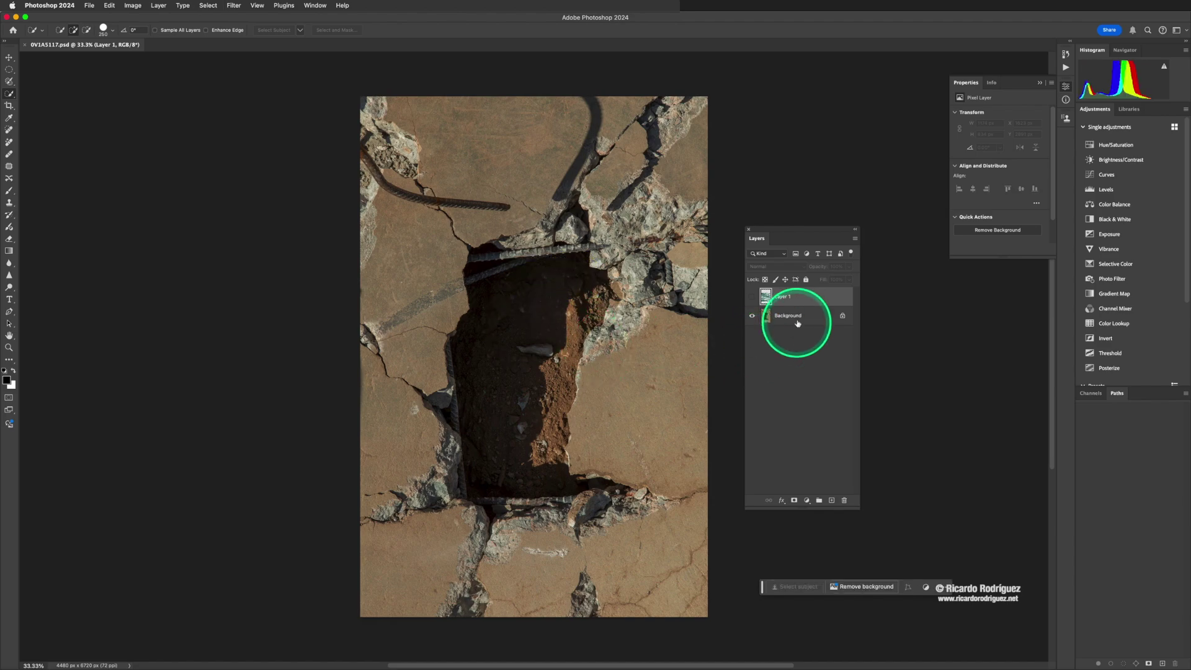
# Hide Layer 1's water texture, activate Background, and quick-select the dark hole in the pavement
pyautogui.click(753, 297)
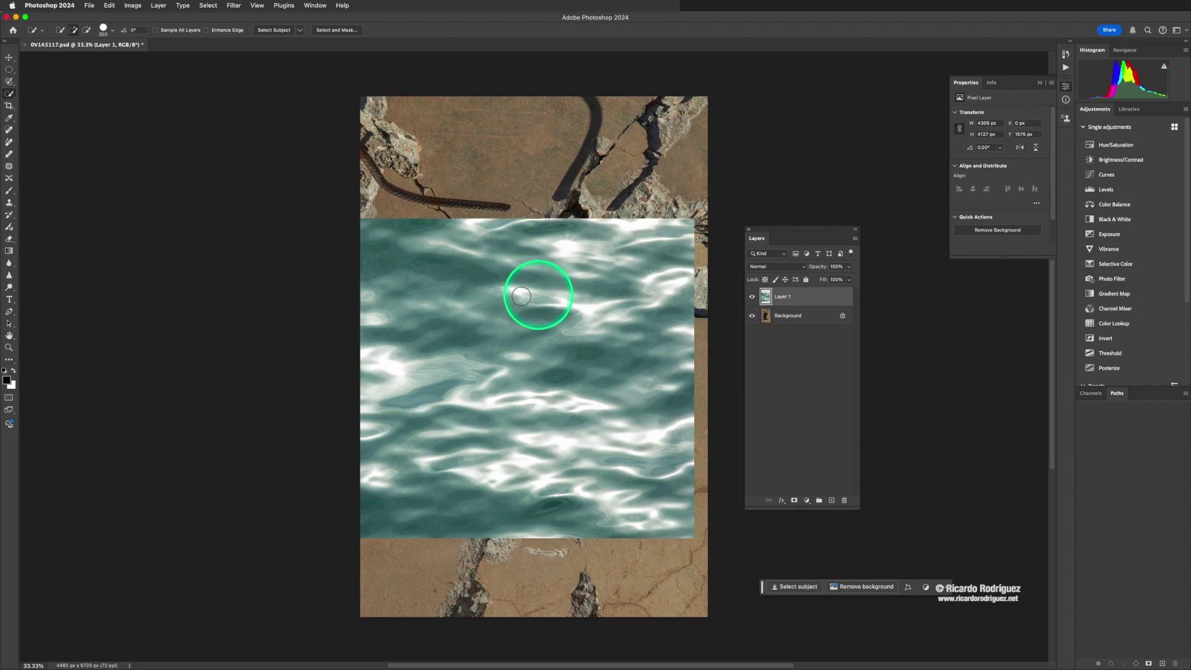
pyautogui.click(752, 296)
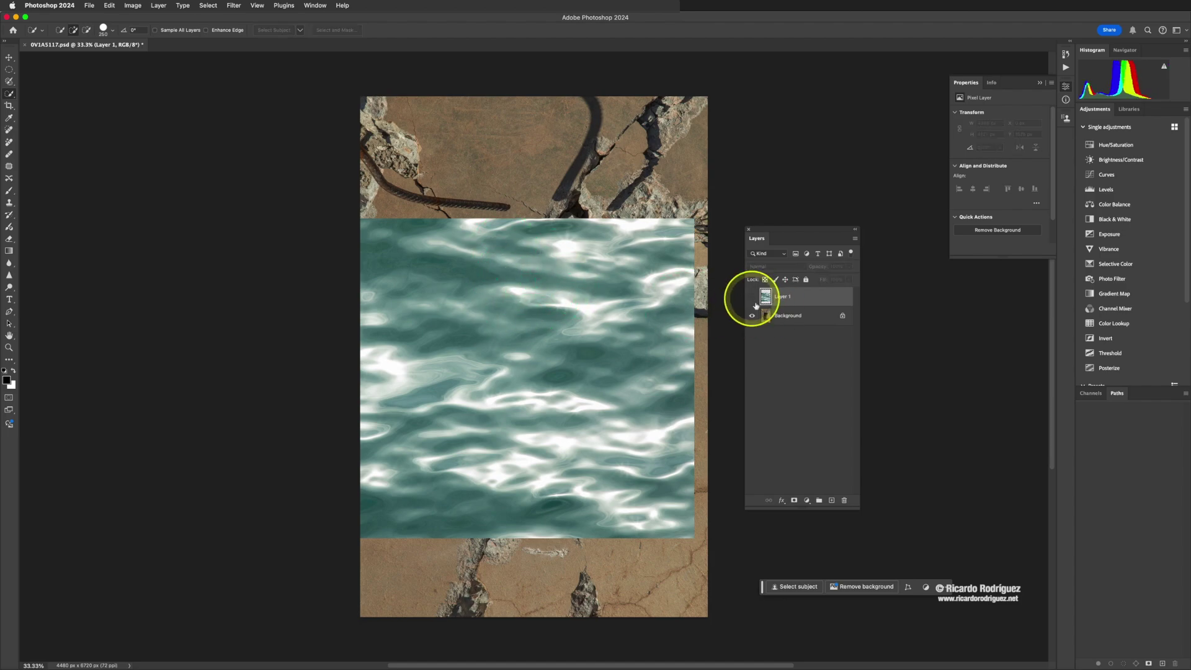
pyautogui.click(785, 315)
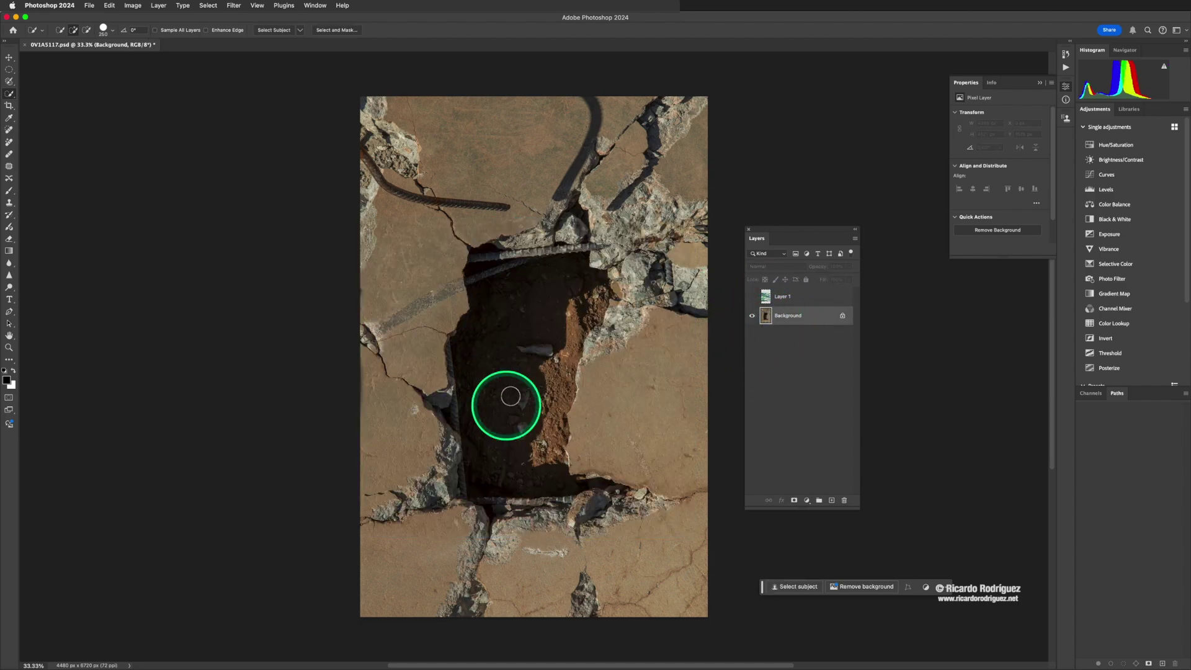
pyautogui.moveTo(534, 310)
pyautogui.mouseDown()
pyautogui.moveTo(521, 374)
pyautogui.moveTo(534, 371)
pyautogui.moveTo(518, 374)
pyautogui.moveTo(528, 367)
pyautogui.moveTo(518, 346)
pyautogui.moveTo(546, 327)
pyautogui.moveTo(532, 324)
pyautogui.moveTo(548, 322)
pyautogui.moveTo(556, 359)
pyautogui.moveTo(592, 368)
pyautogui.mouseUp()
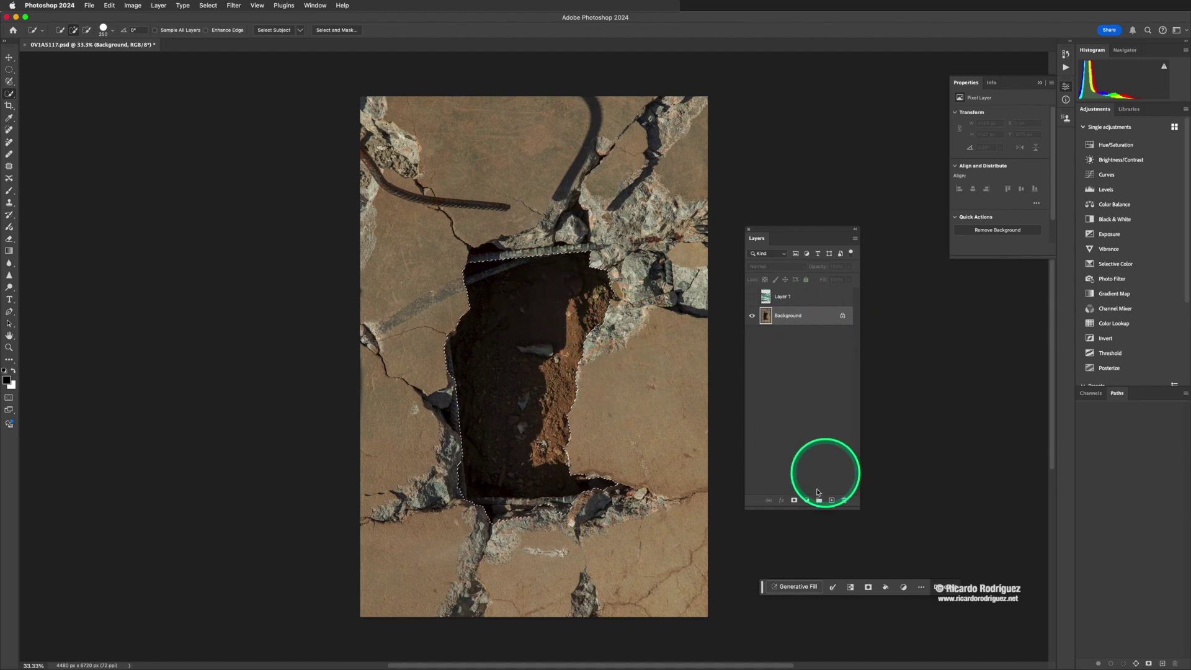
# Add an inverted layer mask from the hole selection and move the water layer beneath the pavement
pyautogui.click(795, 500)
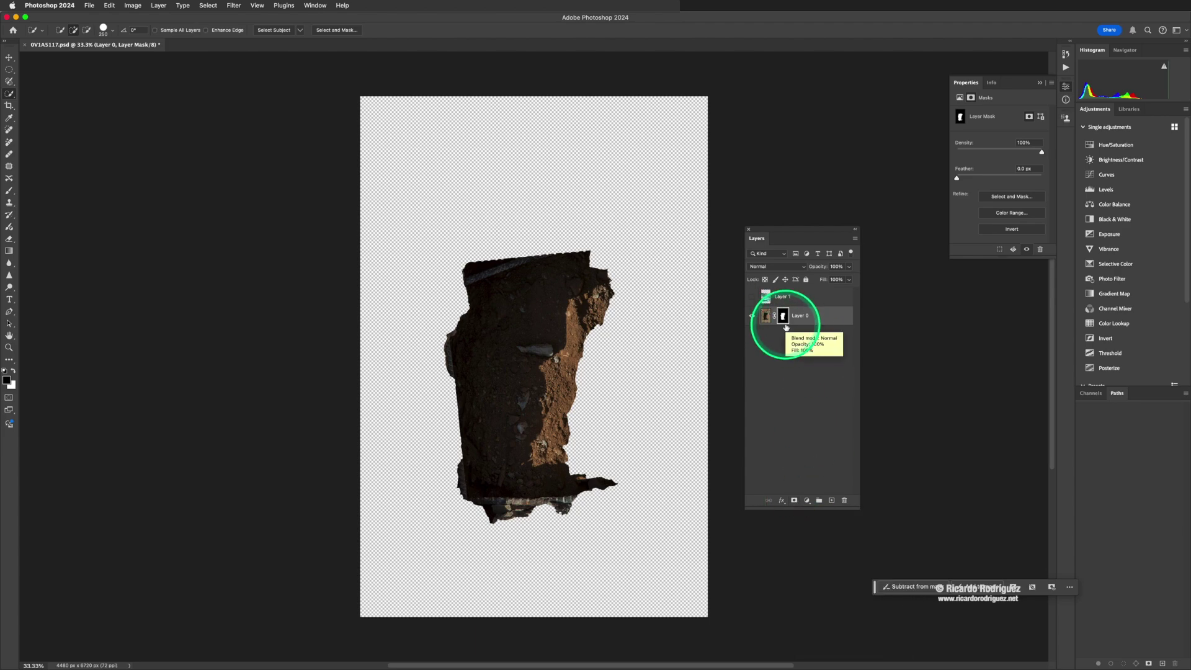
pyautogui.press('super+i')
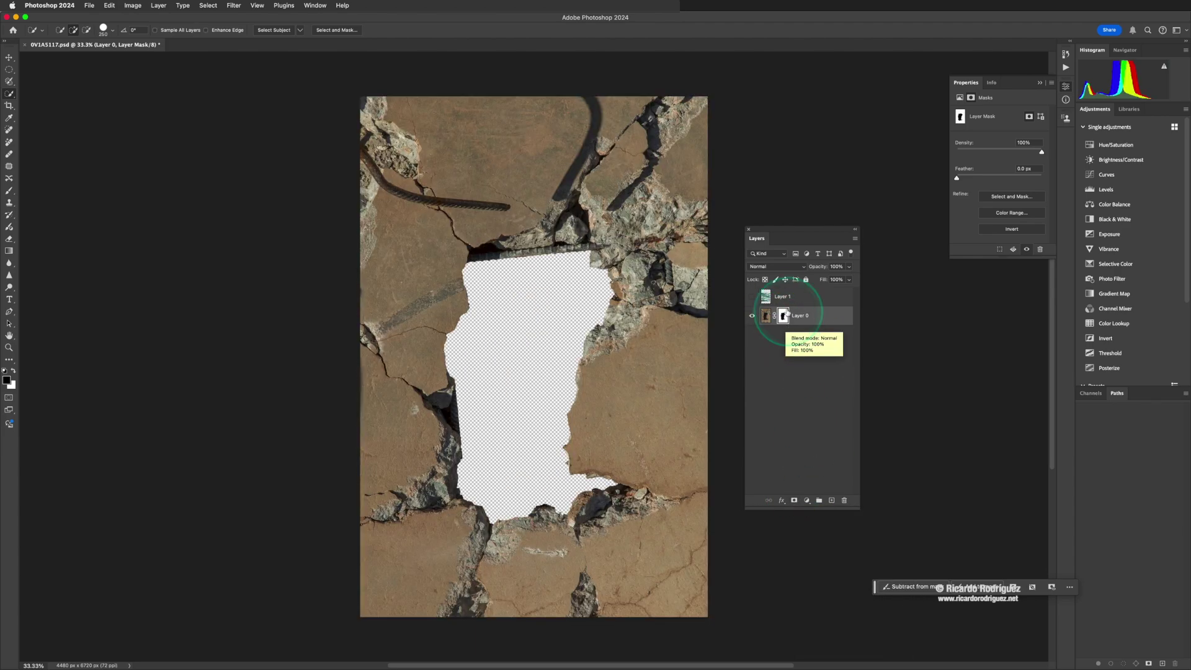
pyautogui.moveTo(783, 298); pyautogui.dragTo(762, 312)
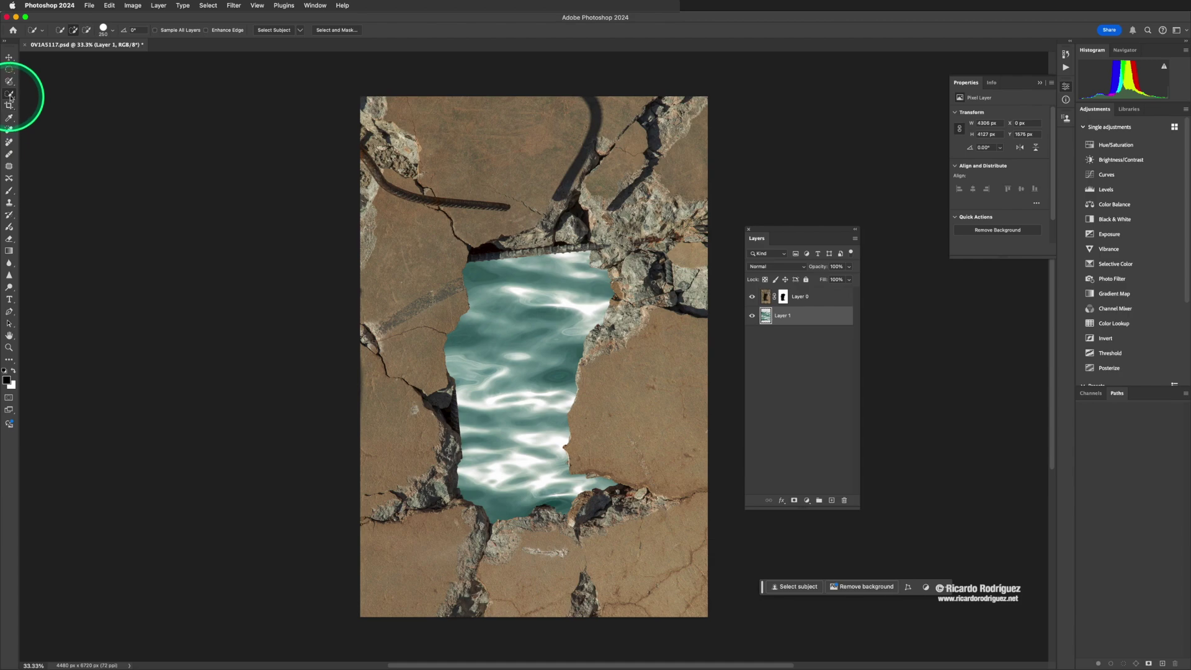
# Select the left and right rocks beside the water on the cracked-ground image's Layer 0
pyautogui.moveTo(10, 97); pyautogui.dragTo(75, 103)
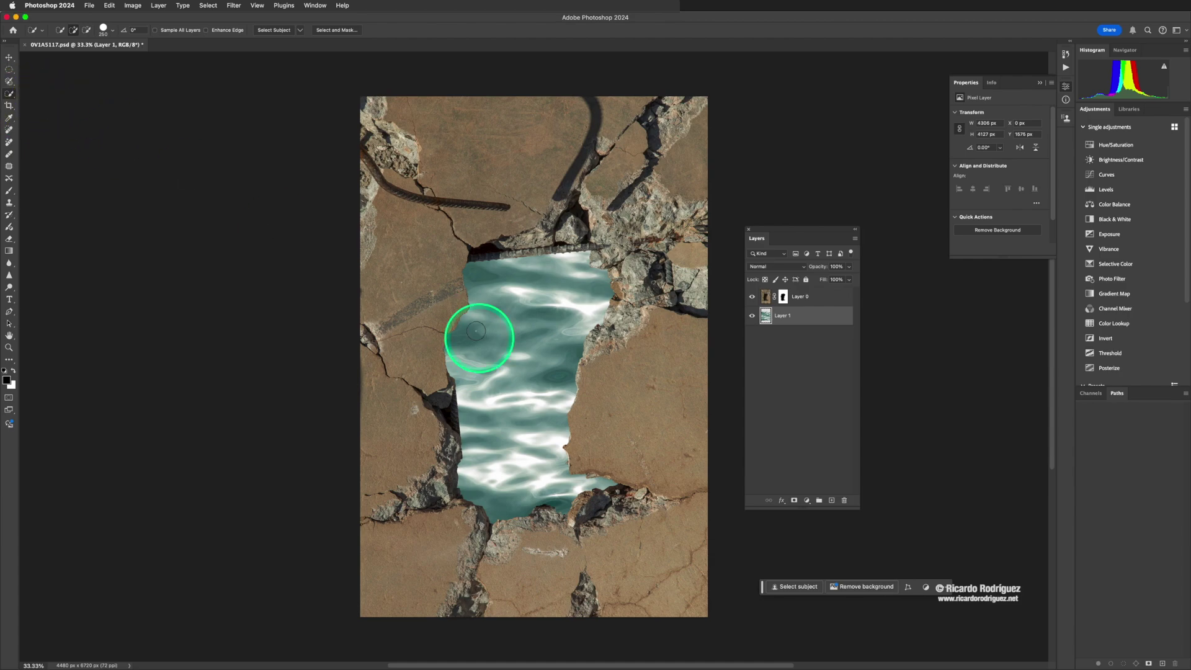
pyautogui.moveTo(415, 247)
pyautogui.mouseDown()
pyautogui.moveTo(404, 263)
pyautogui.moveTo(418, 310)
pyautogui.mouseUp()
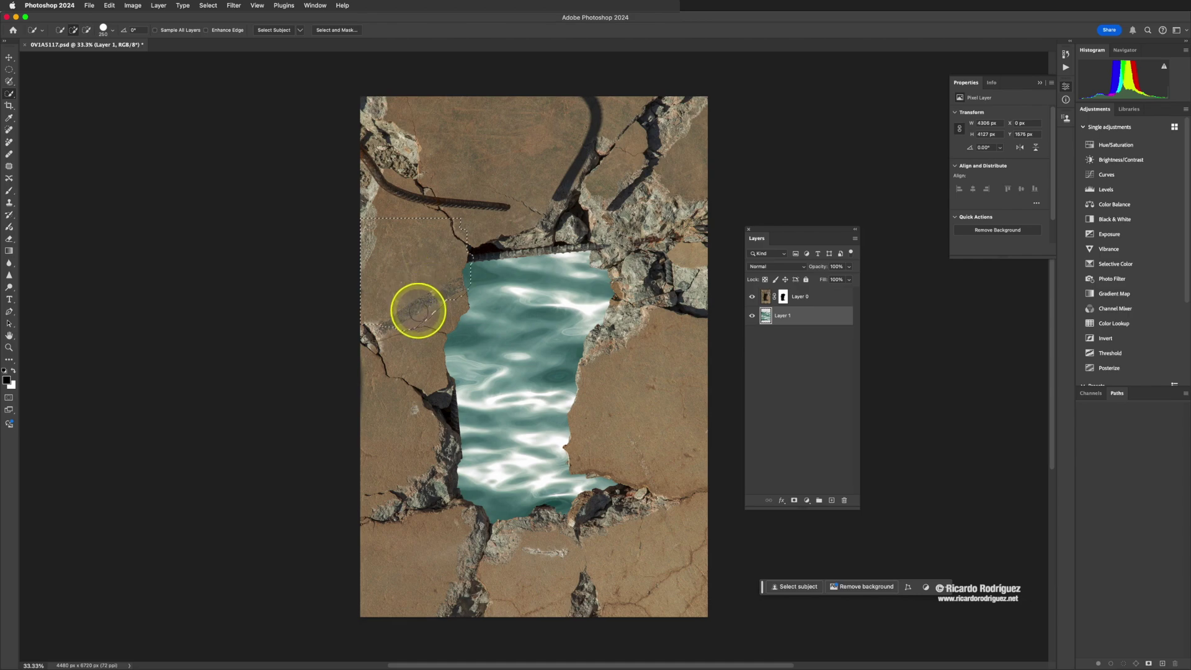
pyautogui.click(766, 297)
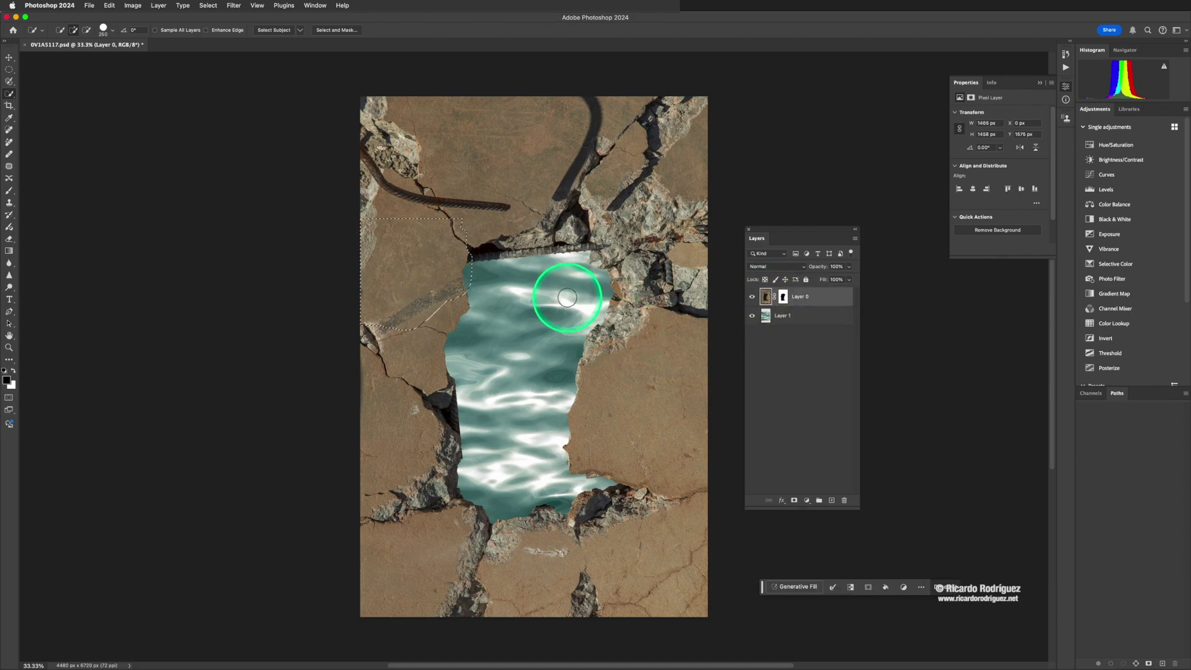
pyautogui.moveTo(402, 233)
pyautogui.mouseDown()
pyautogui.moveTo(415, 288)
pyautogui.moveTo(391, 245)
pyautogui.moveTo(444, 337)
pyautogui.mouseUp()
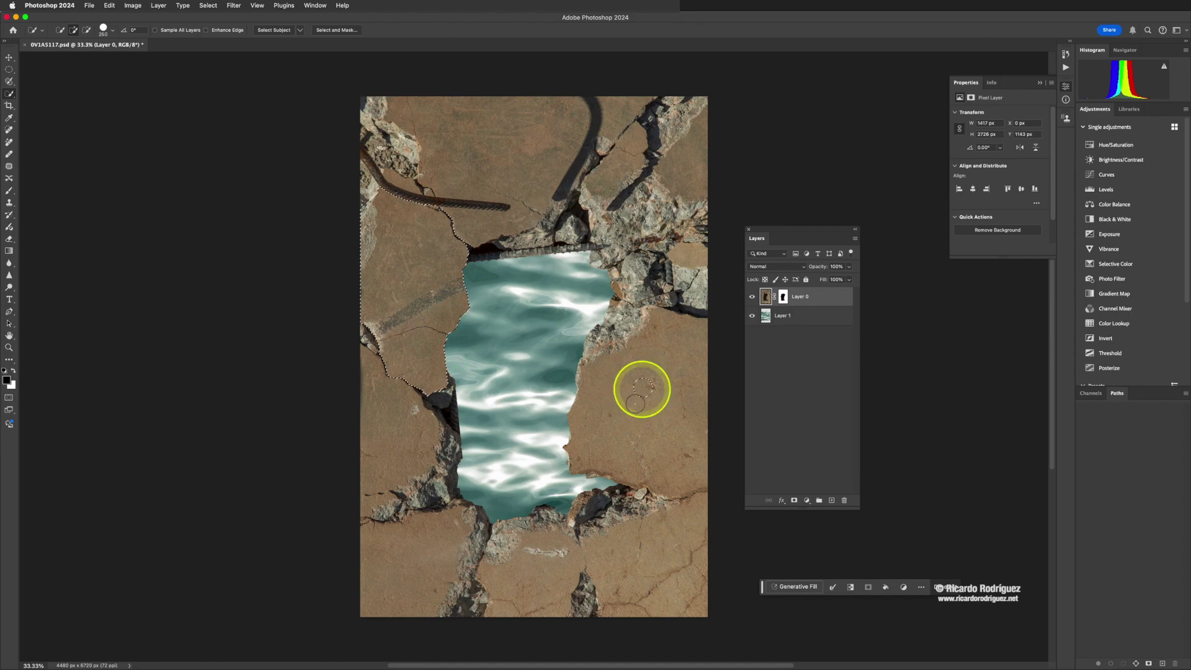
pyautogui.moveTo(644, 391)
pyautogui.mouseDown()
pyautogui.moveTo(636, 418)
pyautogui.moveTo(662, 556)
pyautogui.moveTo(643, 561)
pyautogui.moveTo(526, 577)
pyautogui.moveTo(447, 559)
pyautogui.moveTo(407, 572)
pyautogui.moveTo(389, 457)
pyautogui.mouseUp()
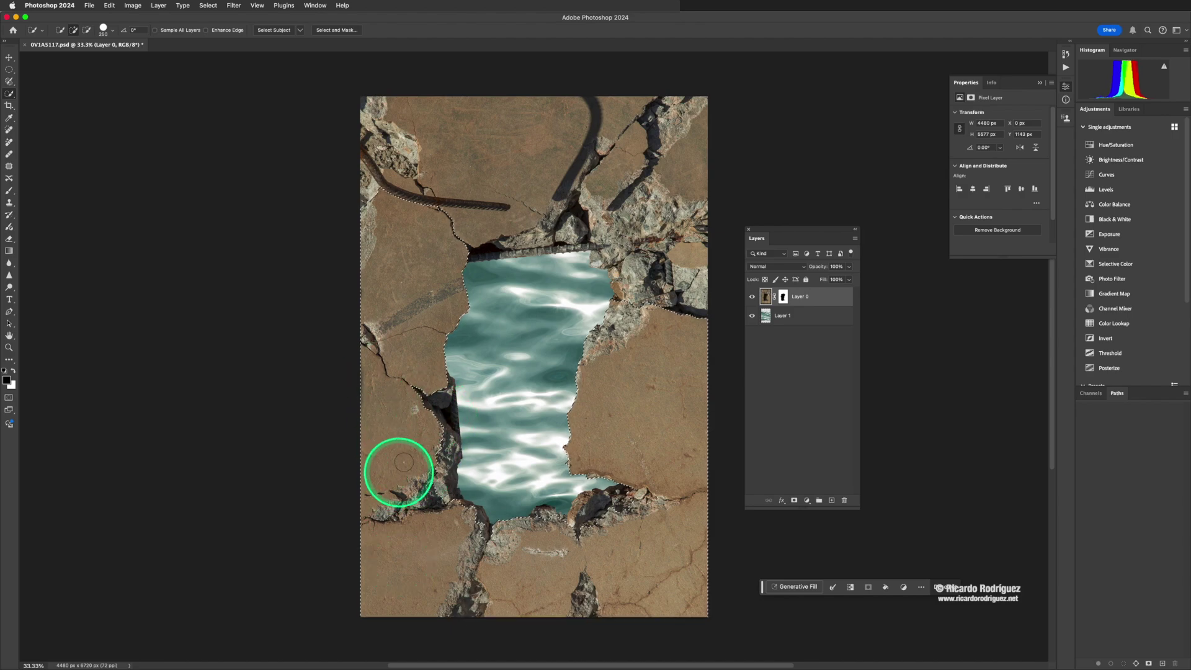
# Deselect, close the cracked-ground document, and open 0V1A5859.jpg from Bridge
pyautogui.press('super+d')
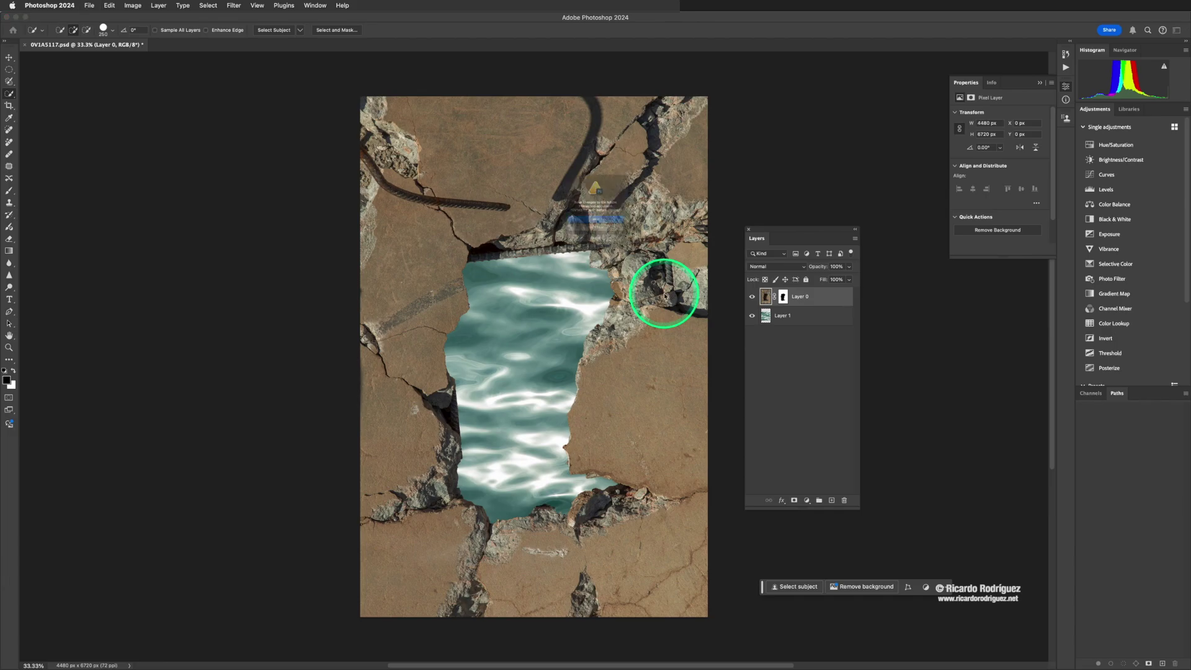
pyautogui.press('super+w')
pyautogui.click(587, 252)
pyautogui.press('super+Tab')
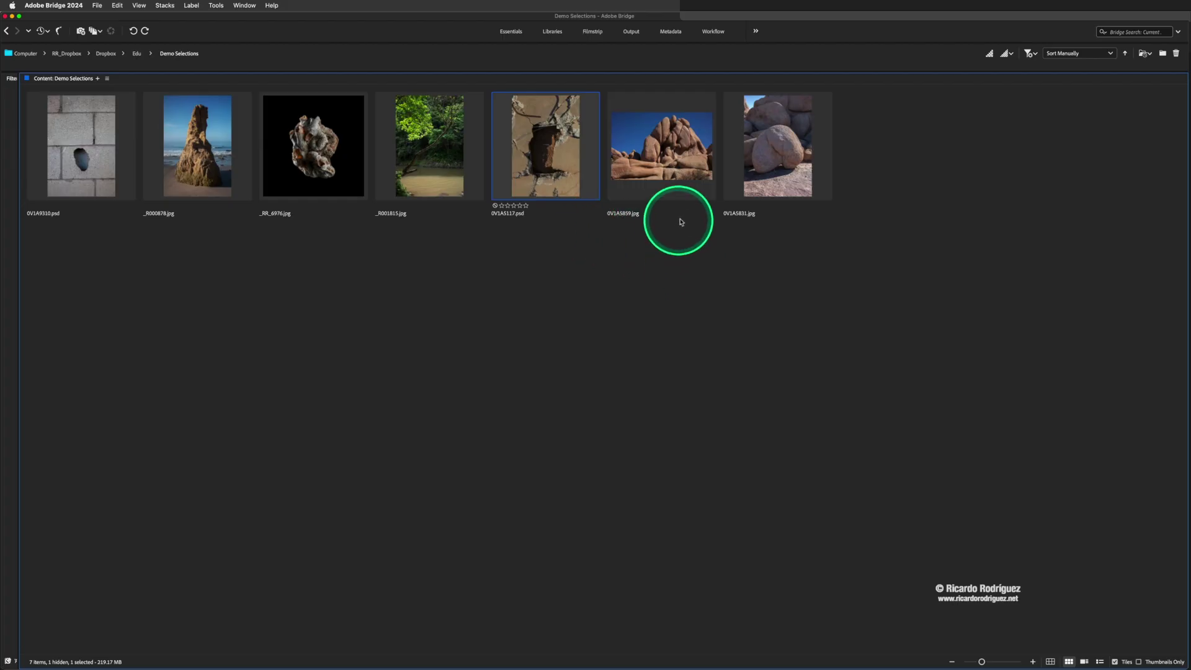
pyautogui.doubleClick(653, 153)
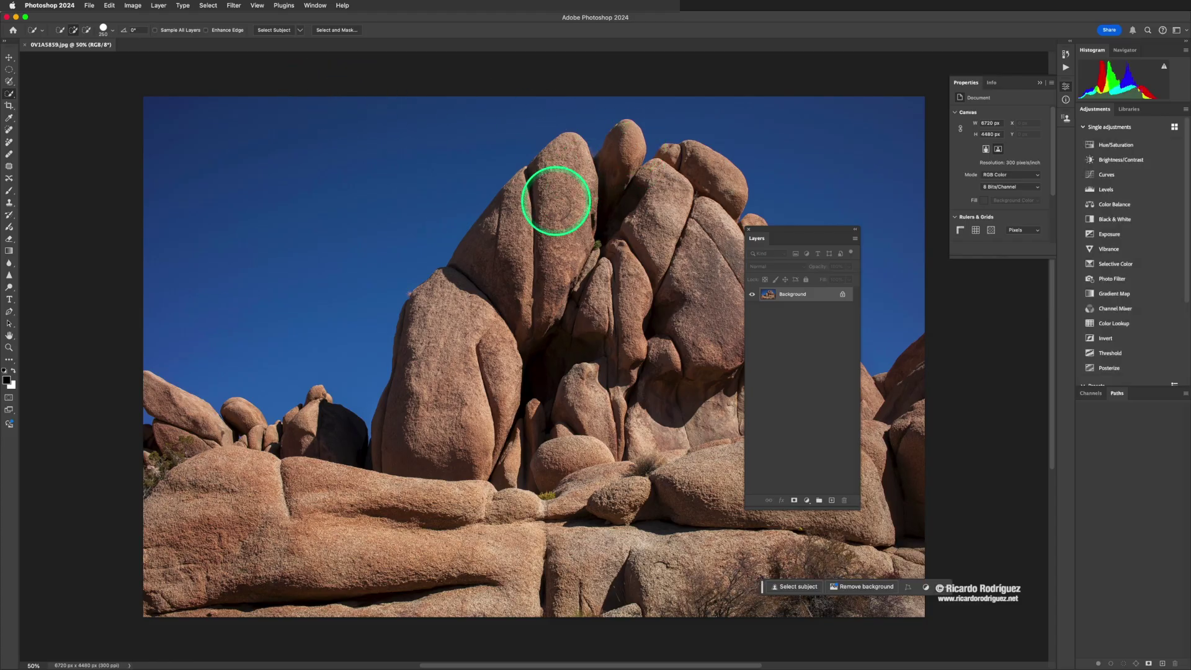
pyautogui.click(209, 7)
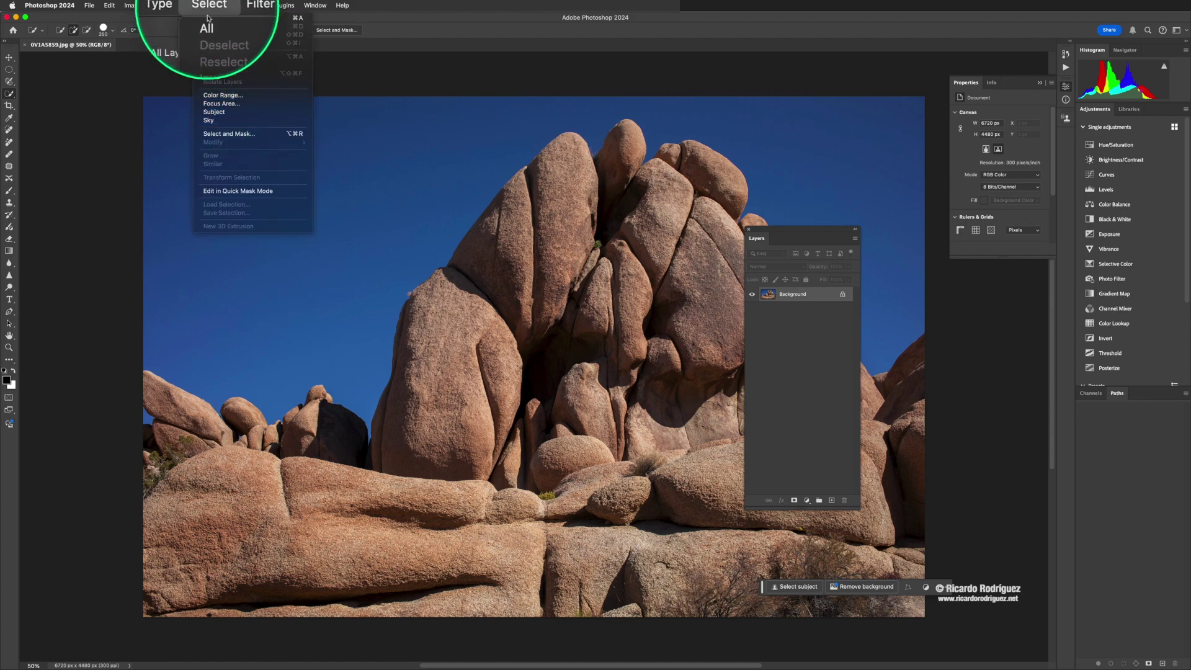
pyautogui.click(211, 122)
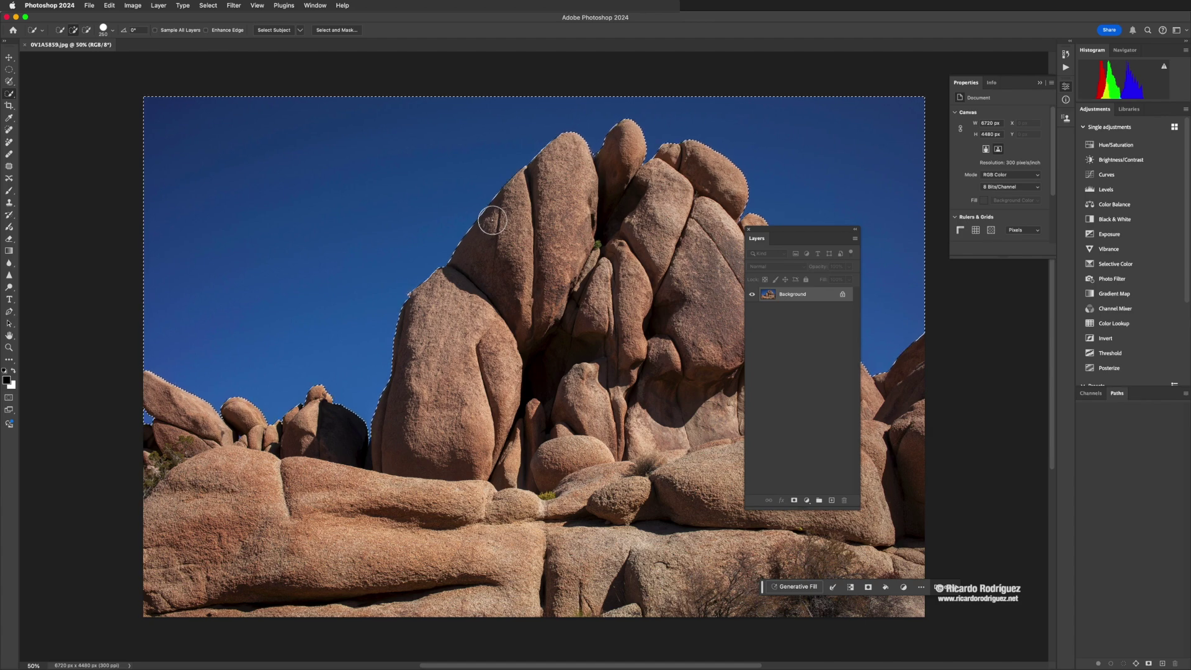
pyautogui.moveTo(492, 220)
pyautogui.mouseDown()
pyautogui.moveTo(675, 199)
pyautogui.moveTo(666, 173)
pyautogui.moveTo(581, 173)
pyautogui.mouseUp()
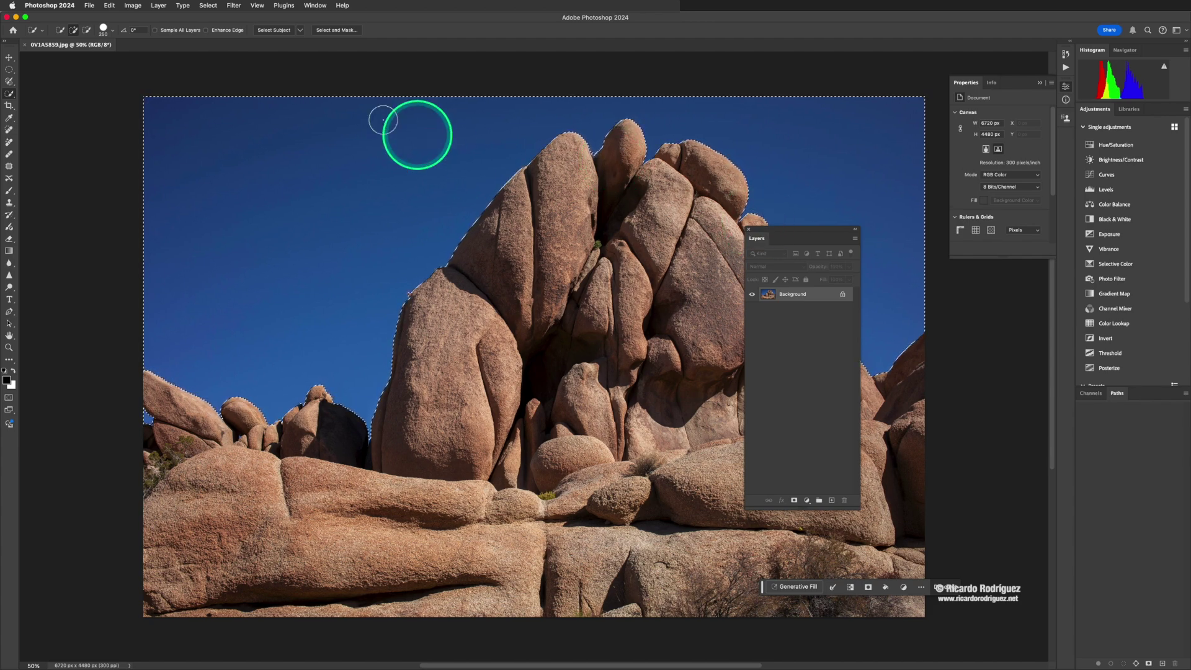
pyautogui.click(208, 5)
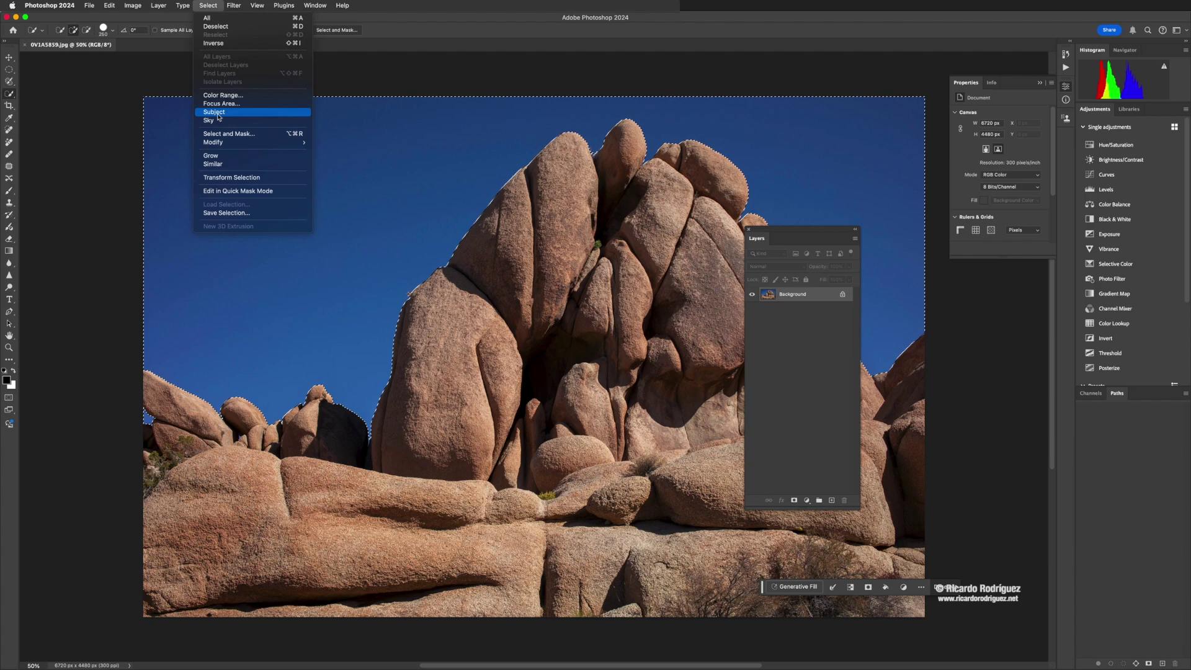
pyautogui.click(215, 112)
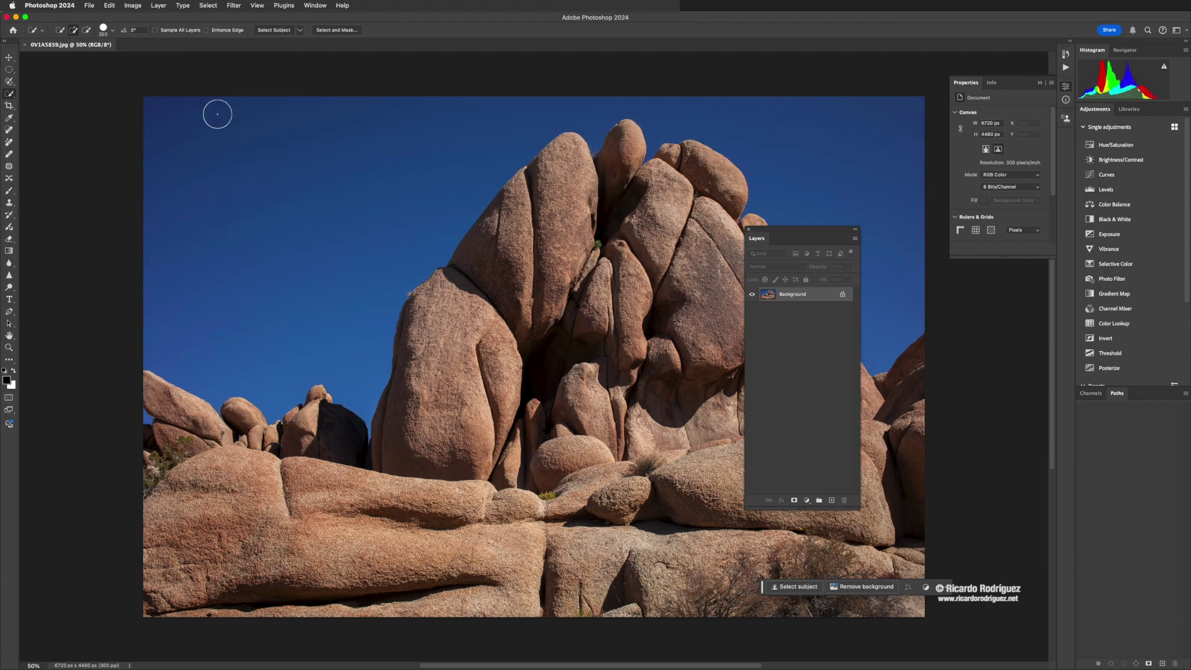
pyautogui.click(525, 169)
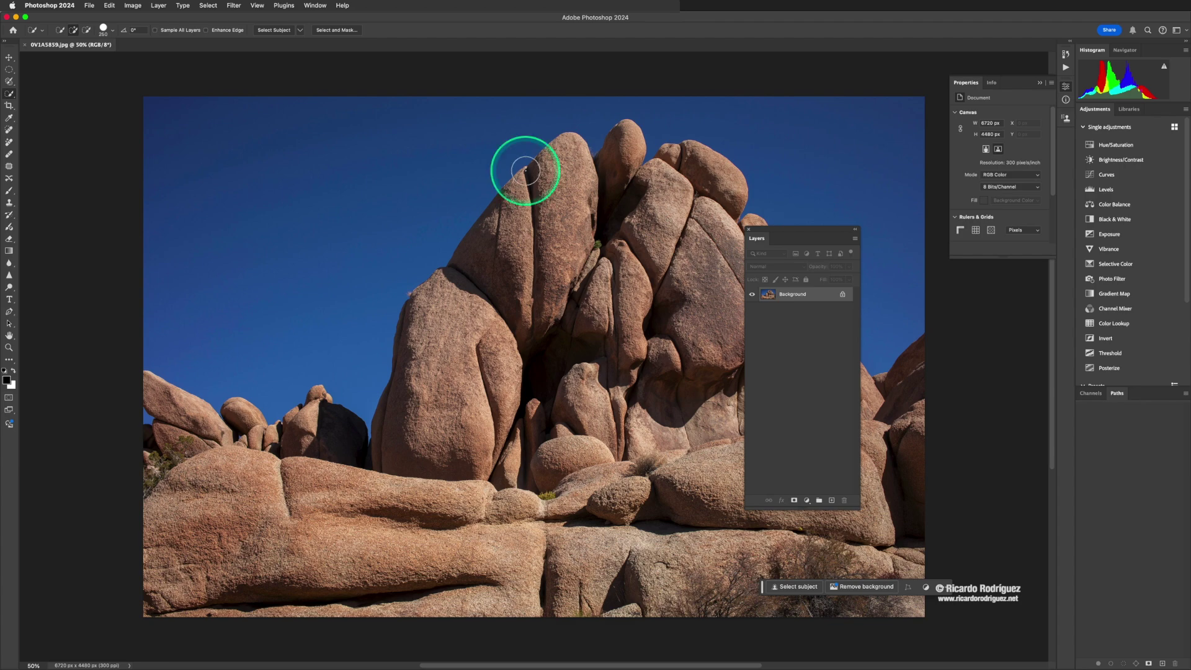